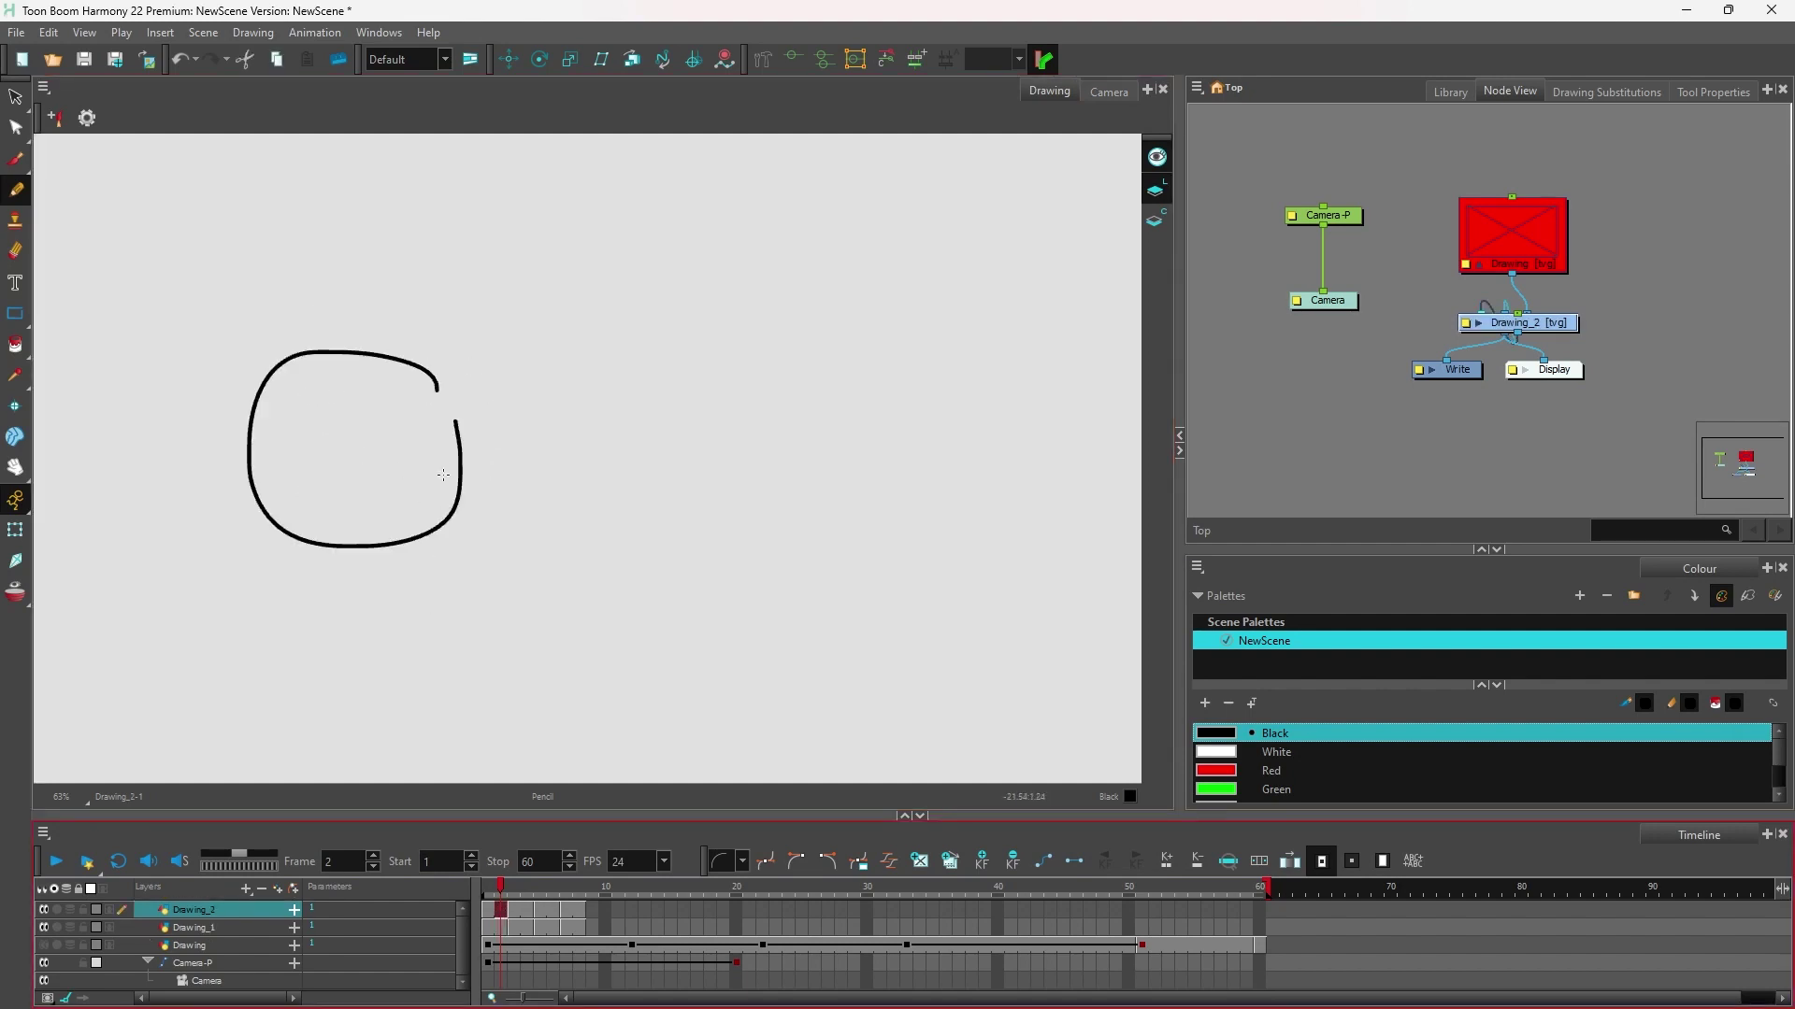
# On the Drawing_1 layer at frame 2, draw an S-shaped pencil stroke just right of the vertical line.
pyautogui.click(503, 928)
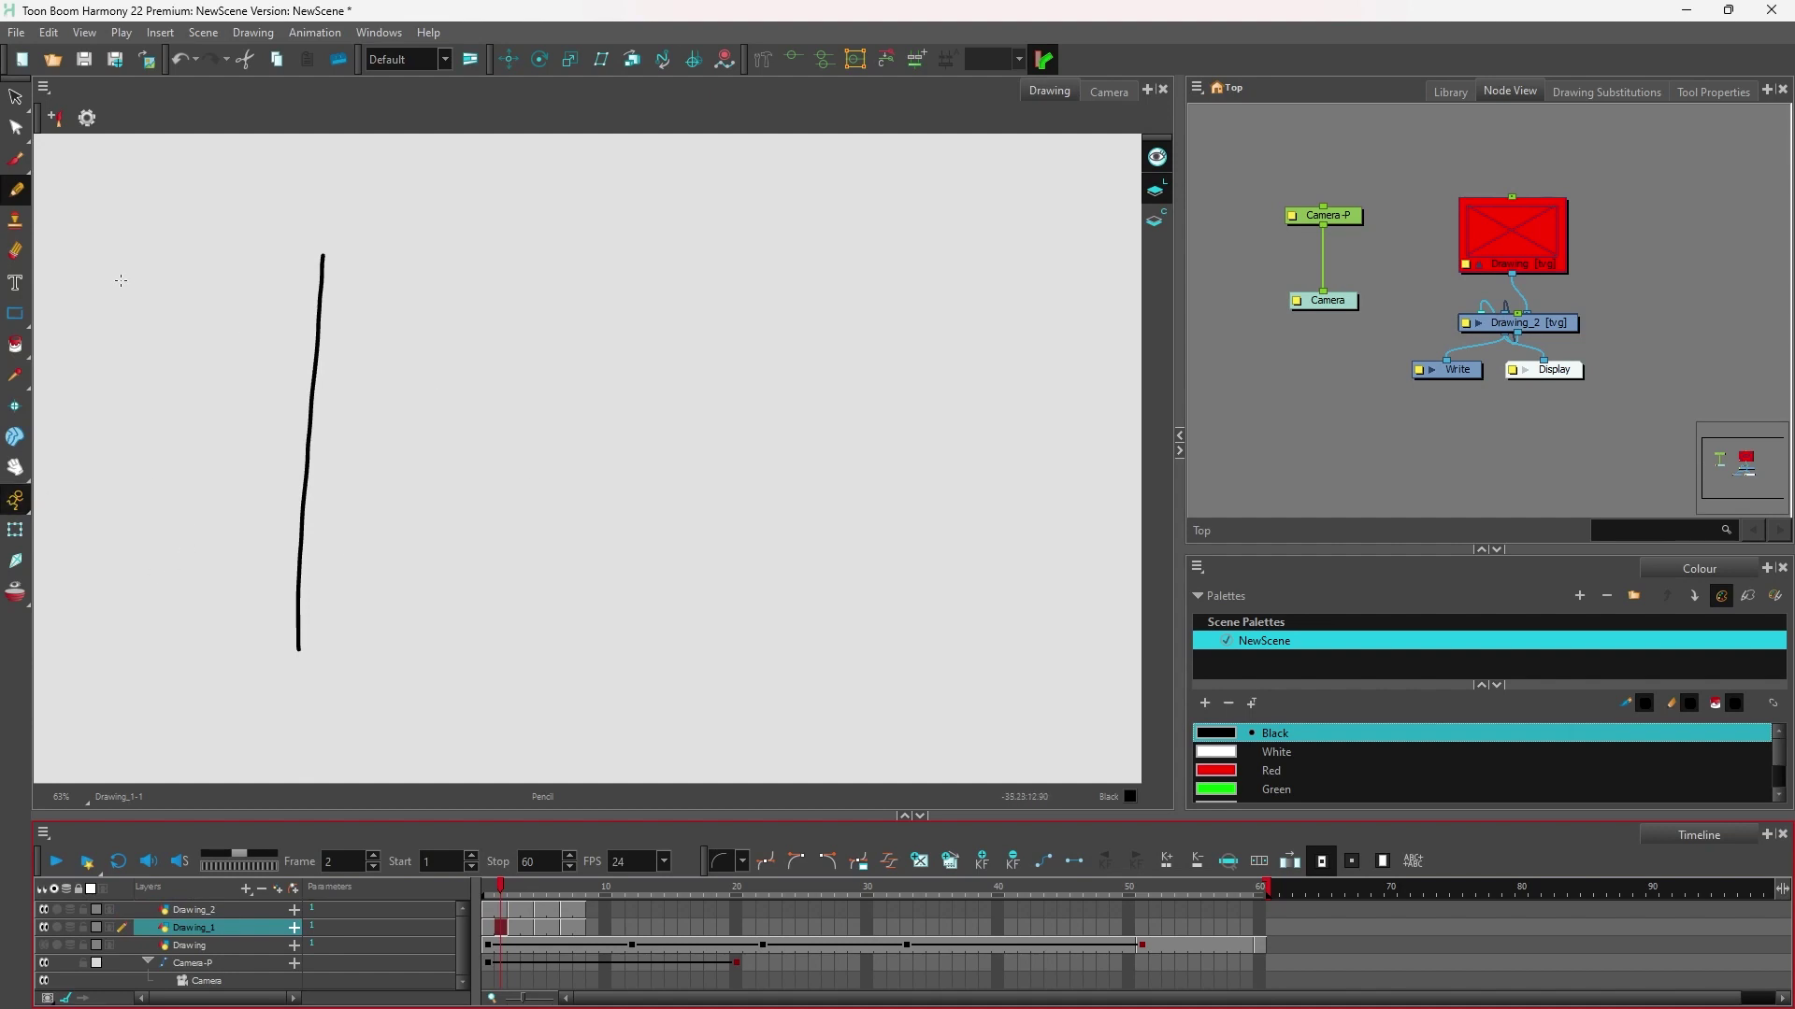
pyautogui.moveTo(494, 349)
pyautogui.mouseDown()
pyautogui.moveTo(395, 434)
pyautogui.moveTo(465, 488)
pyautogui.moveTo(356, 540)
pyautogui.mouseUp()
# Try drawing a small S-shaped stroke on Drawing_1 in the Camera view, undo it and return to the Drawing view.
pyautogui.click(1111, 92)
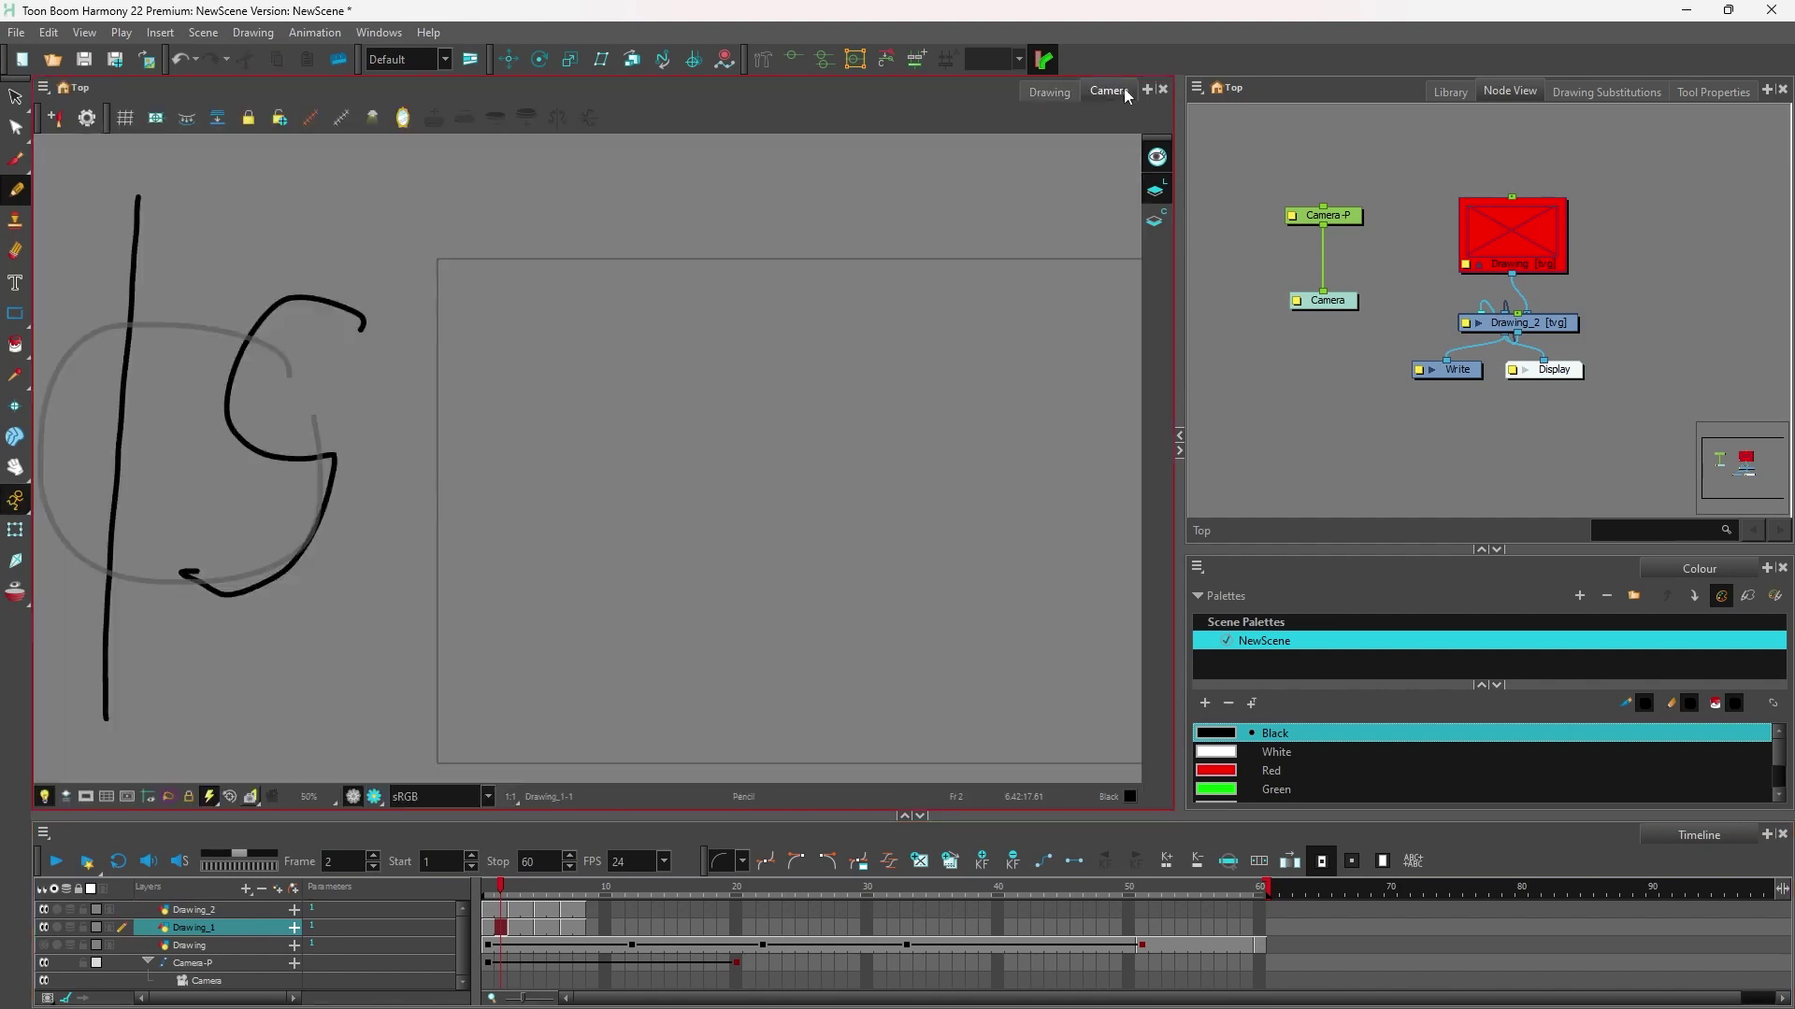
pyautogui.scroll(-1, 251, 480)
pyautogui.moveTo(283, 404)
pyautogui.mouseDown()
pyautogui.moveTo(487, 399)
pyautogui.moveTo(462, 408)
pyautogui.mouseUp()
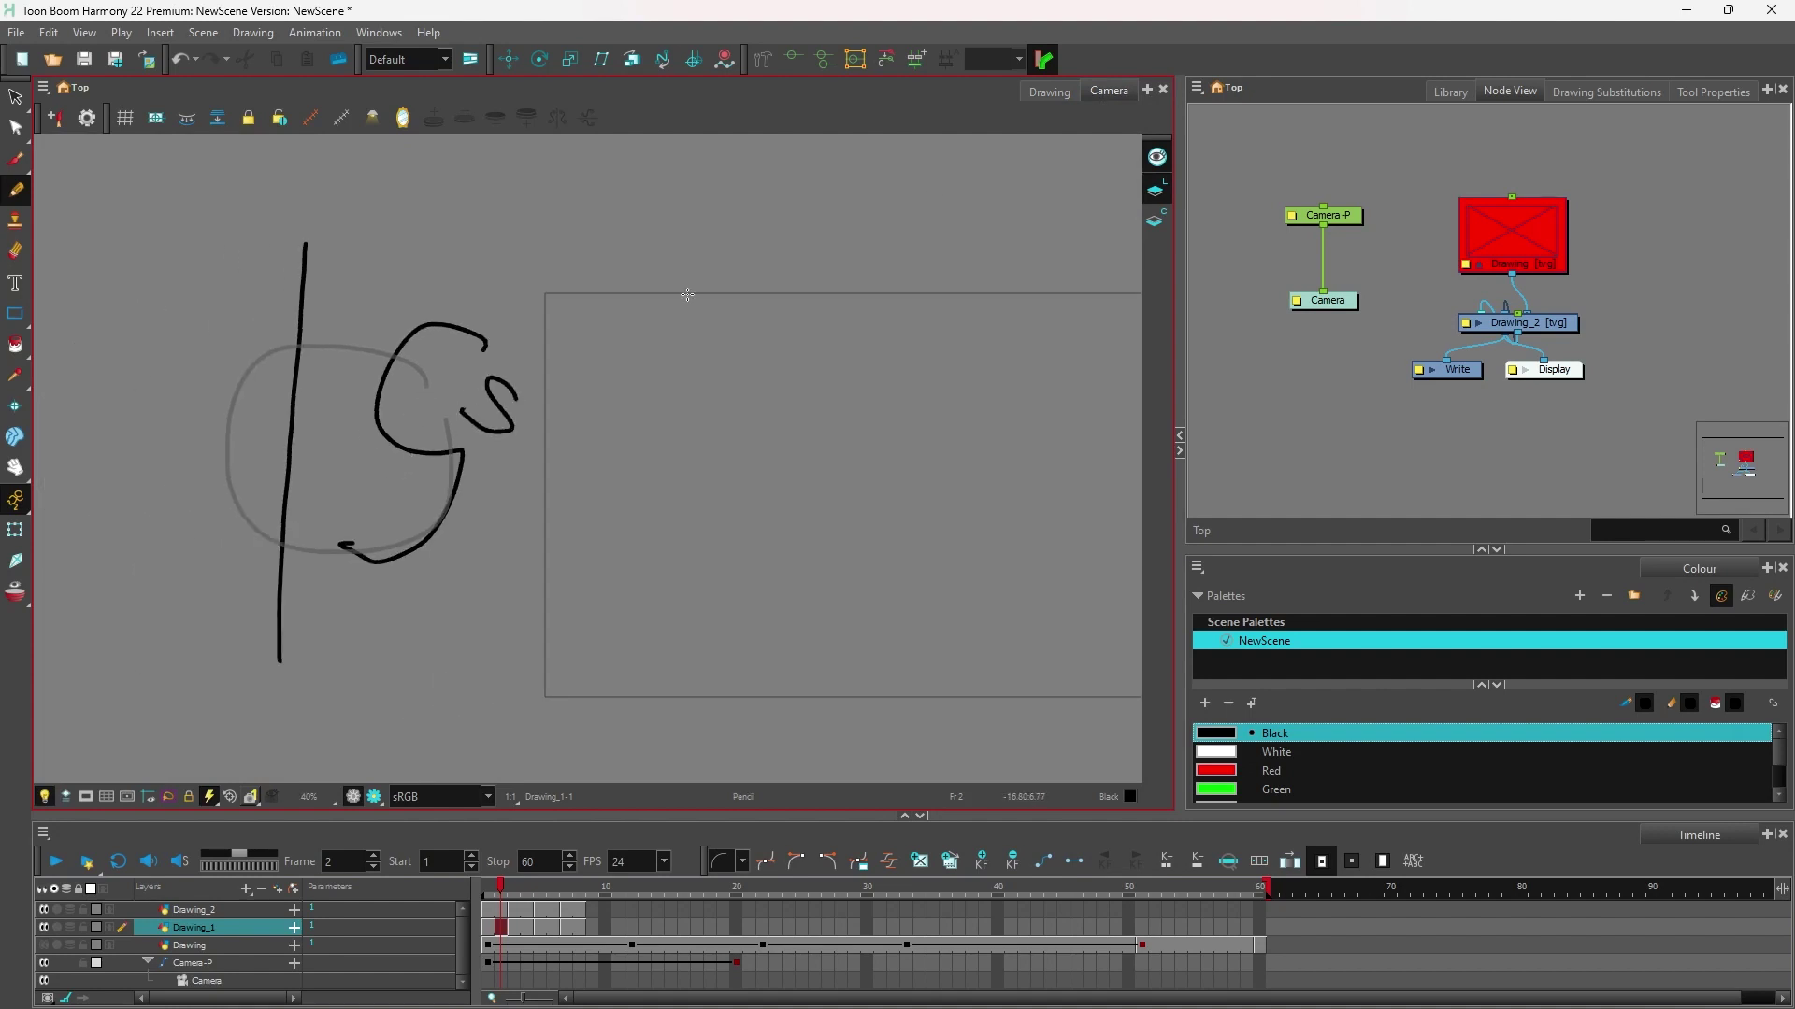
pyautogui.click(1050, 90)
pyautogui.hotkey('ctrl', 'z')
pyautogui.hotkey('ctrl', 'z')
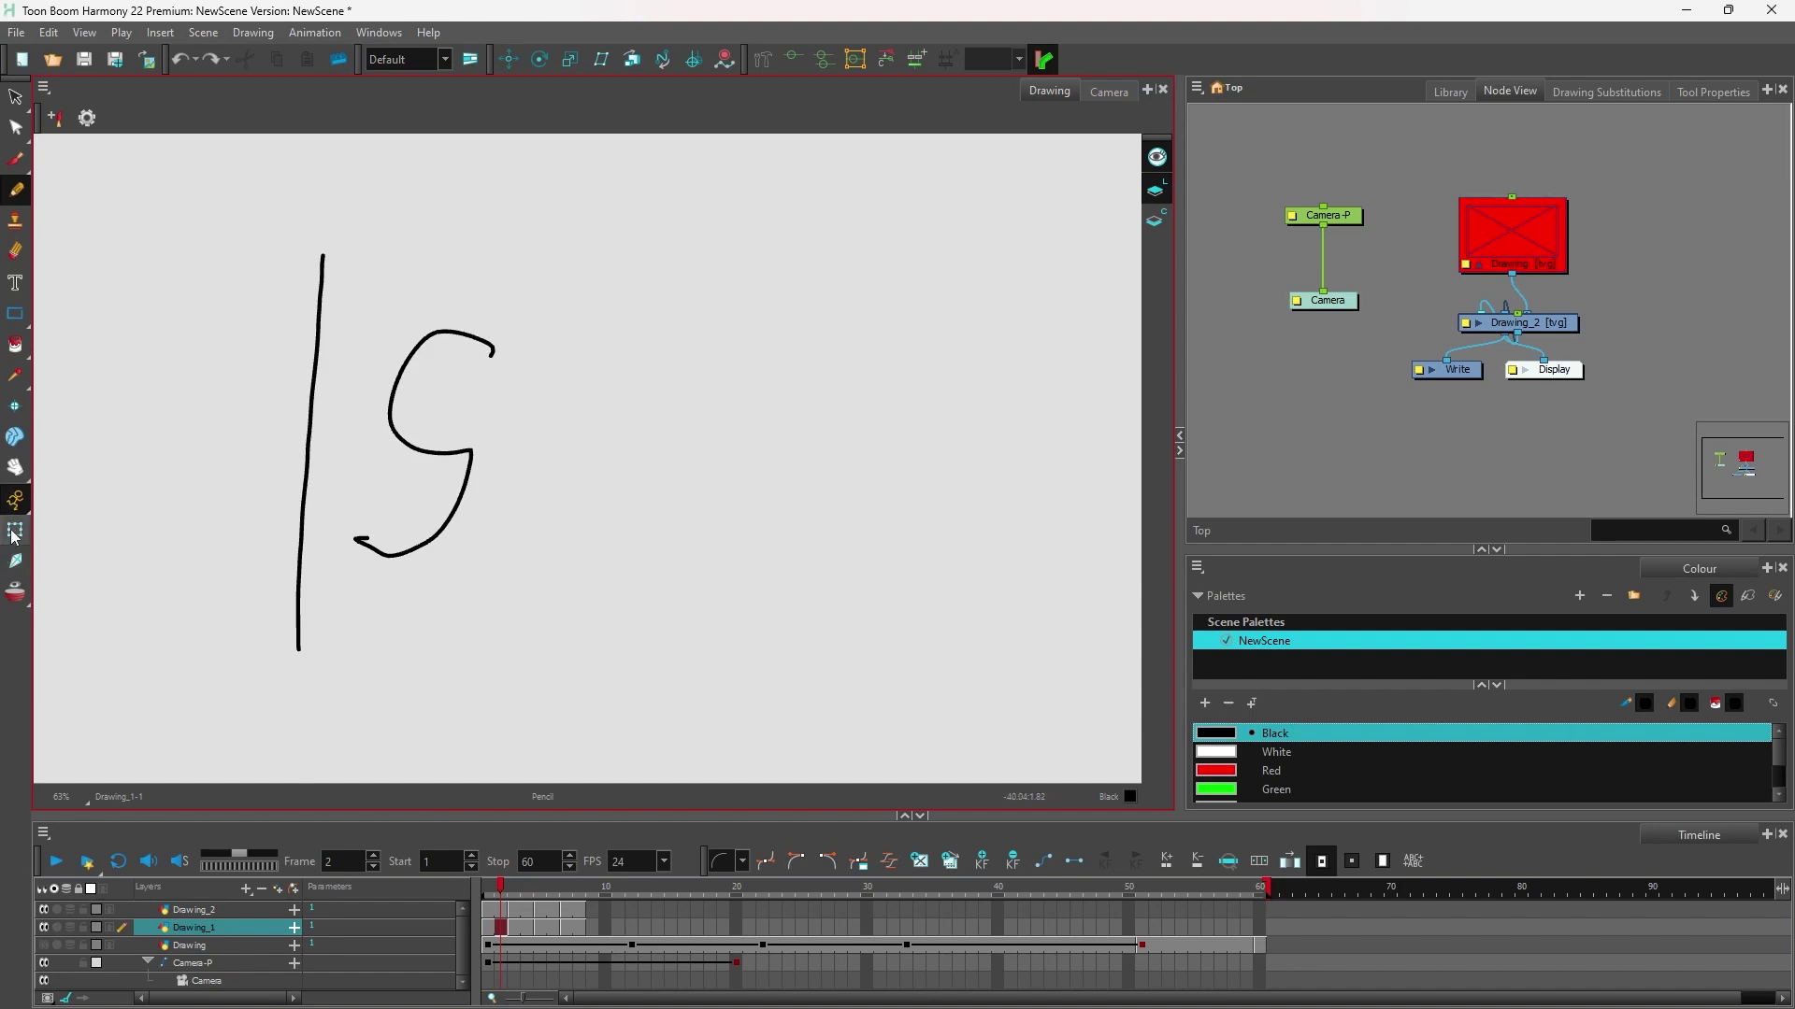
# Turn on onion skin and go to frame 8 of Drawing_1, with empty canvas beside the vertical line.
pyautogui.press('2')
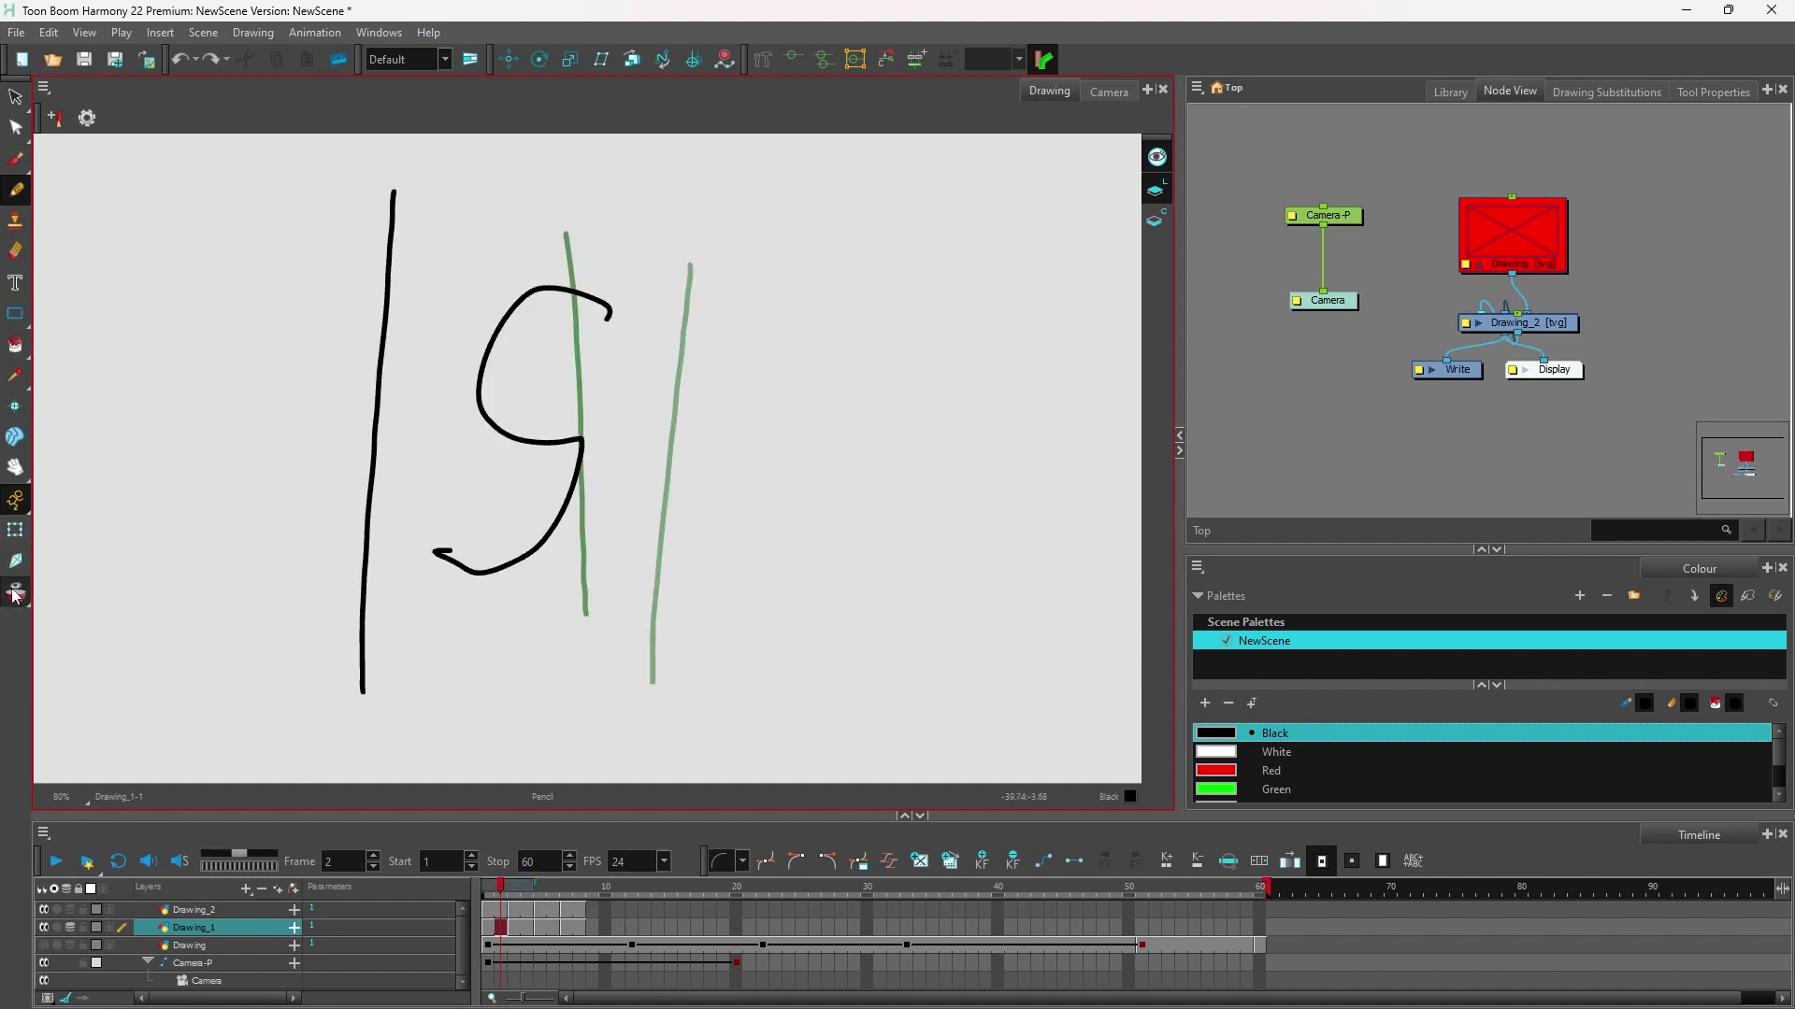
pyautogui.moveTo(512, 893); pyautogui.dragTo(579, 912)
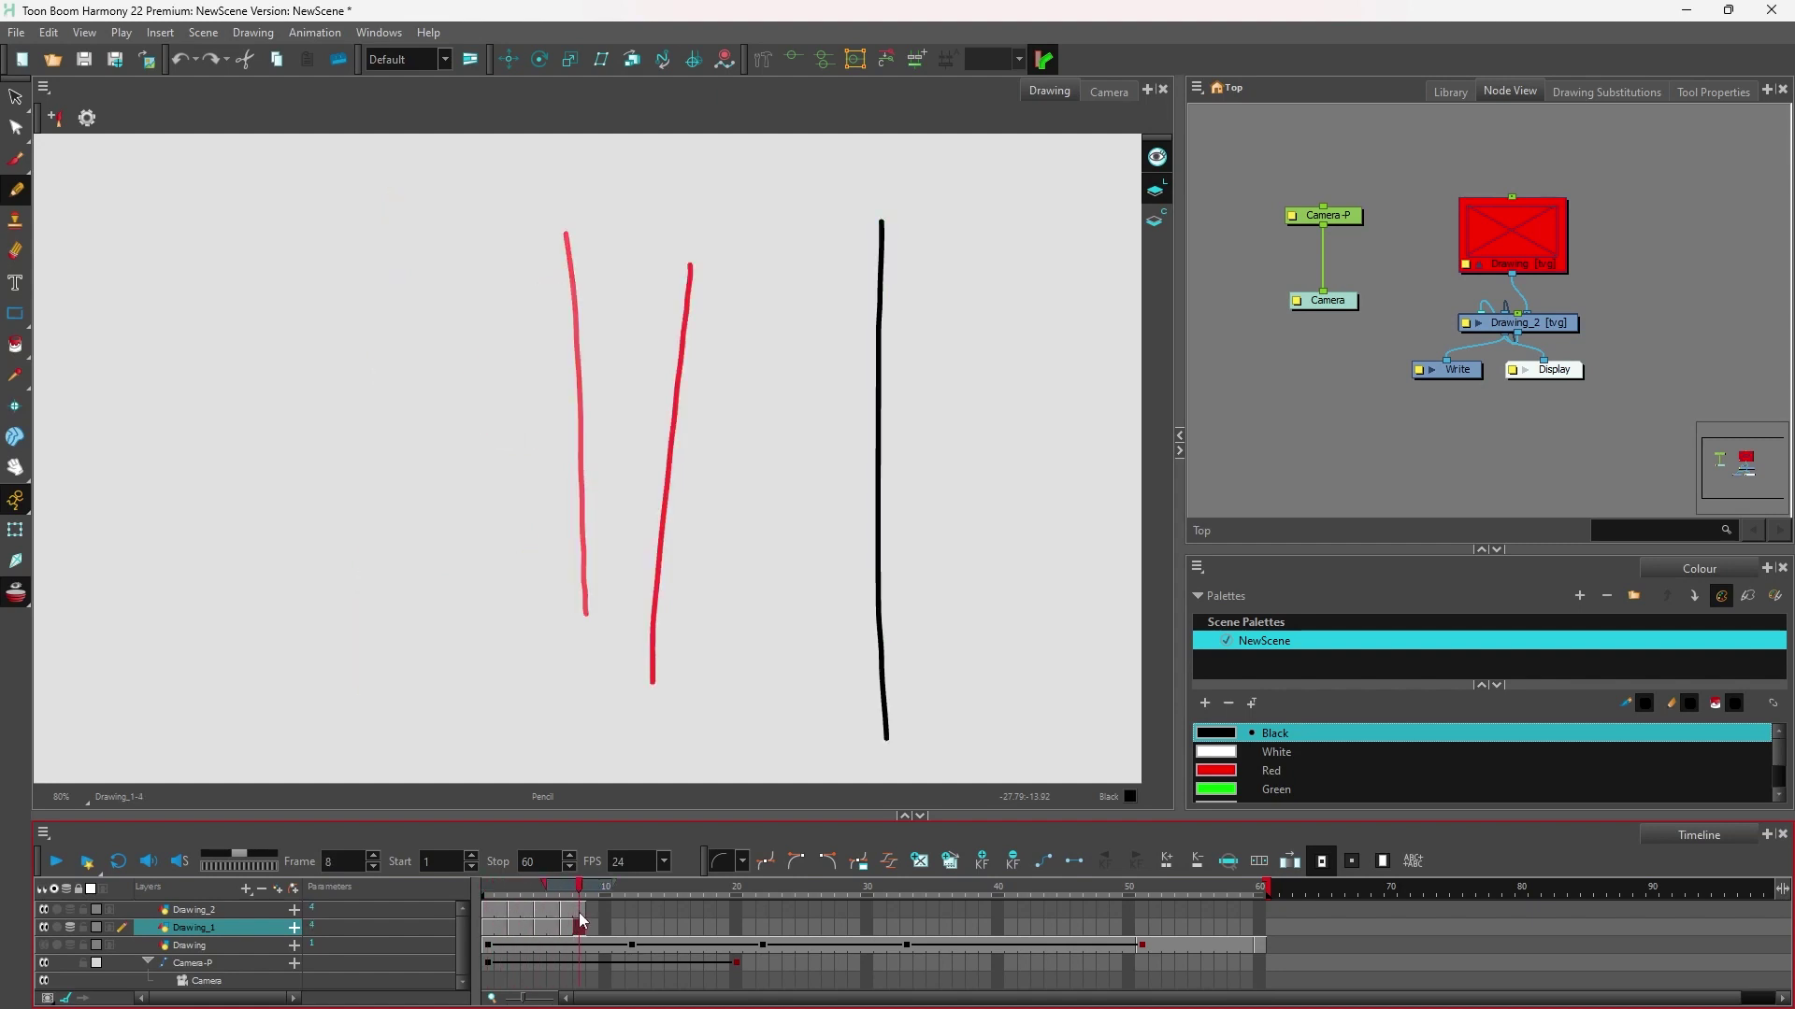
pyautogui.moveTo(839, 600); pyautogui.dragTo(485, 581)
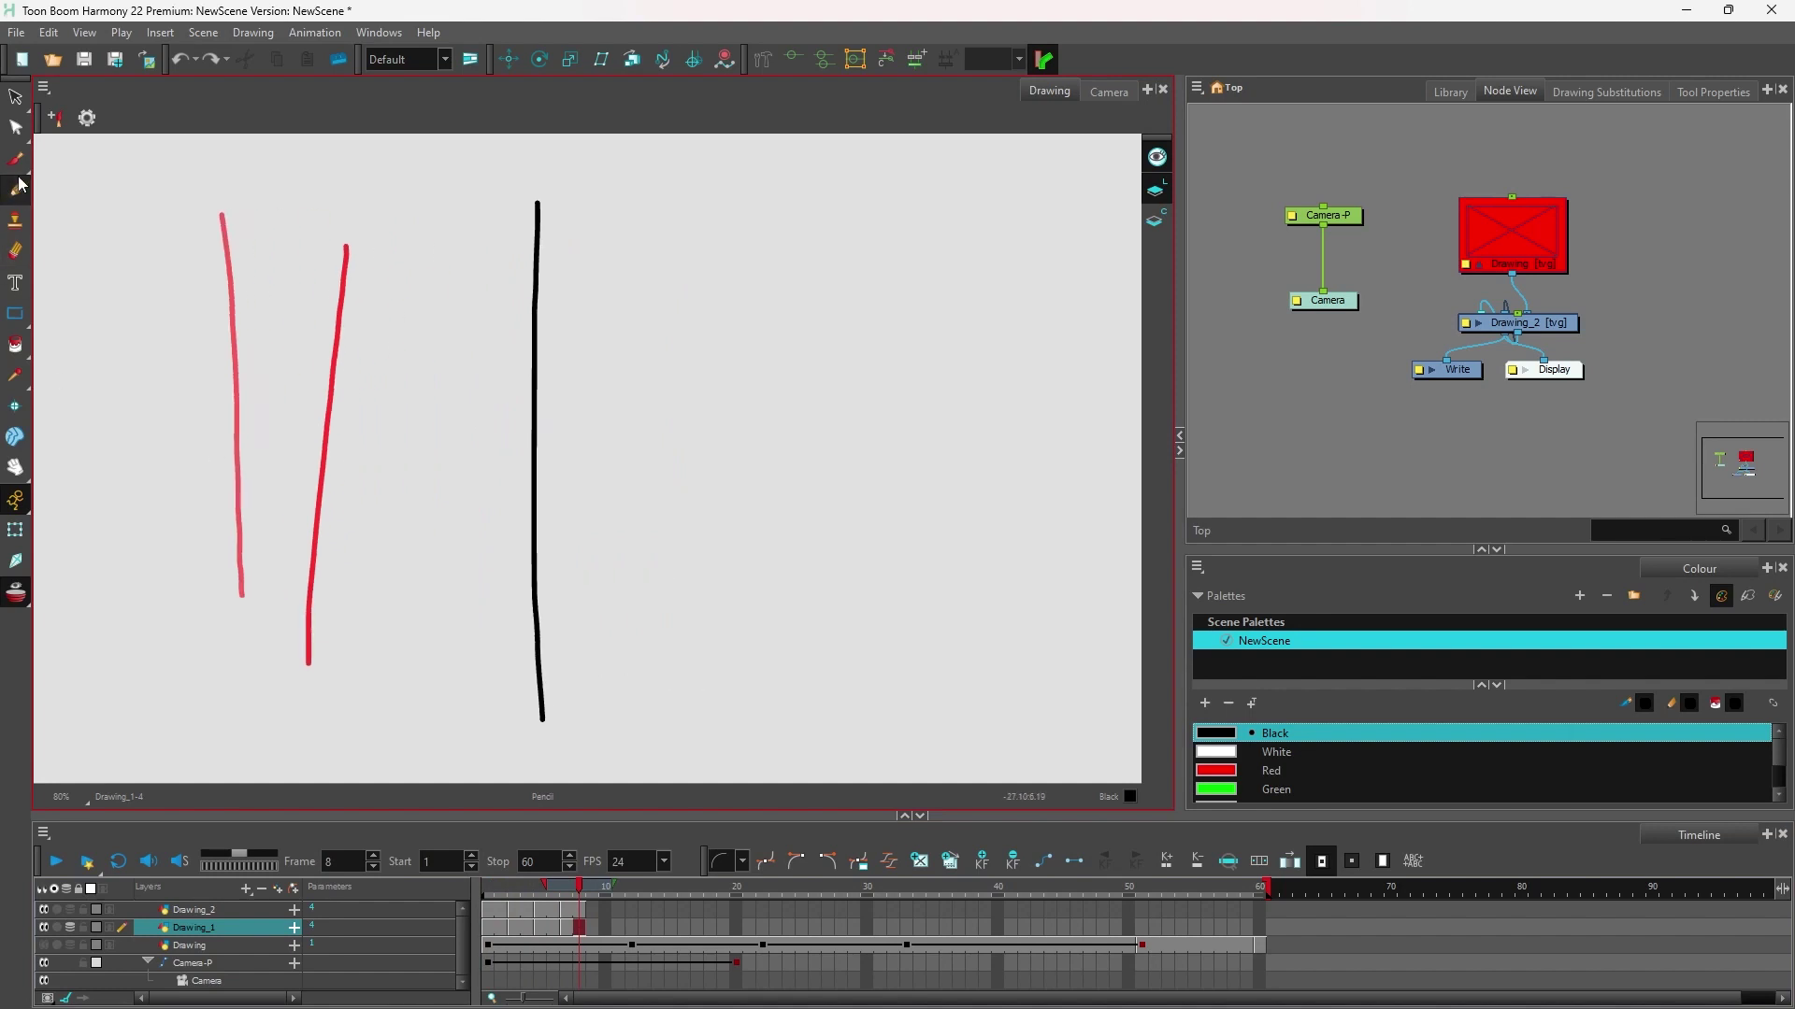
pyautogui.scroll(-1, 544, 405)
pyautogui.moveTo(574, 619); pyautogui.dragTo(716, 243)
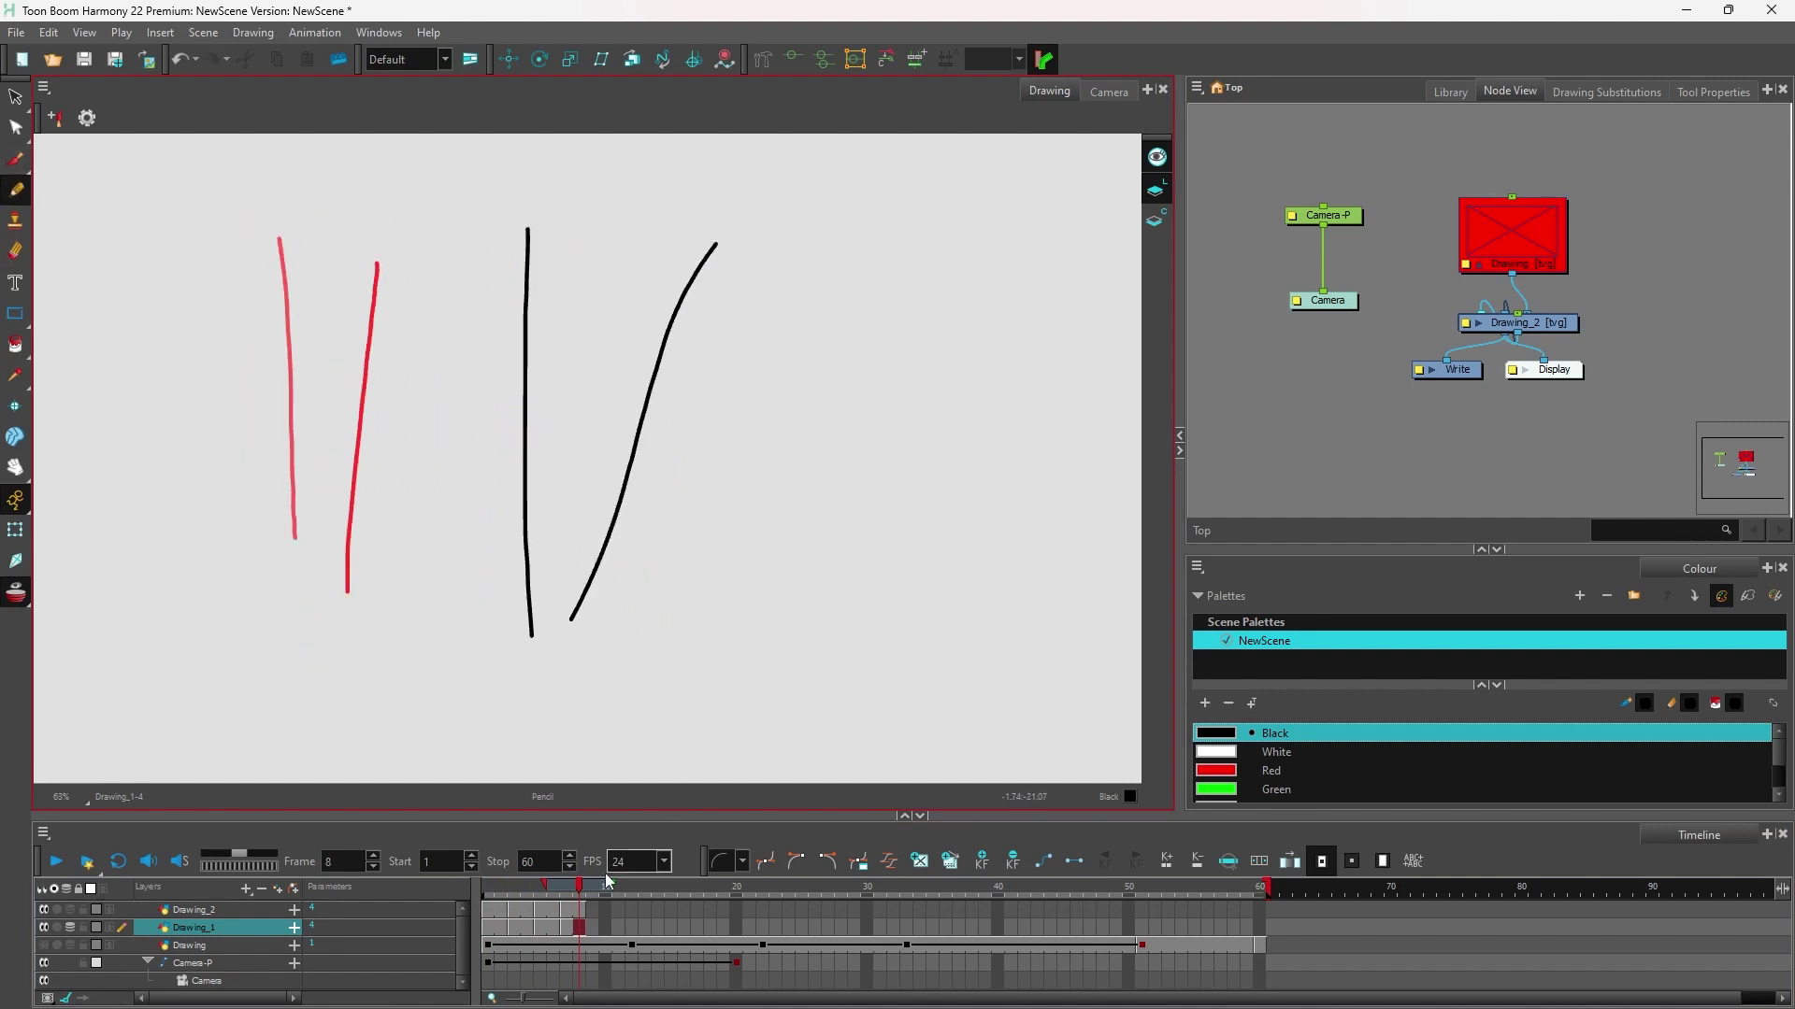
pyautogui.click(592, 894)
pyautogui.hotkey('ctrl', 'z')
# Draw one line each on frames 9, 11 and 13 of Drawing_1, each leaning further right than the one before.
pyautogui.click(589, 893)
pyautogui.moveTo(564, 636); pyautogui.dragTo(769, 236)
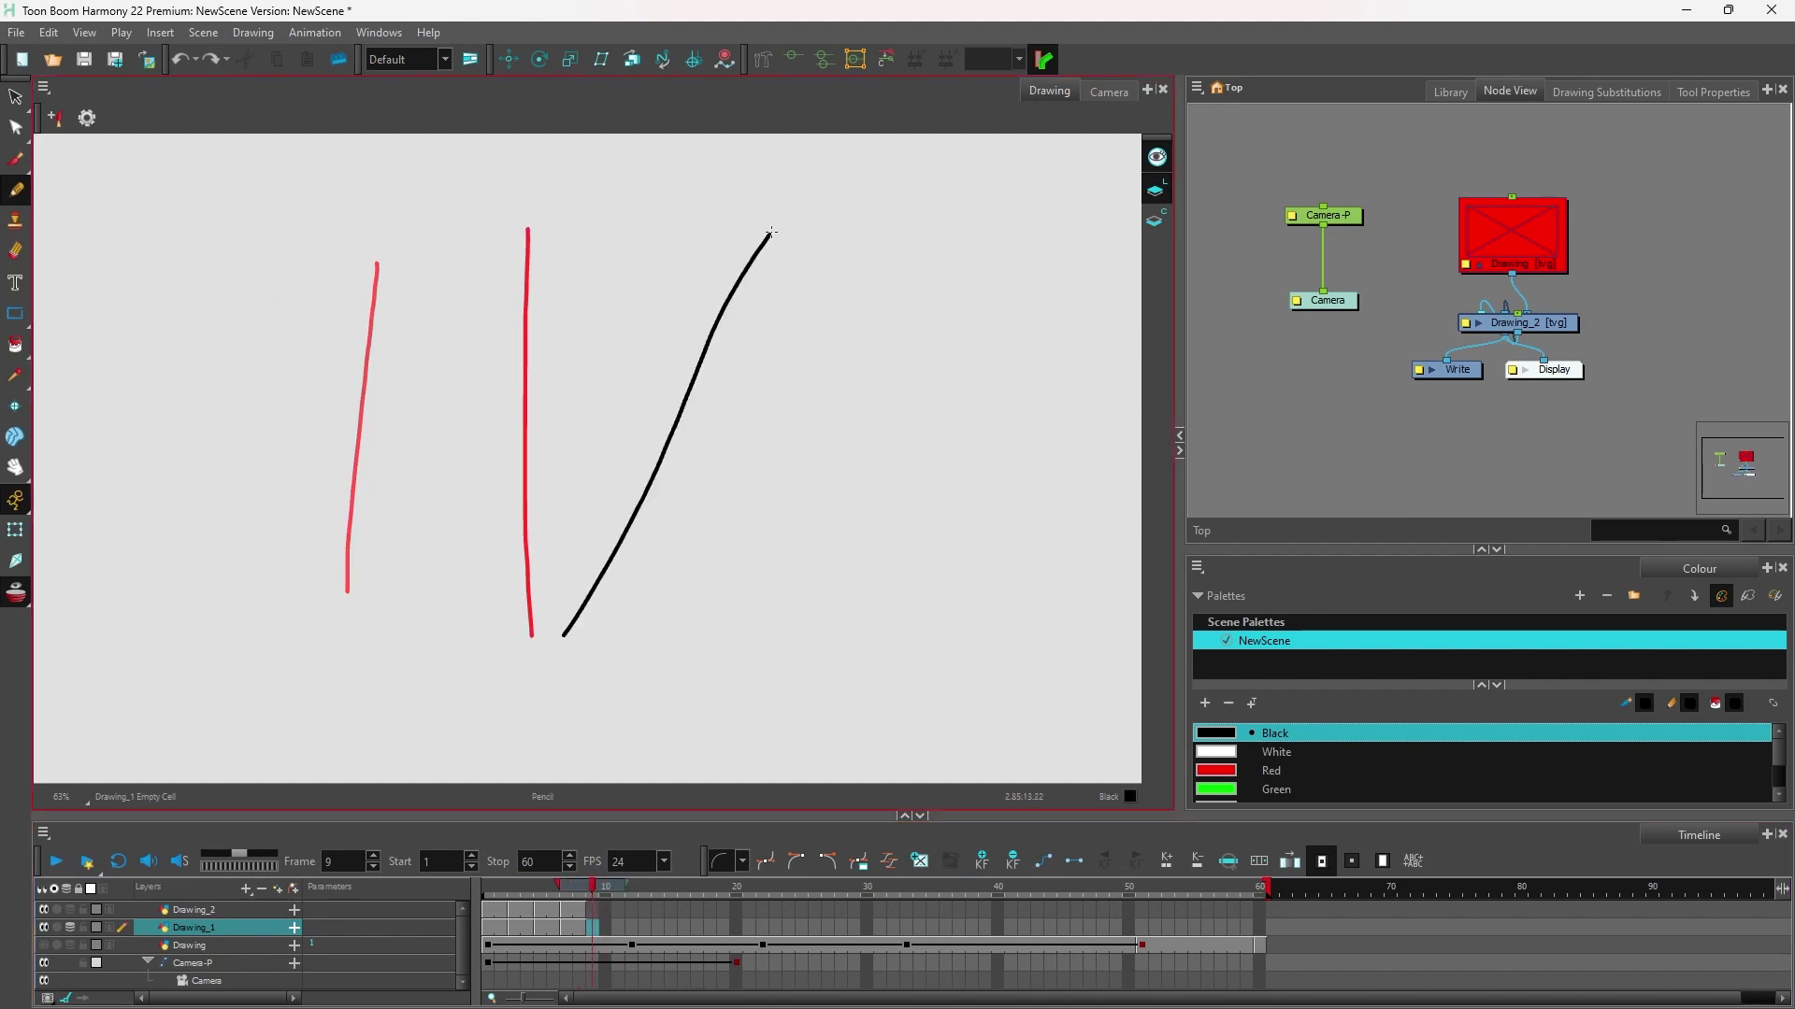
pyautogui.click(621, 892)
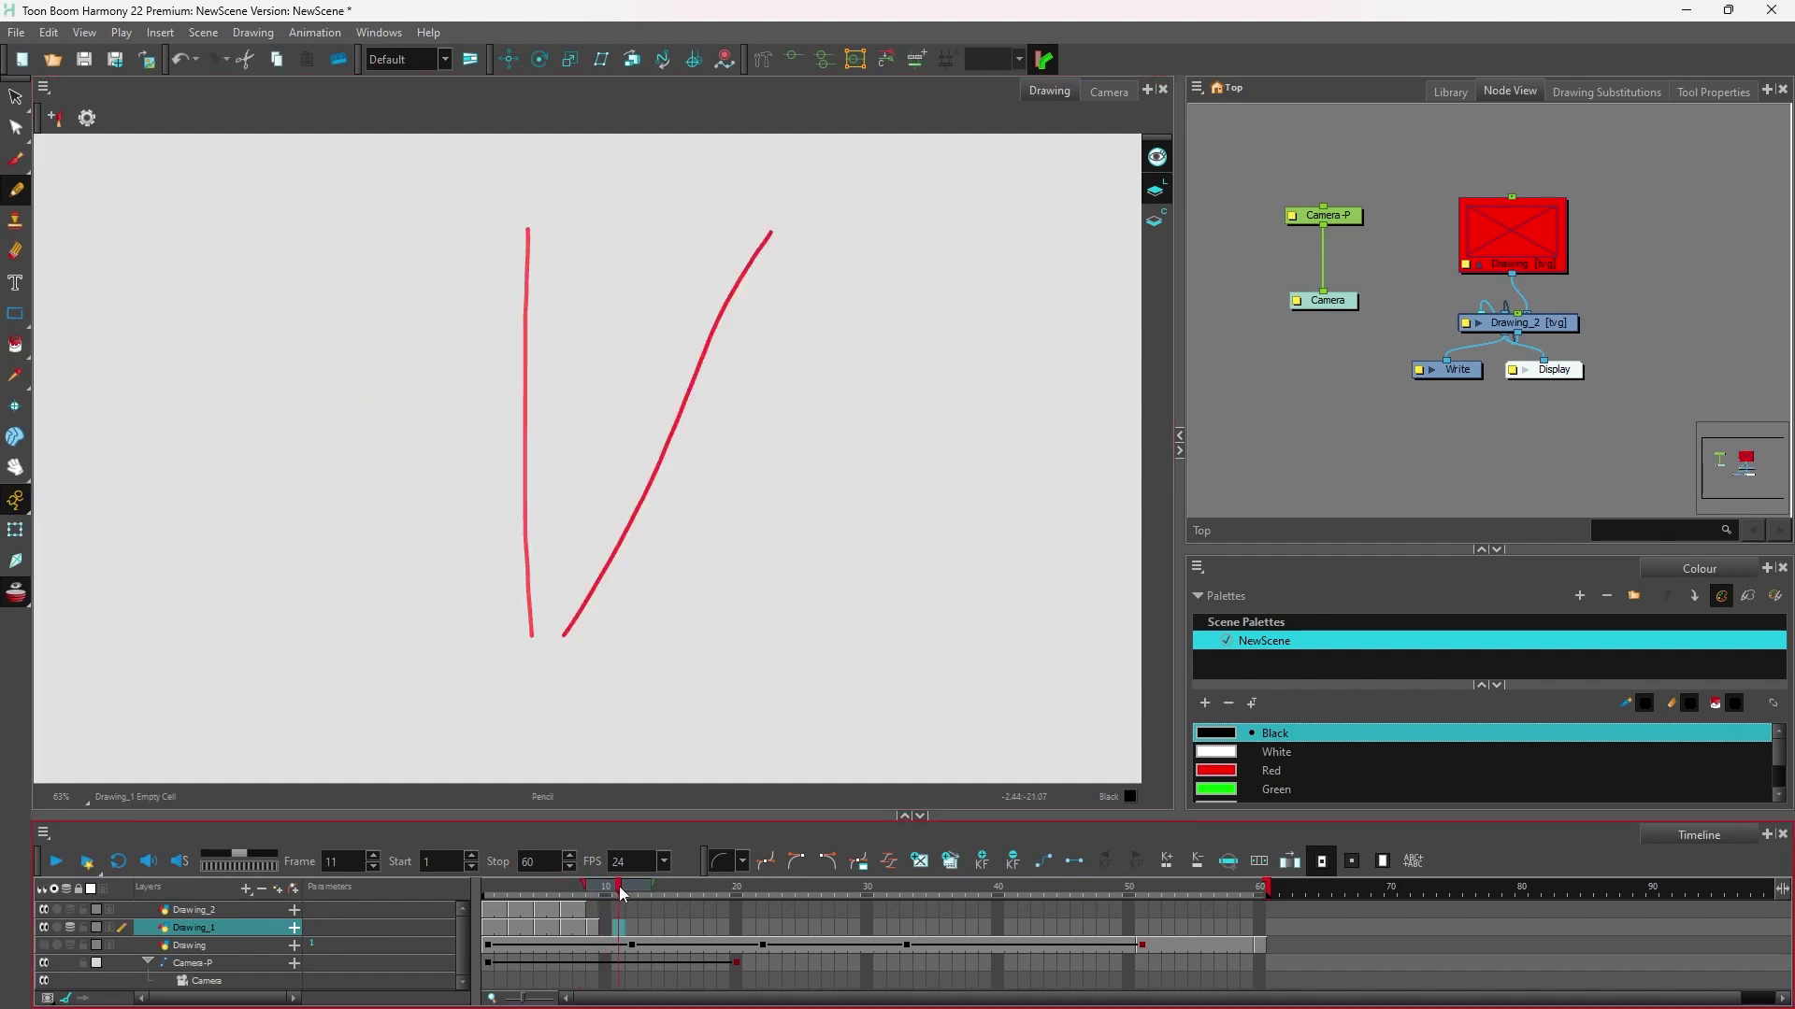
pyautogui.moveTo(601, 635); pyautogui.dragTo(913, 250)
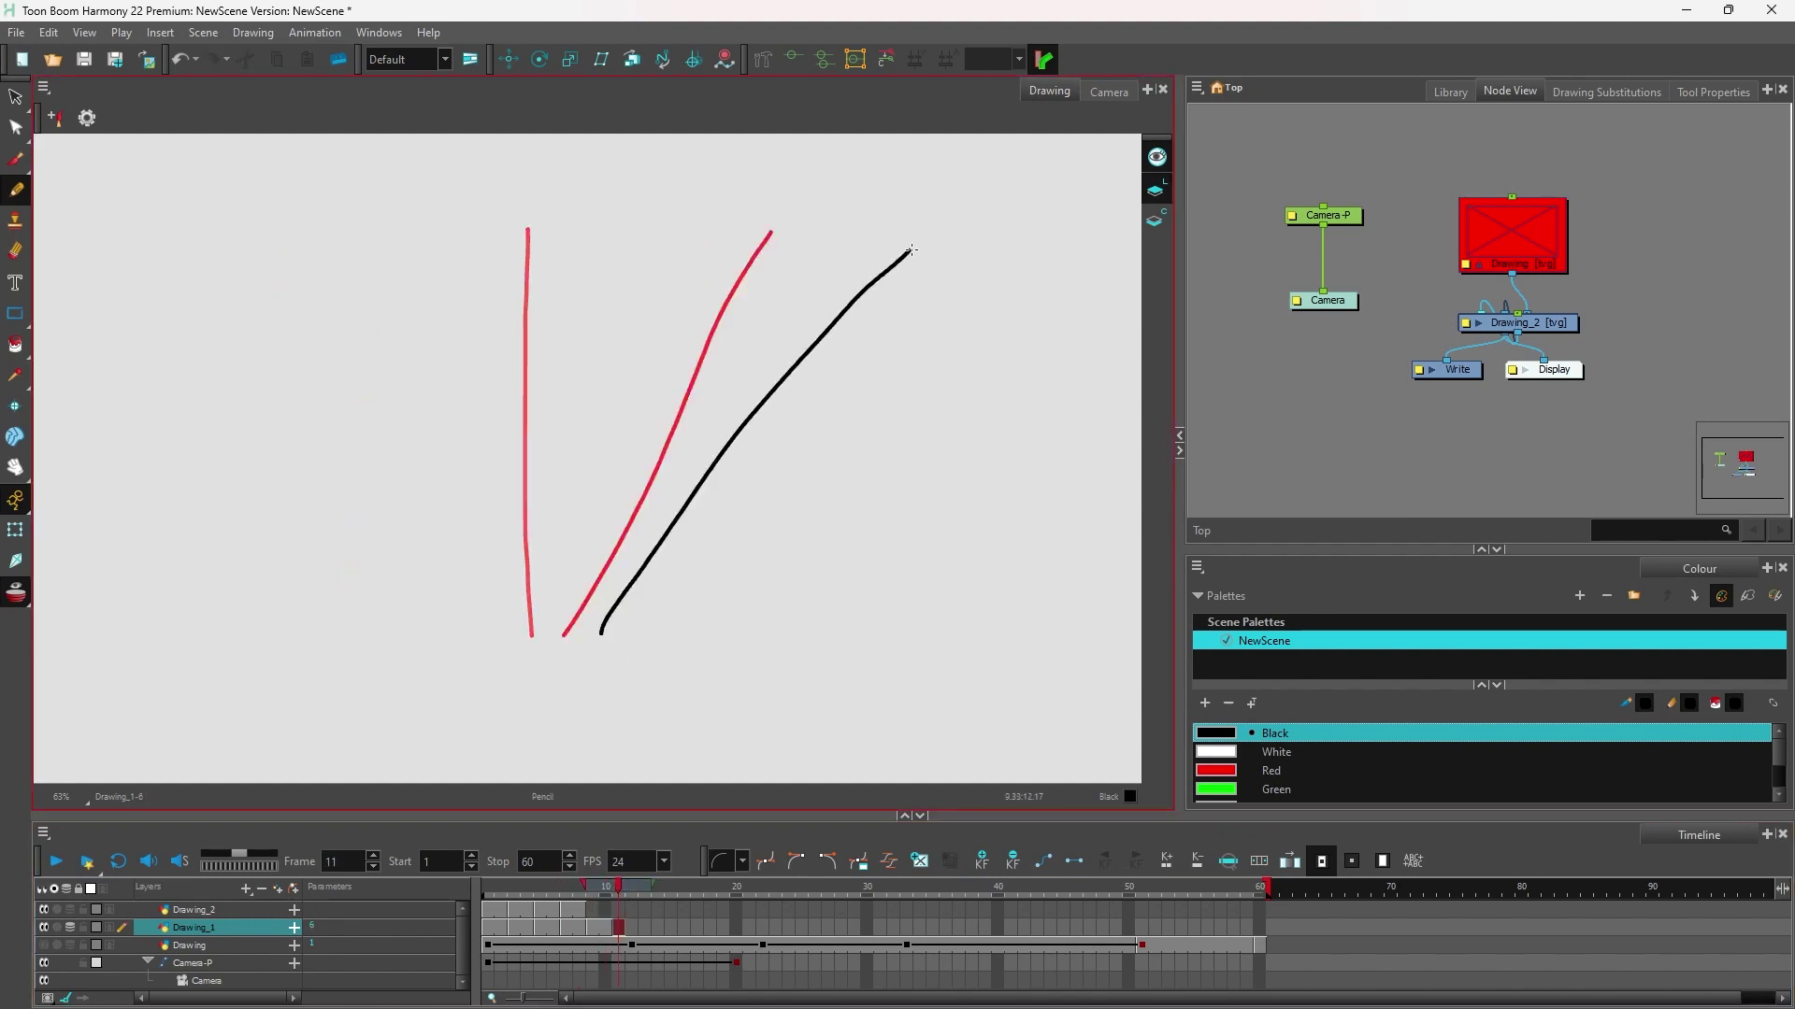
pyautogui.click(645, 895)
pyautogui.moveTo(646, 616); pyautogui.dragTo(1031, 362)
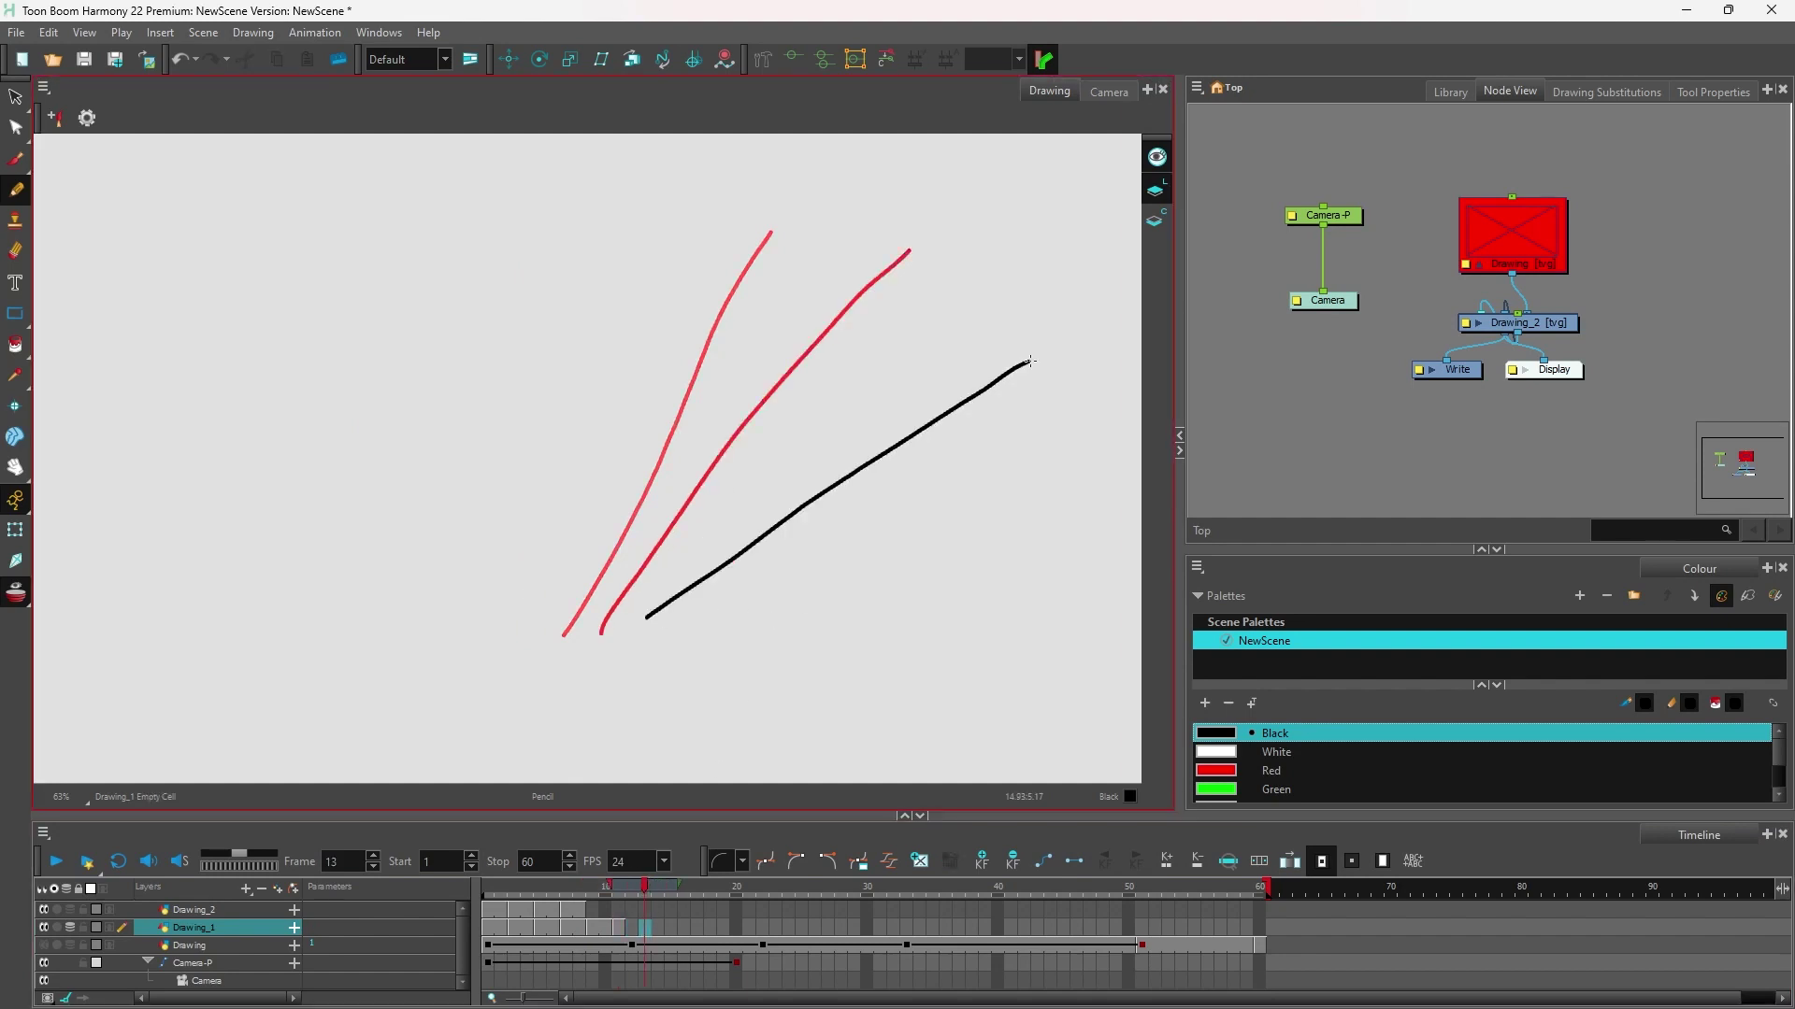
# Continue the falling line on frames 15, 17 and 19, lowering its right end each time until it lies almost horizontal.
pyautogui.click(670, 890)
pyautogui.moveTo(675, 616); pyautogui.dragTo(1045, 470)
pyautogui.click(696, 890)
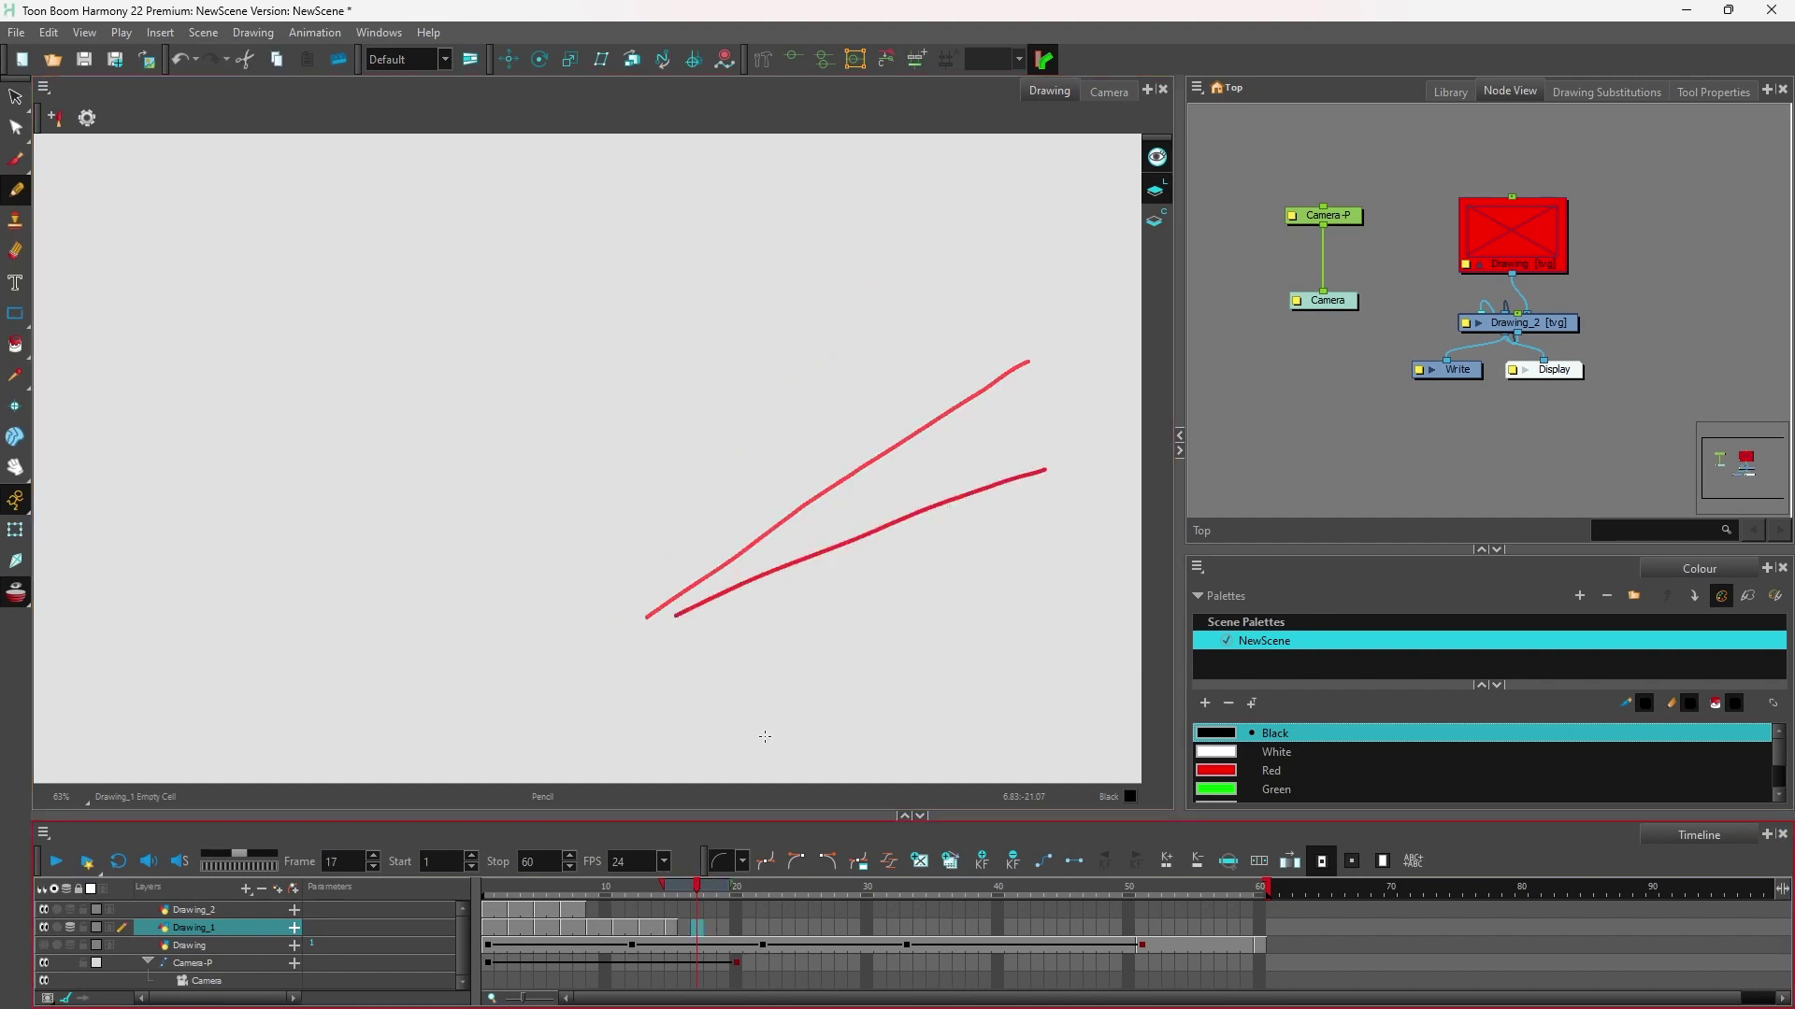
pyautogui.moveTo(708, 623)
pyautogui.mouseDown()
pyautogui.moveTo(1061, 548)
pyautogui.moveTo(702, 511)
pyautogui.mouseUp()
pyautogui.click(723, 890)
pyautogui.moveTo(355, 584); pyautogui.dragTo(728, 572)
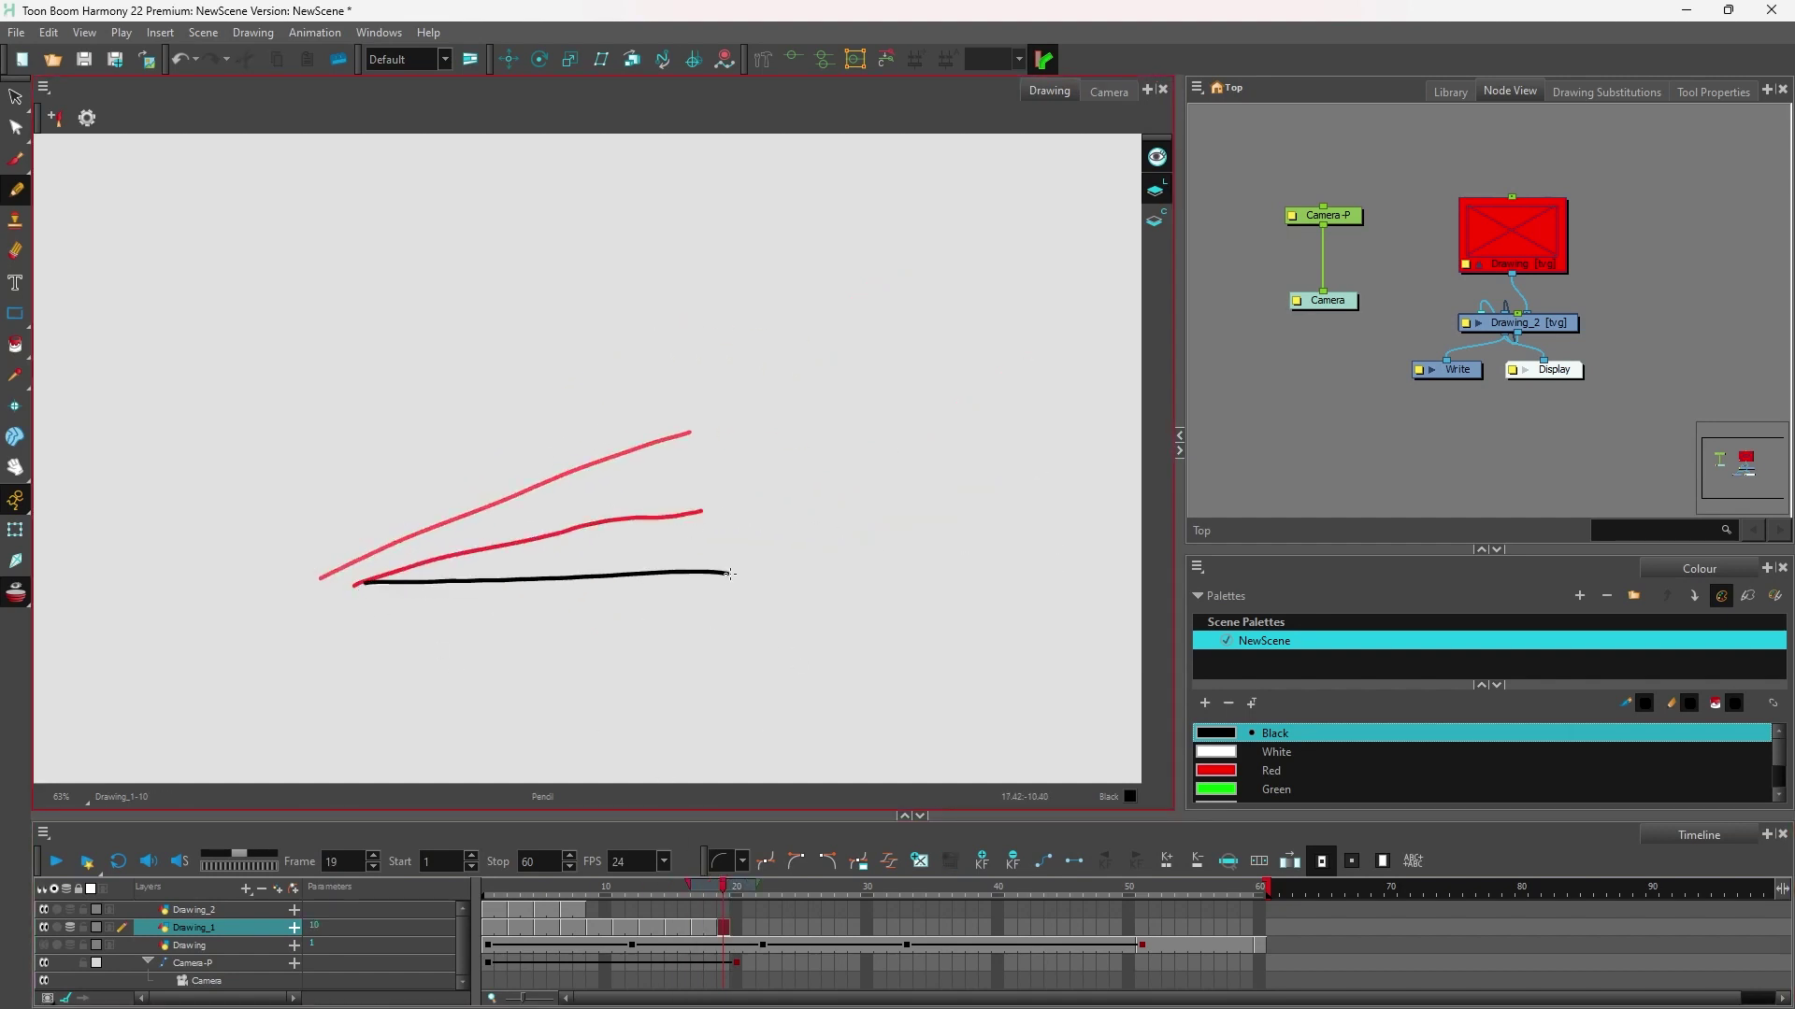
# On frame 21, draw a stroke rising from the horizontal line's left end toward its middle.
pyautogui.click(751, 888)
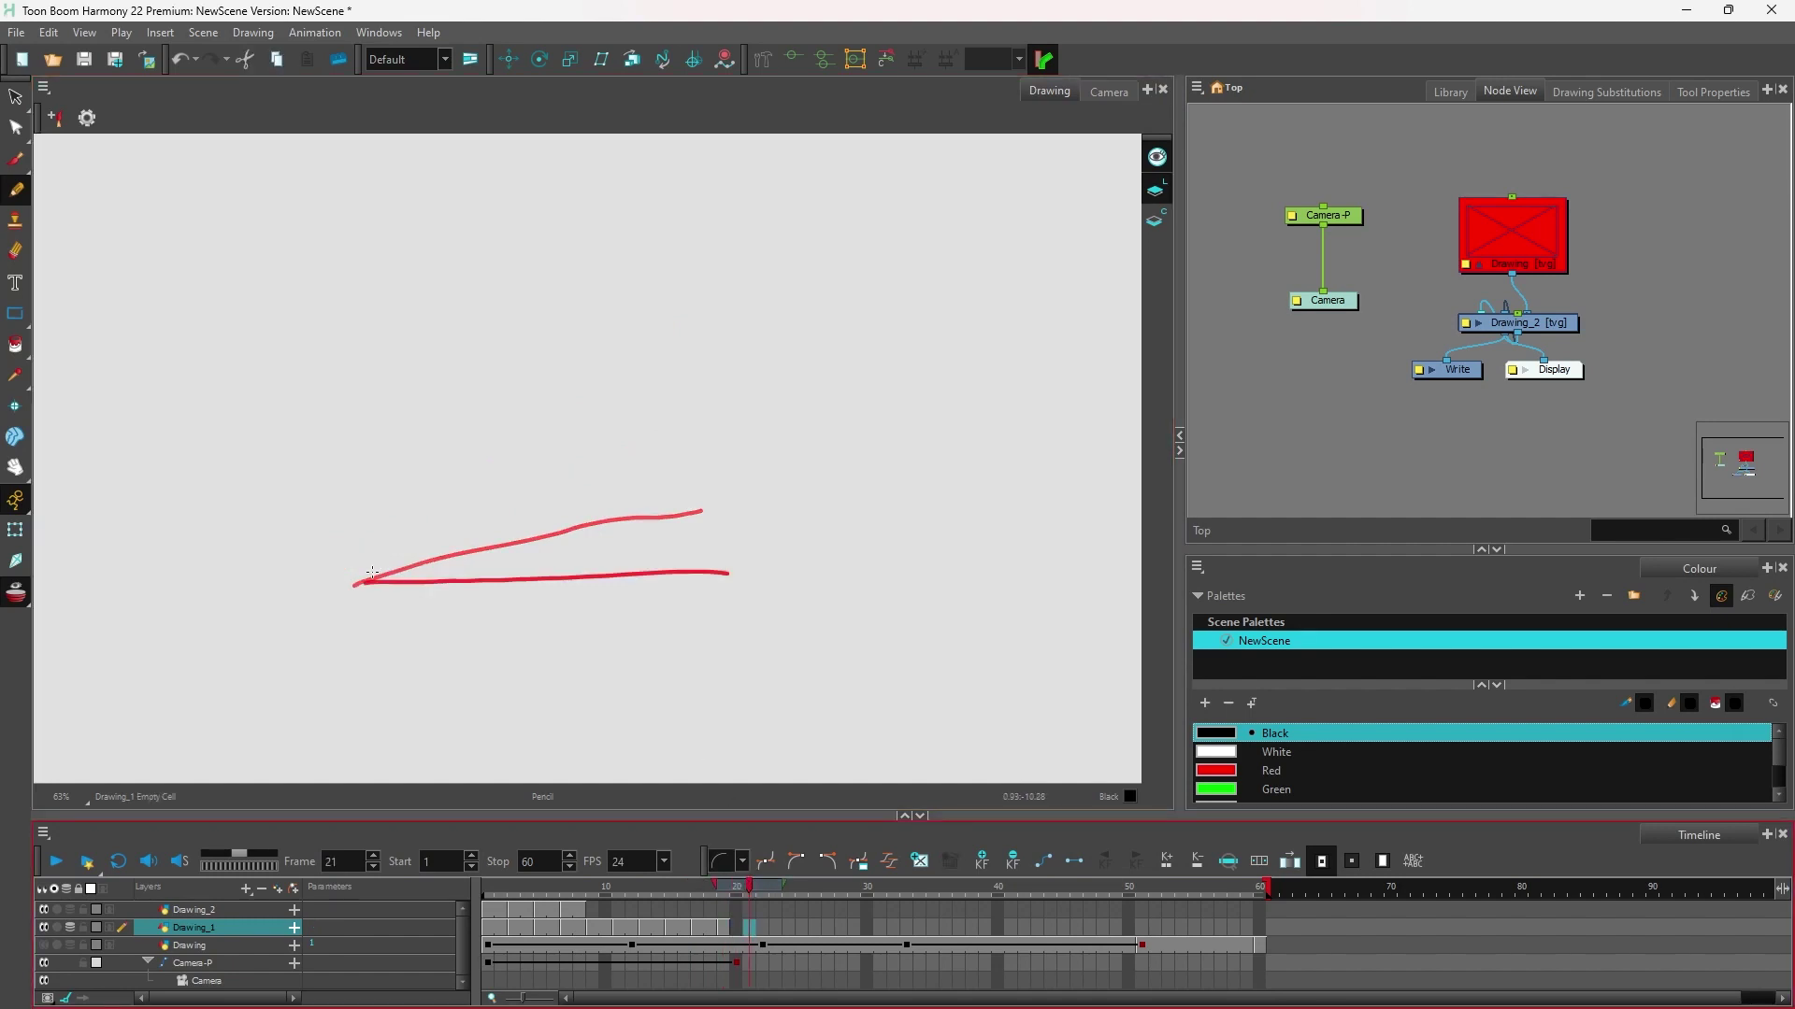
pyautogui.moveTo(369, 581); pyautogui.dragTo(577, 526)
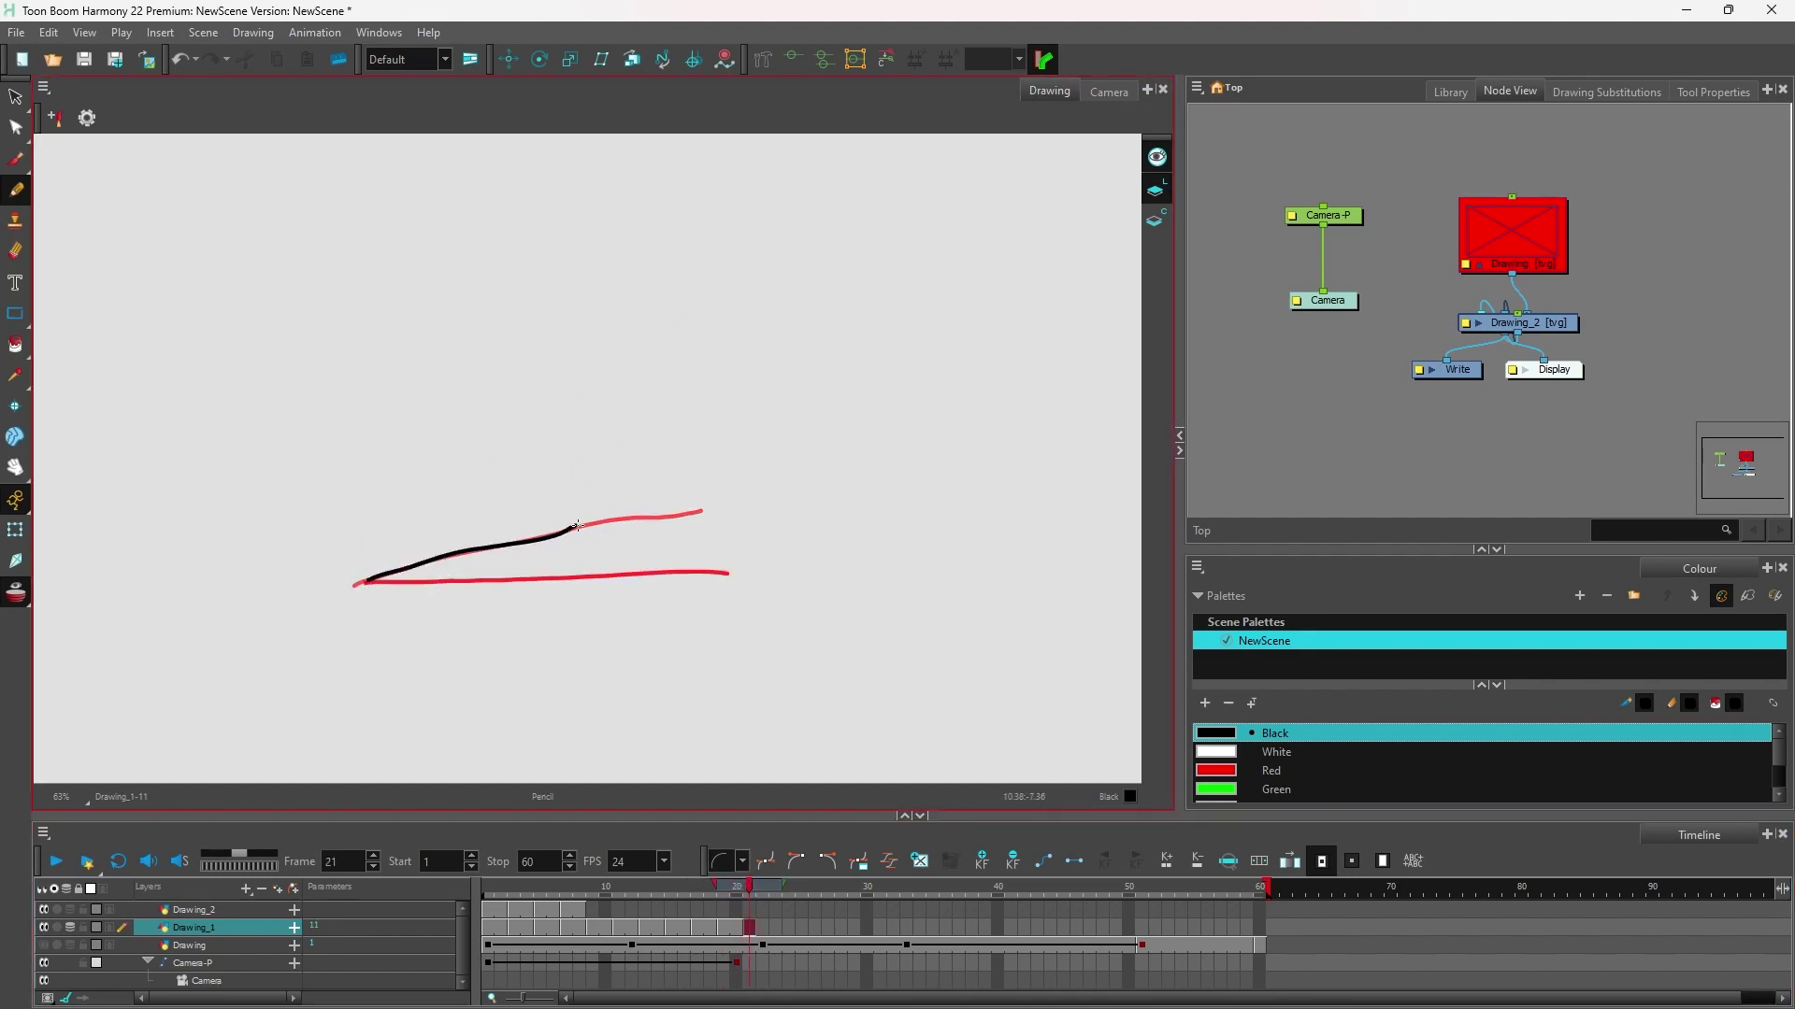
pyautogui.moveTo(728, 572); pyautogui.dragTo(632, 512)
pyautogui.click(762, 886)
pyautogui.click(777, 886)
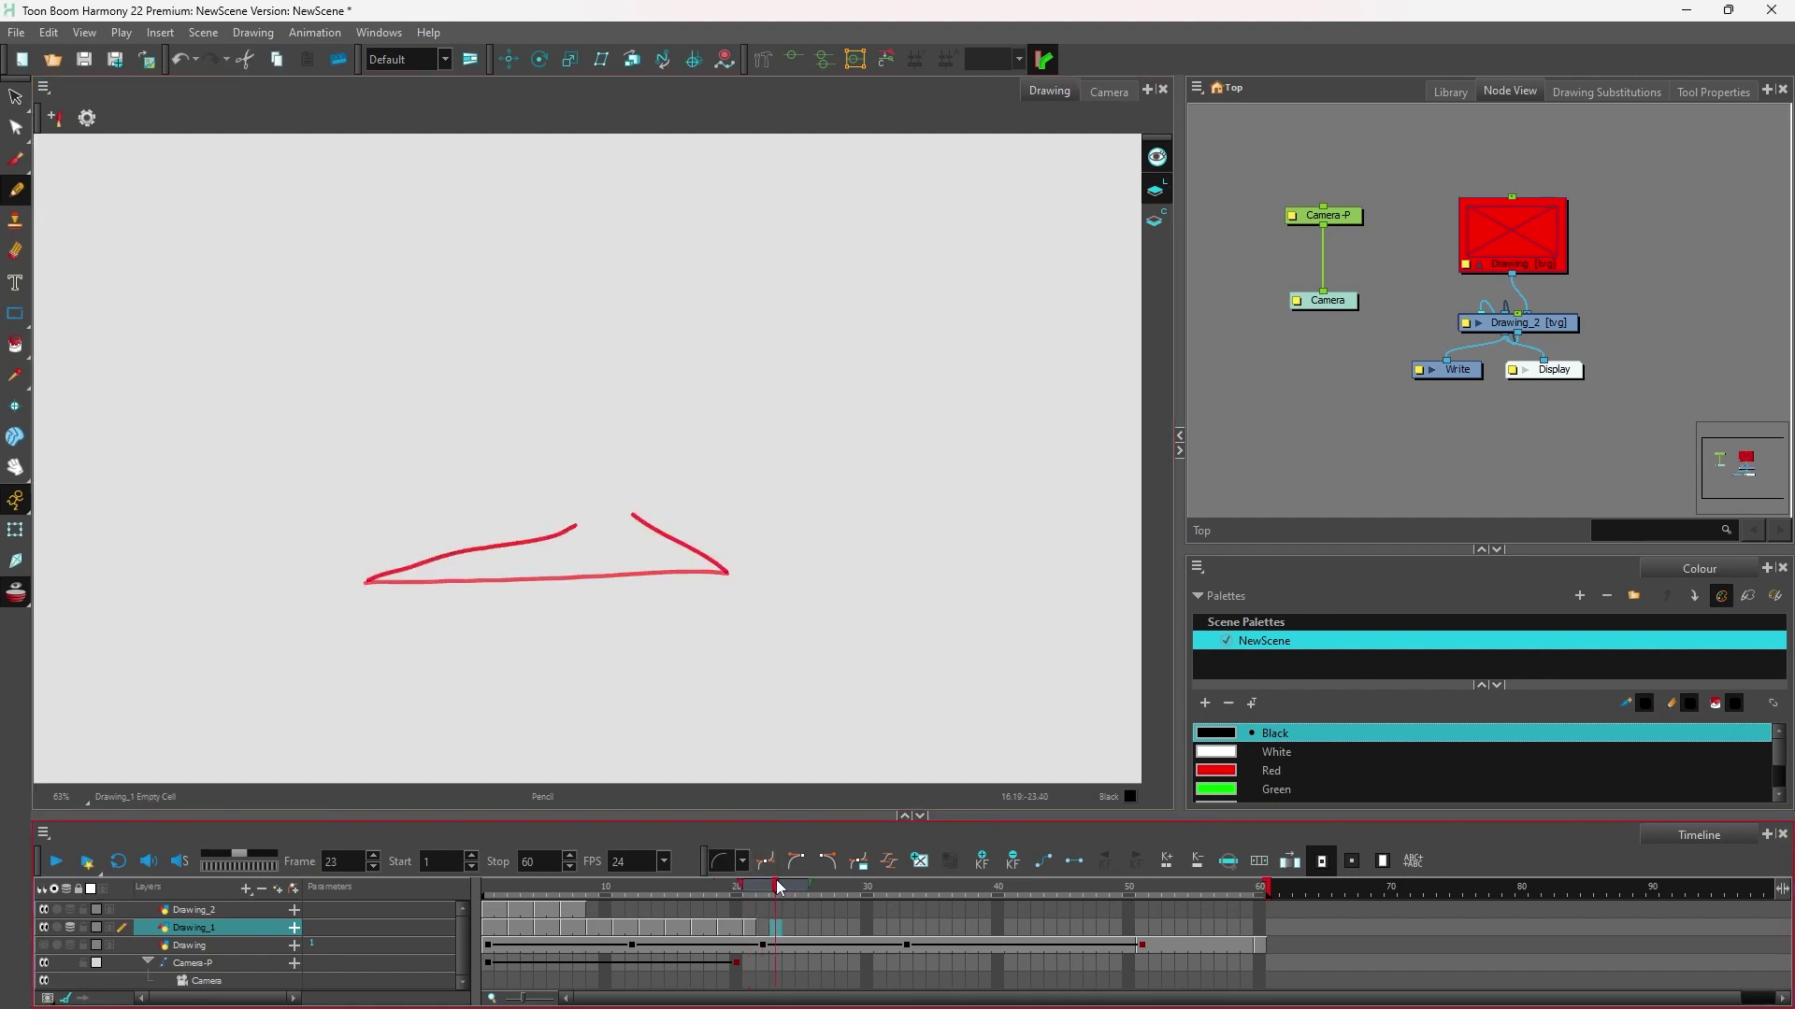
pyautogui.hotkey('ctrl', 'z')
pyautogui.click(762, 888)
pyautogui.press(',')
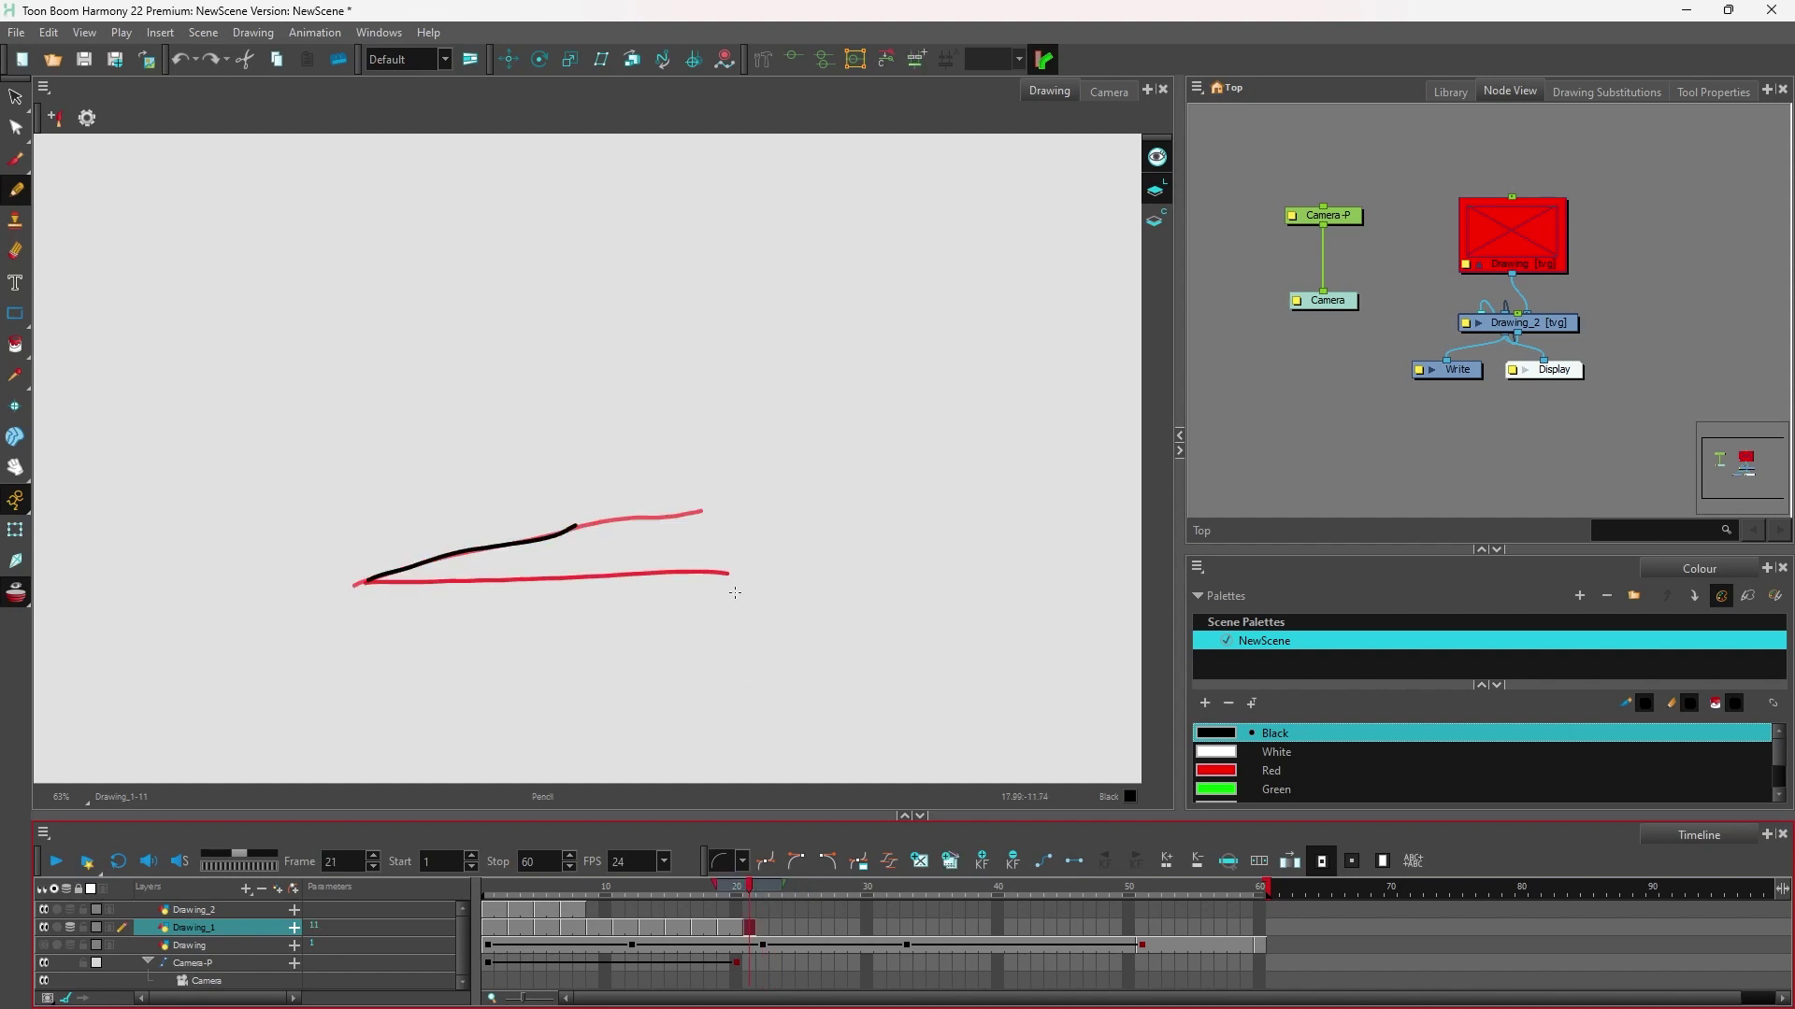
# Add a stroke rising inward from the line's right end on frame 21, and draw a higher, wider-spread pair on frame 23.
pyautogui.moveTo(727, 569); pyautogui.dragTo(627, 513)
pyautogui.click(762, 888)
pyautogui.press('.')
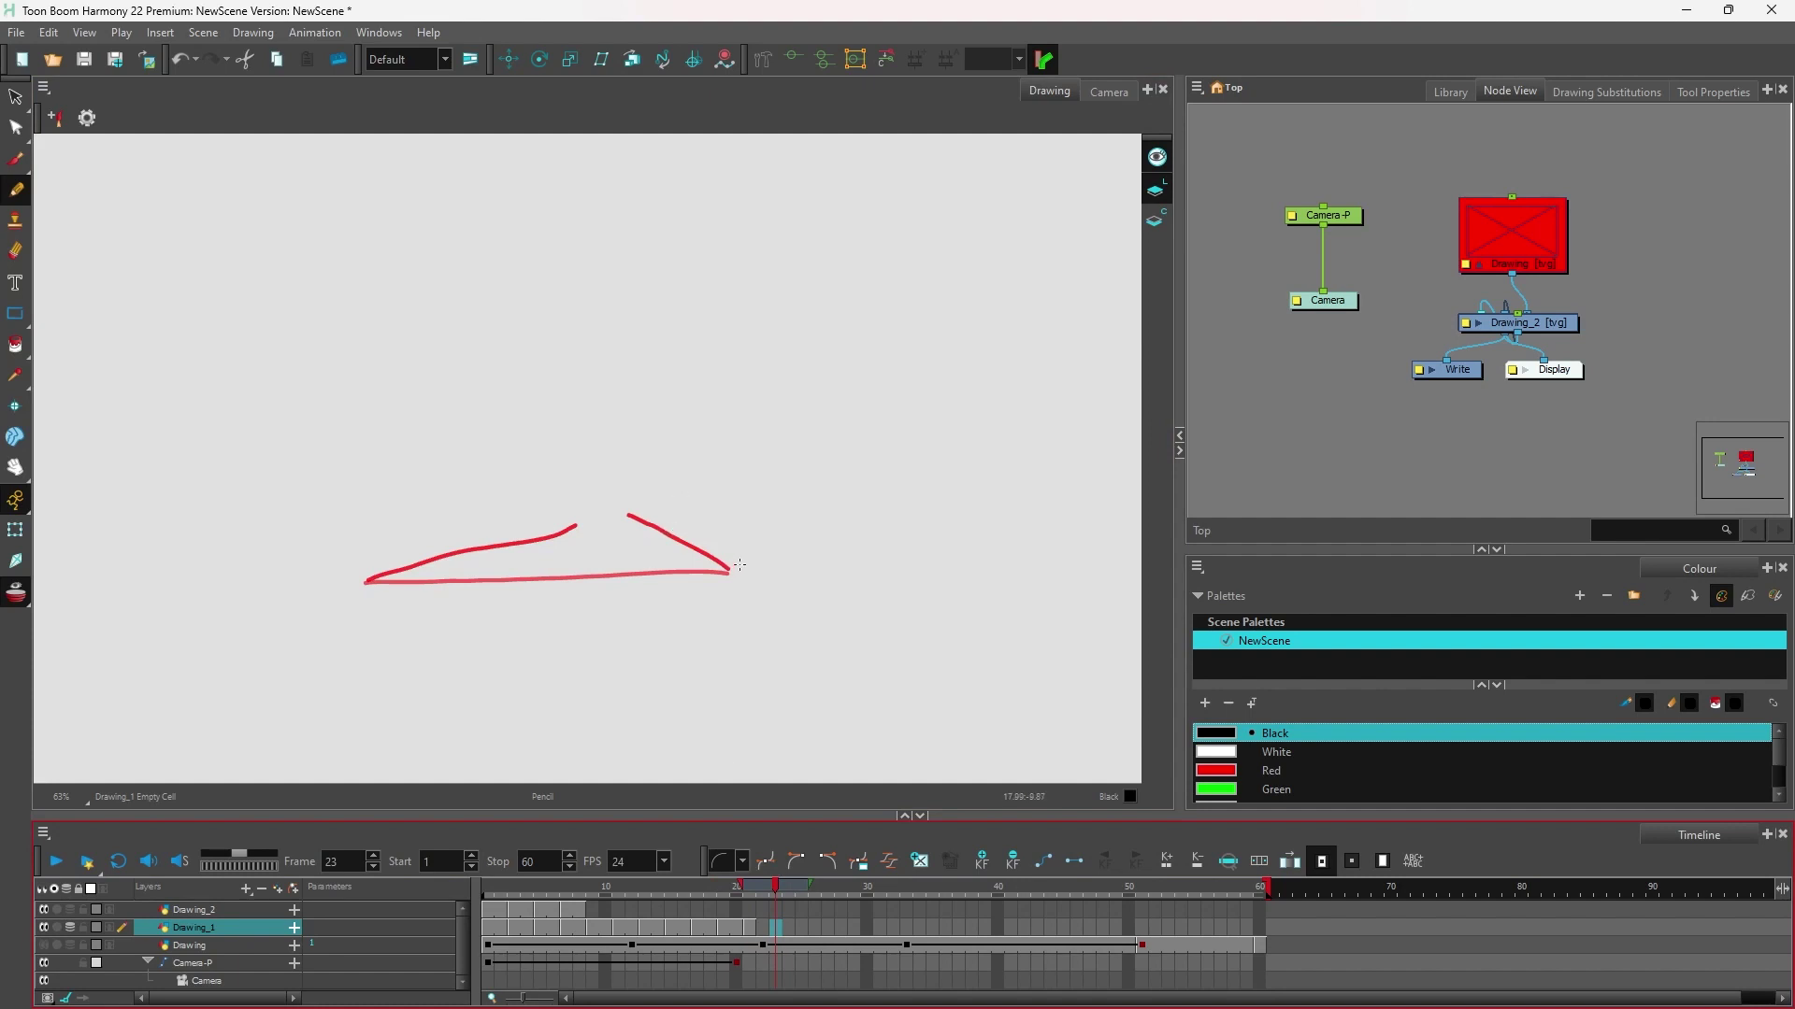
pyautogui.moveTo(740, 564); pyautogui.dragTo(655, 479)
pyautogui.moveTo(372, 565); pyautogui.dragTo(550, 492)
# Draw the left and right strokes further apart on frame 25 and advance to frame 27.
pyautogui.press('.')
pyautogui.press('.')
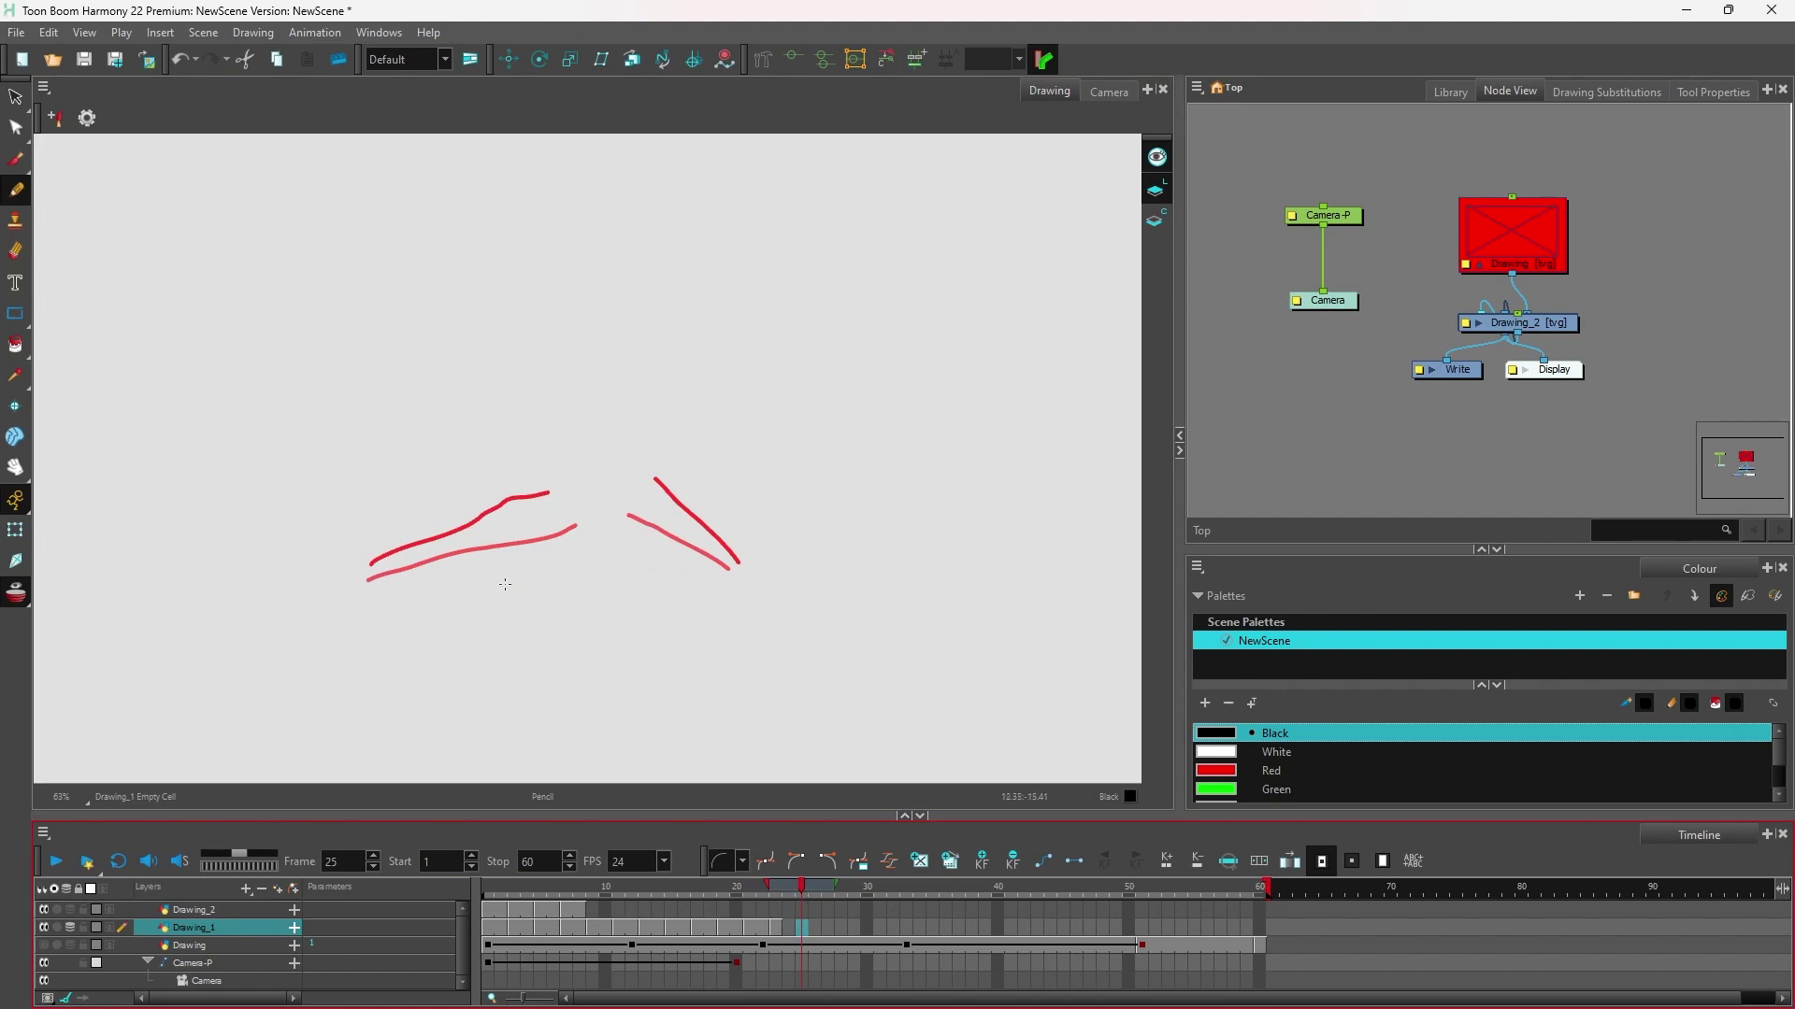
pyautogui.moveTo(361, 533)
pyautogui.mouseDown()
pyautogui.moveTo(407, 499)
pyautogui.moveTo(493, 460)
pyautogui.mouseUp()
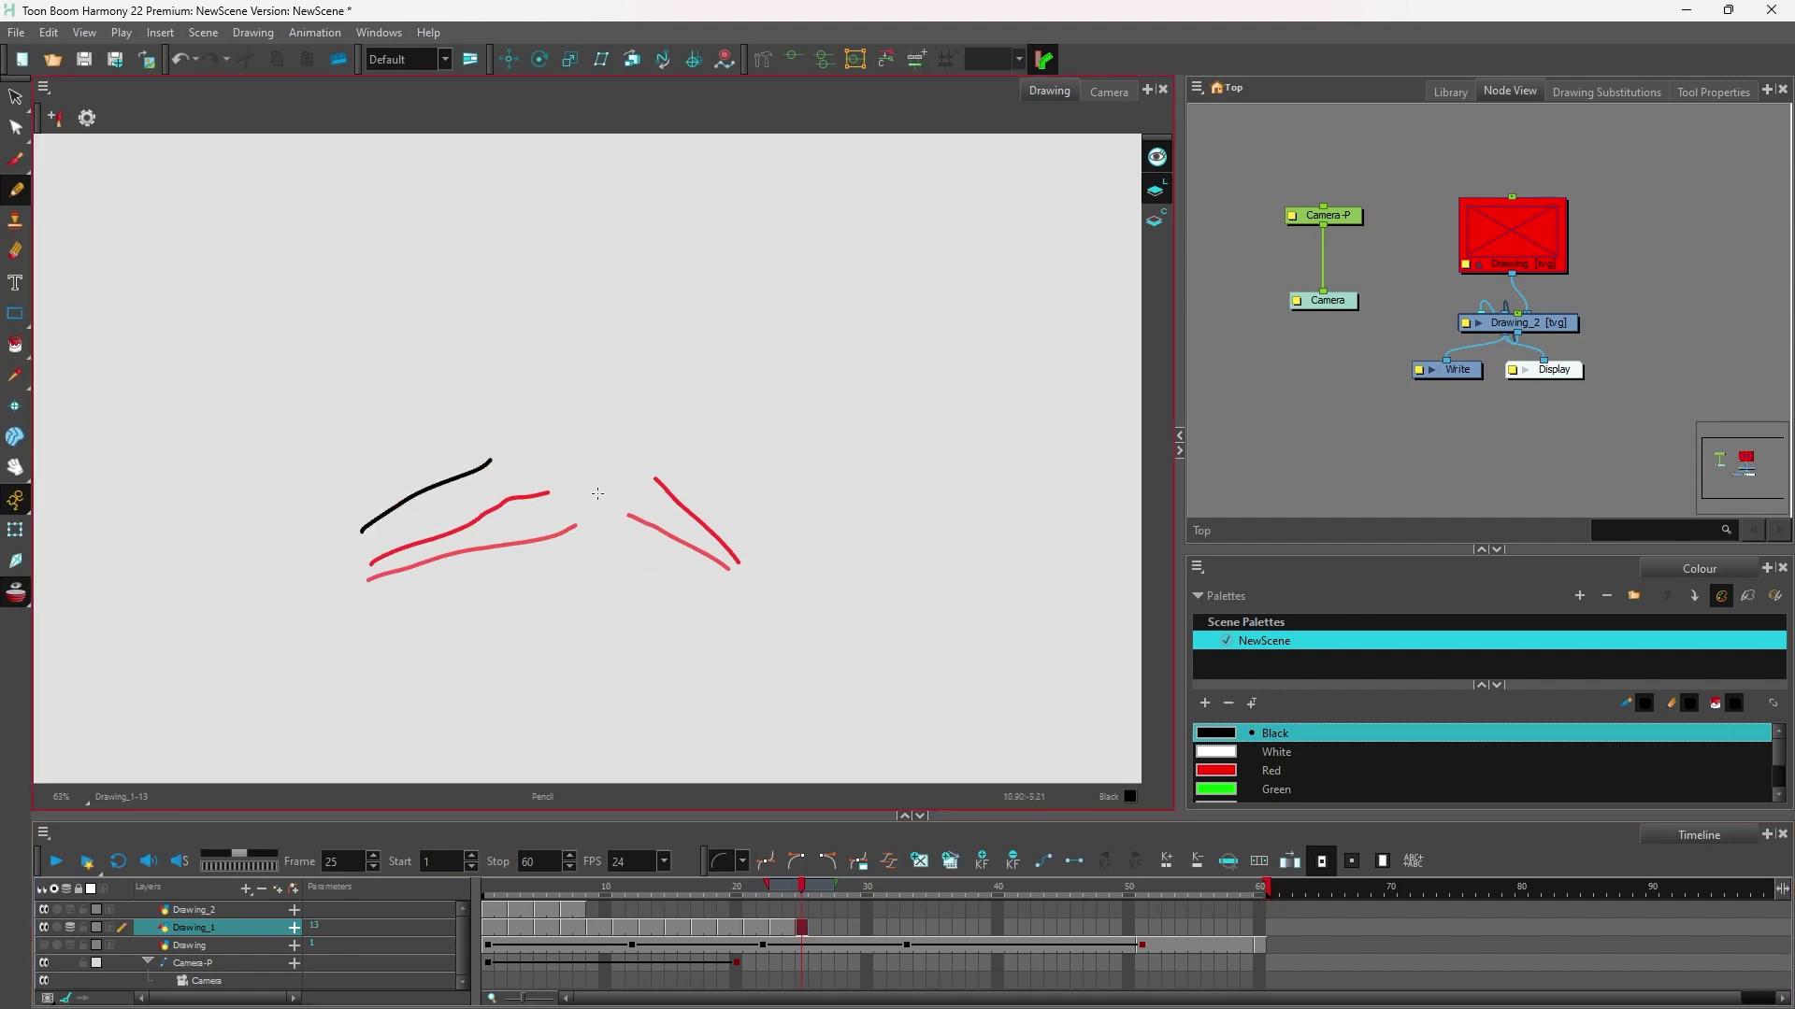
pyautogui.moveTo(705, 467); pyautogui.dragTo(766, 557)
pyautogui.press('.')
pyautogui.press('.')
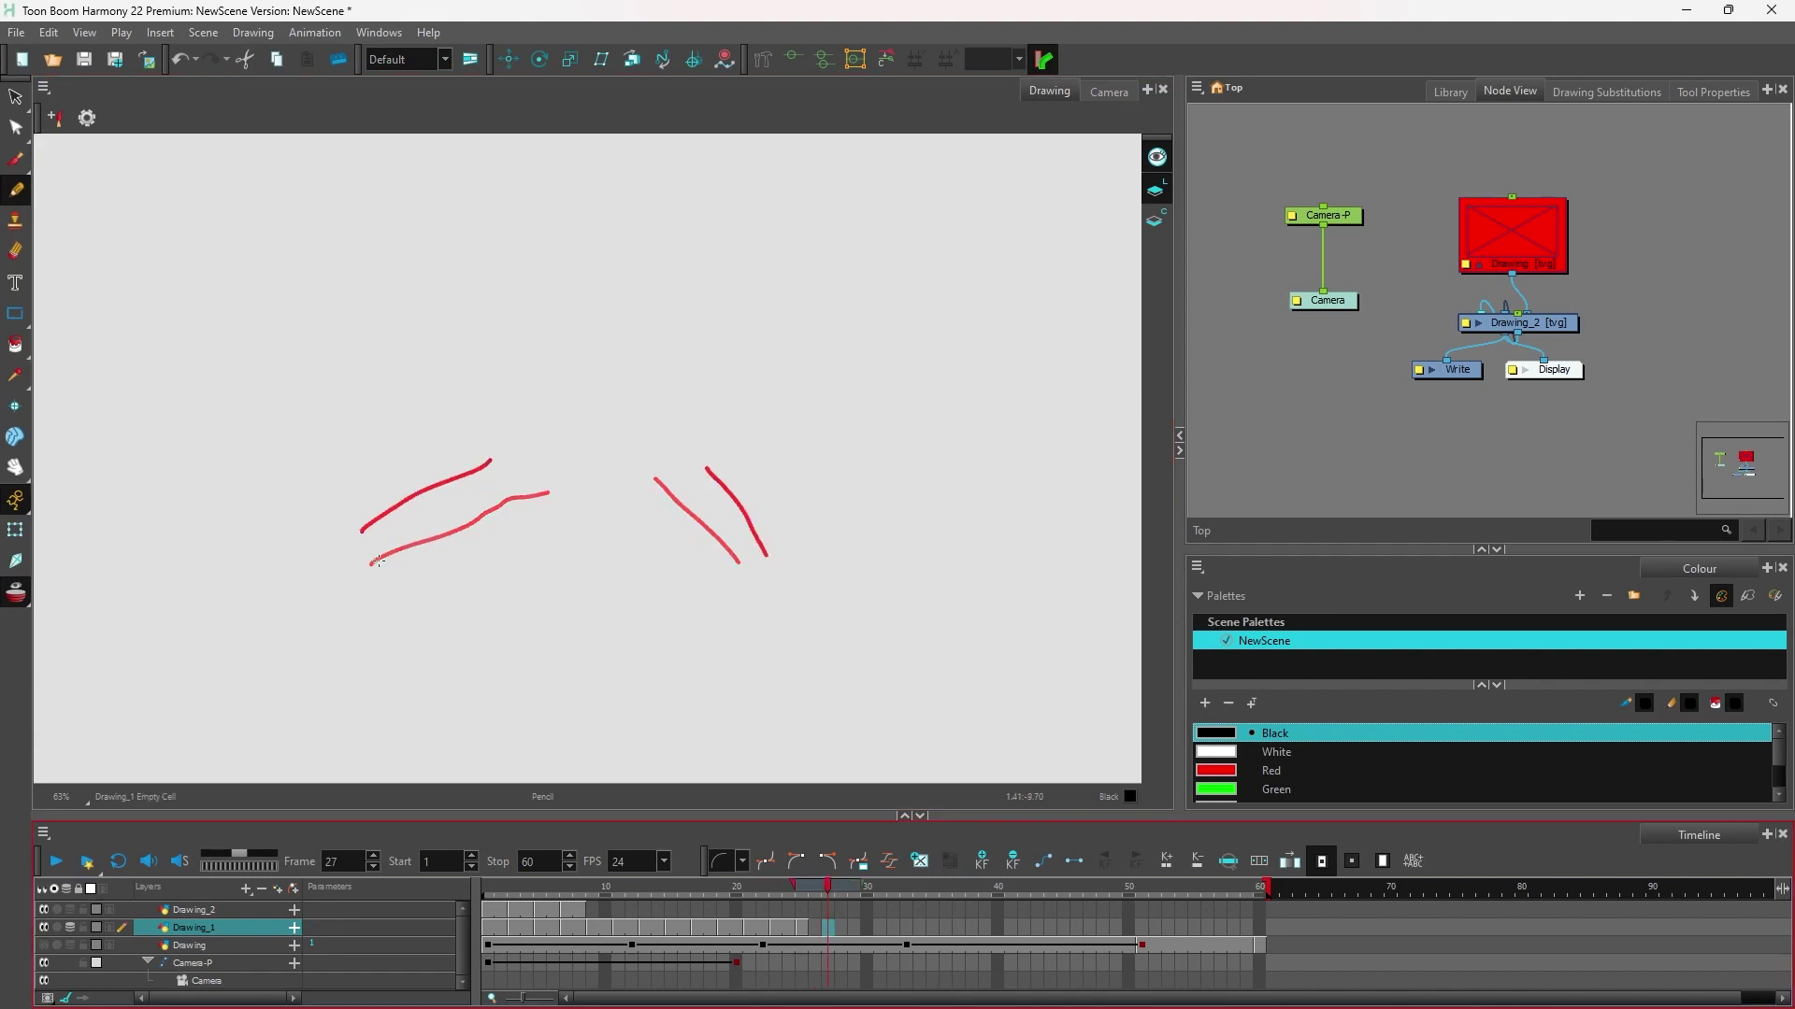
pyautogui.moveTo(349, 513); pyautogui.dragTo(445, 368)
pyautogui.hotkey('ctrl', 'z')
pyautogui.moveTo(362, 511); pyautogui.dragTo(417, 319)
pyautogui.hotkey('ctrl', 'z')
# Draw a steep left stroke on frame 27 and a nearly upright right stroke on frame 29.
pyautogui.moveTo(362, 513); pyautogui.dragTo(396, 377)
pyautogui.press('.')
pyautogui.press('.')
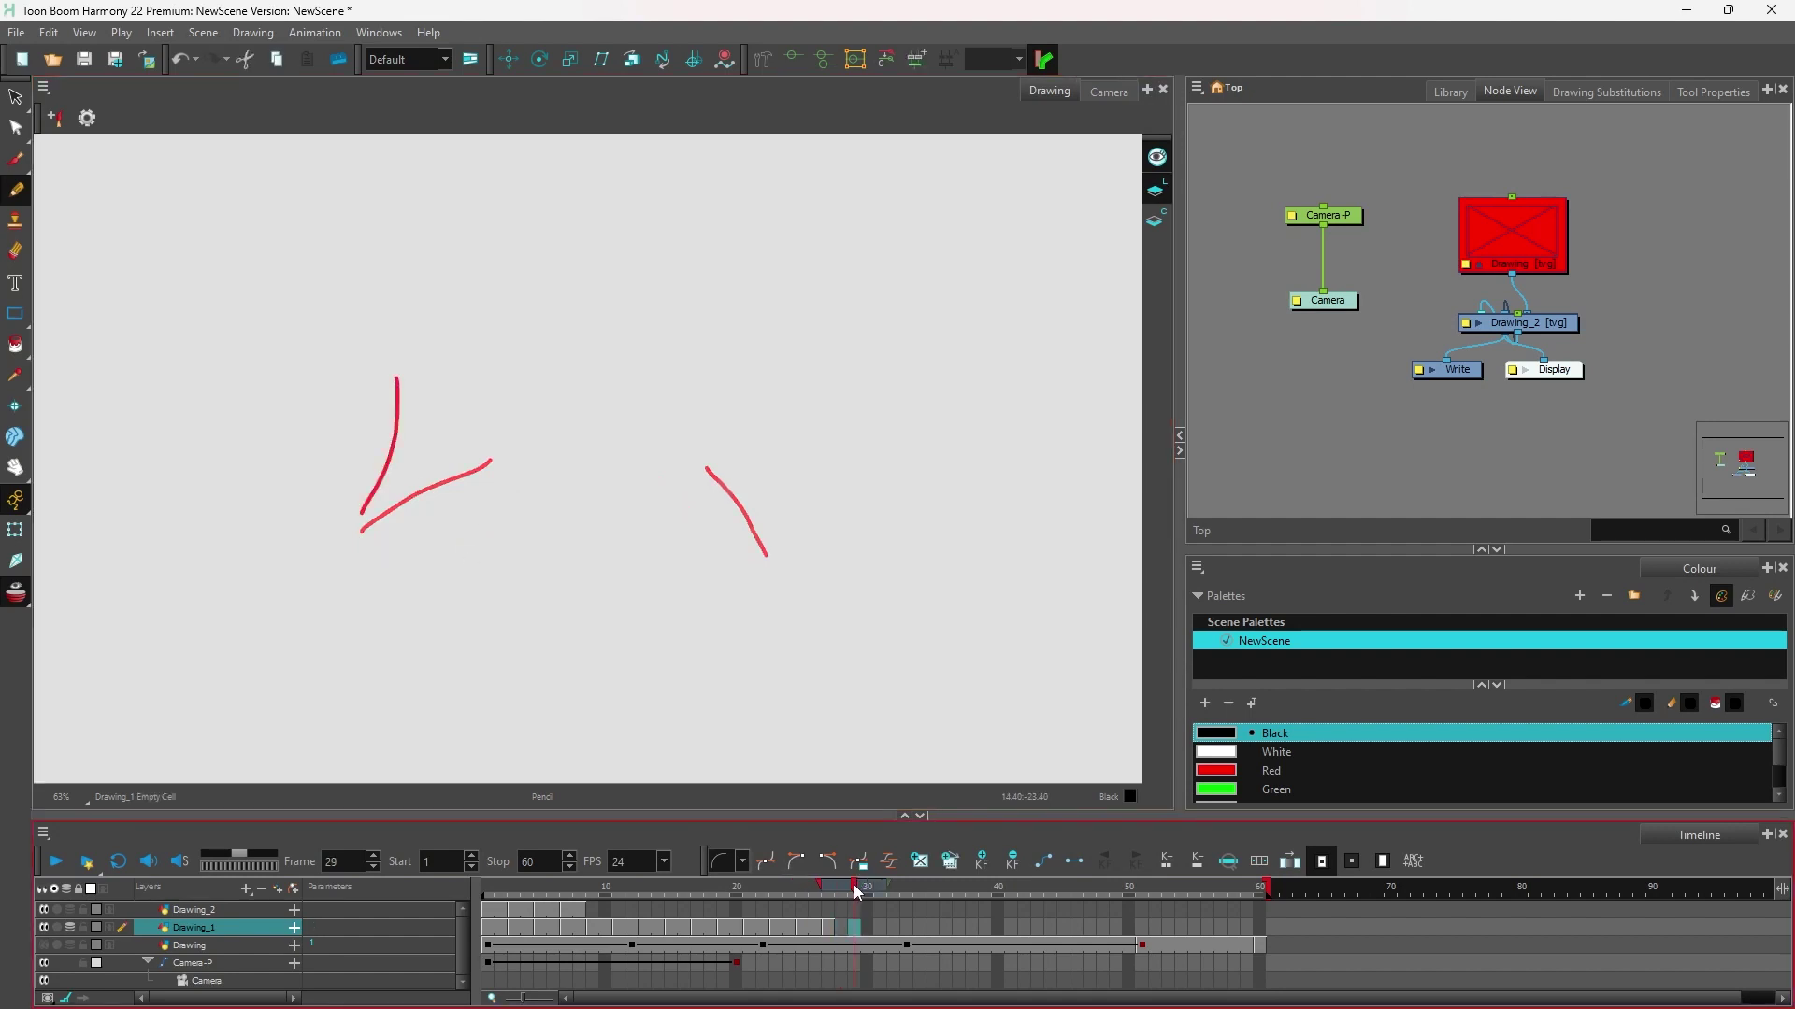
pyautogui.moveTo(785, 546); pyautogui.dragTo(786, 429)
# Go back to frame 27 and draw its missing right stroke between those of frames 25 and 29.
pyautogui.press(',')
pyautogui.press(',')
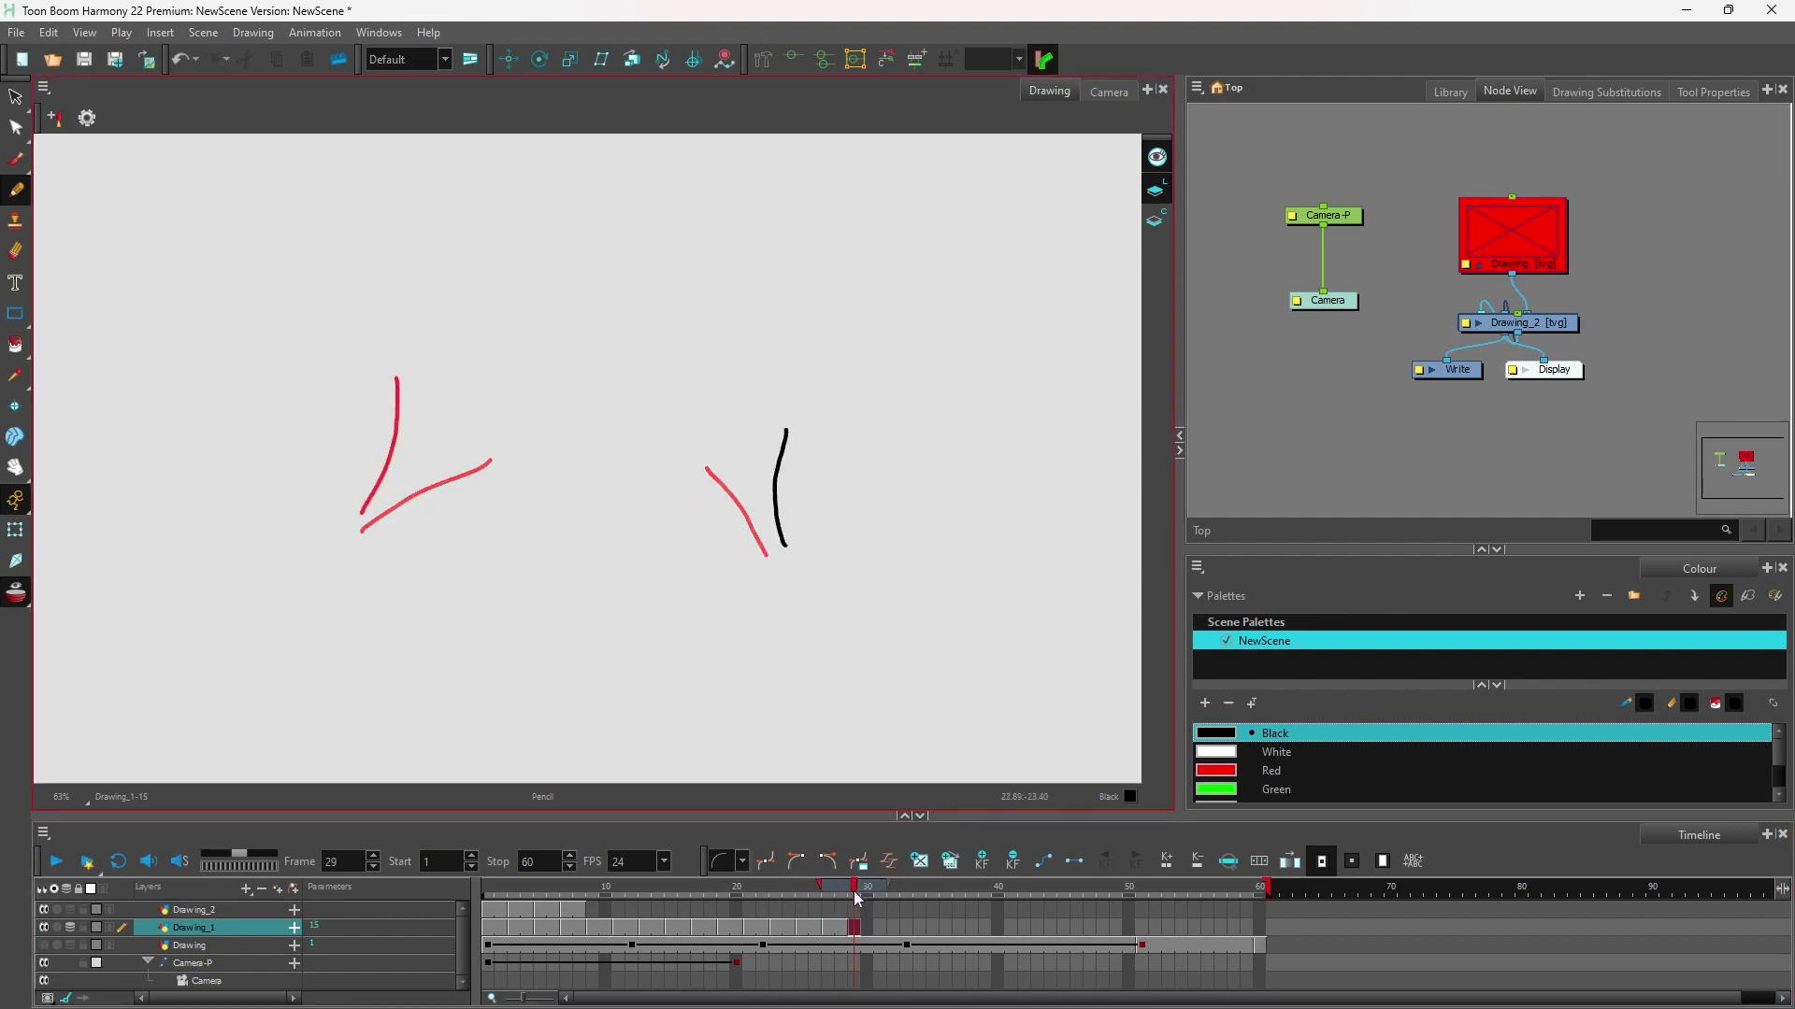
pyautogui.moveTo(777, 547); pyautogui.dragTo(758, 439)
pyautogui.hotkey('ctrl', 'z')
pyautogui.moveTo(772, 545); pyautogui.dragTo(756, 453)
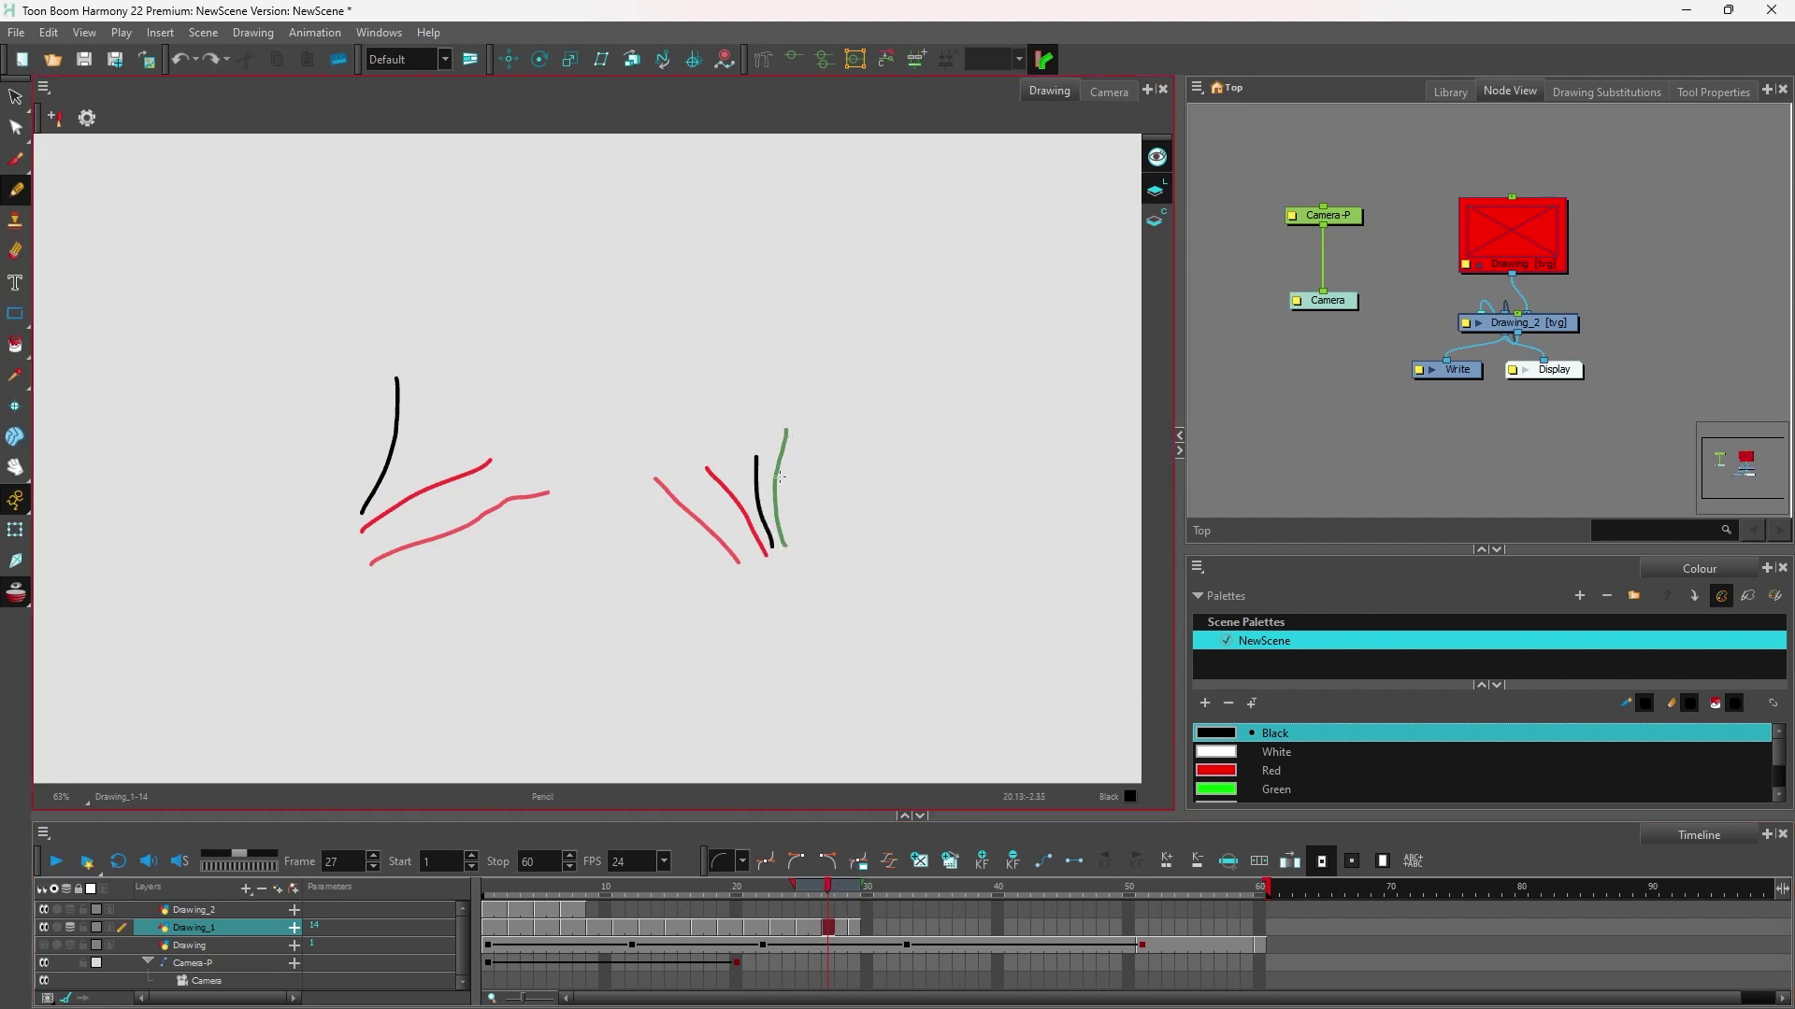
# Draw a left and a right stroke on frames 31 and 33, tilting both further outward on each frame.
pyautogui.moveTo(827, 885)
pyautogui.mouseDown()
pyautogui.moveTo(711, 884)
pyautogui.moveTo(888, 892)
pyautogui.mouseUp()
pyautogui.moveTo(803, 542); pyautogui.dragTo(858, 420)
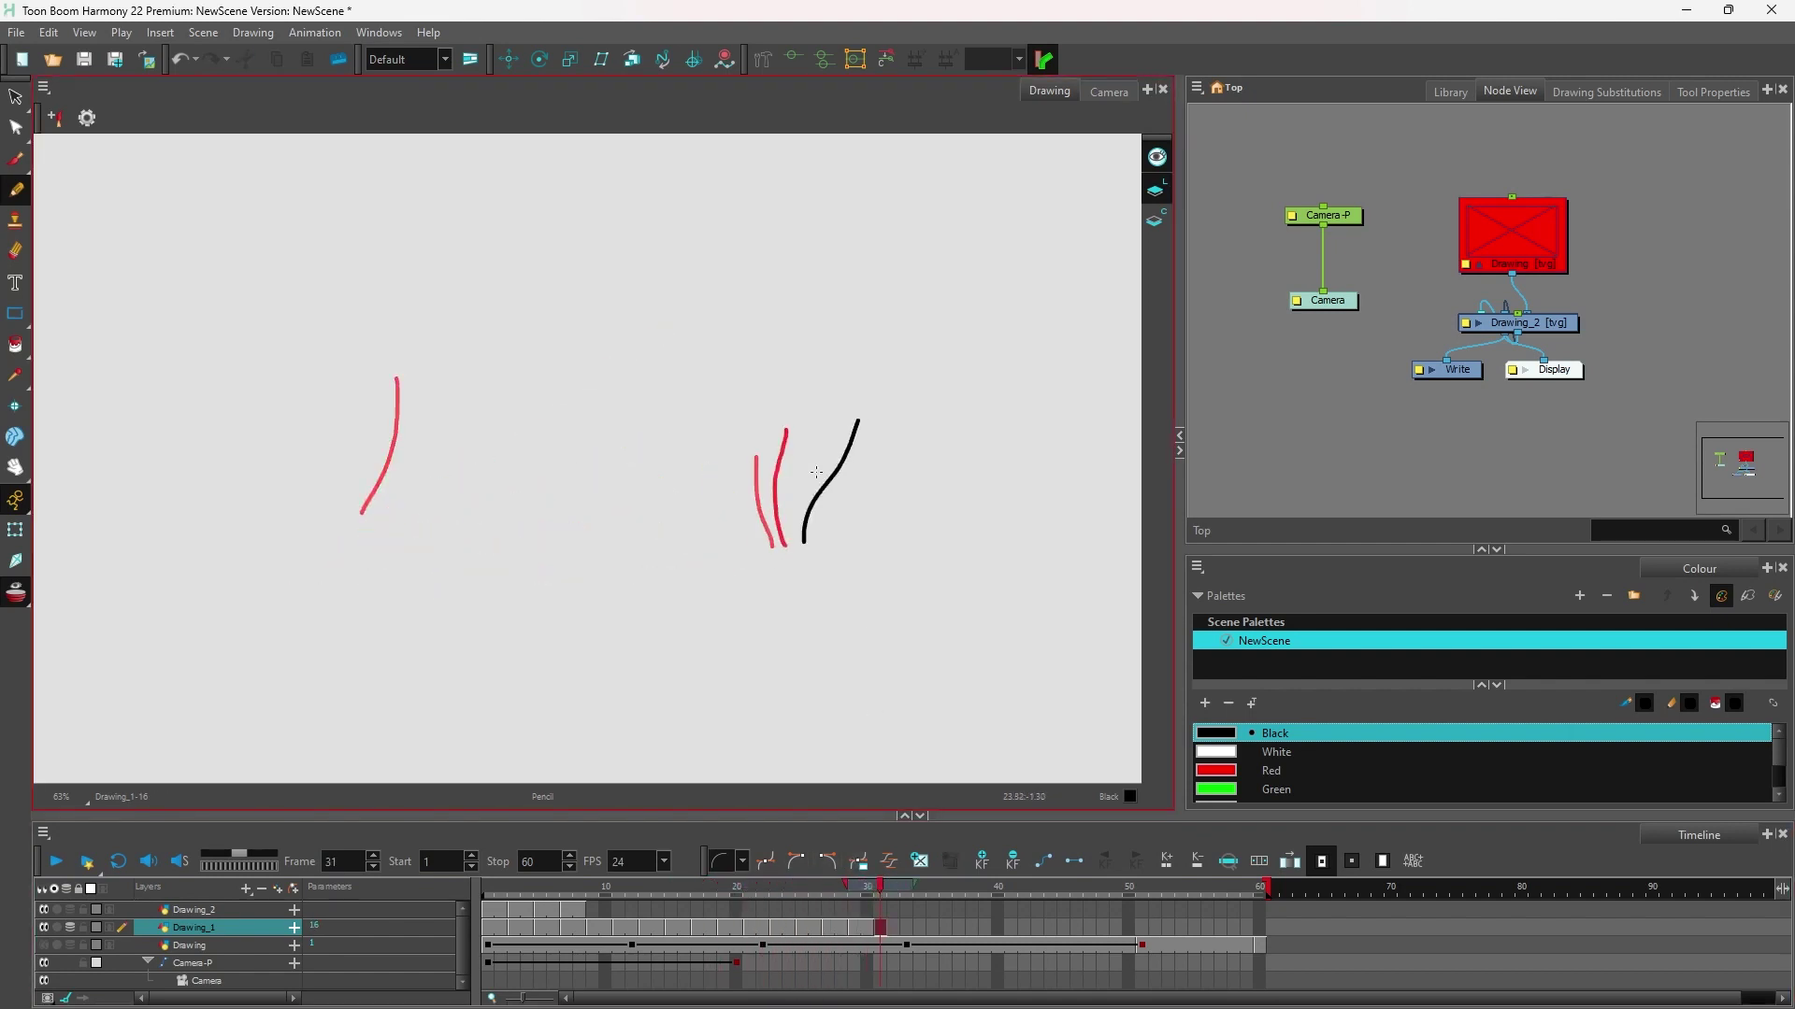
pyautogui.moveTo(354, 509); pyautogui.dragTo(338, 346)
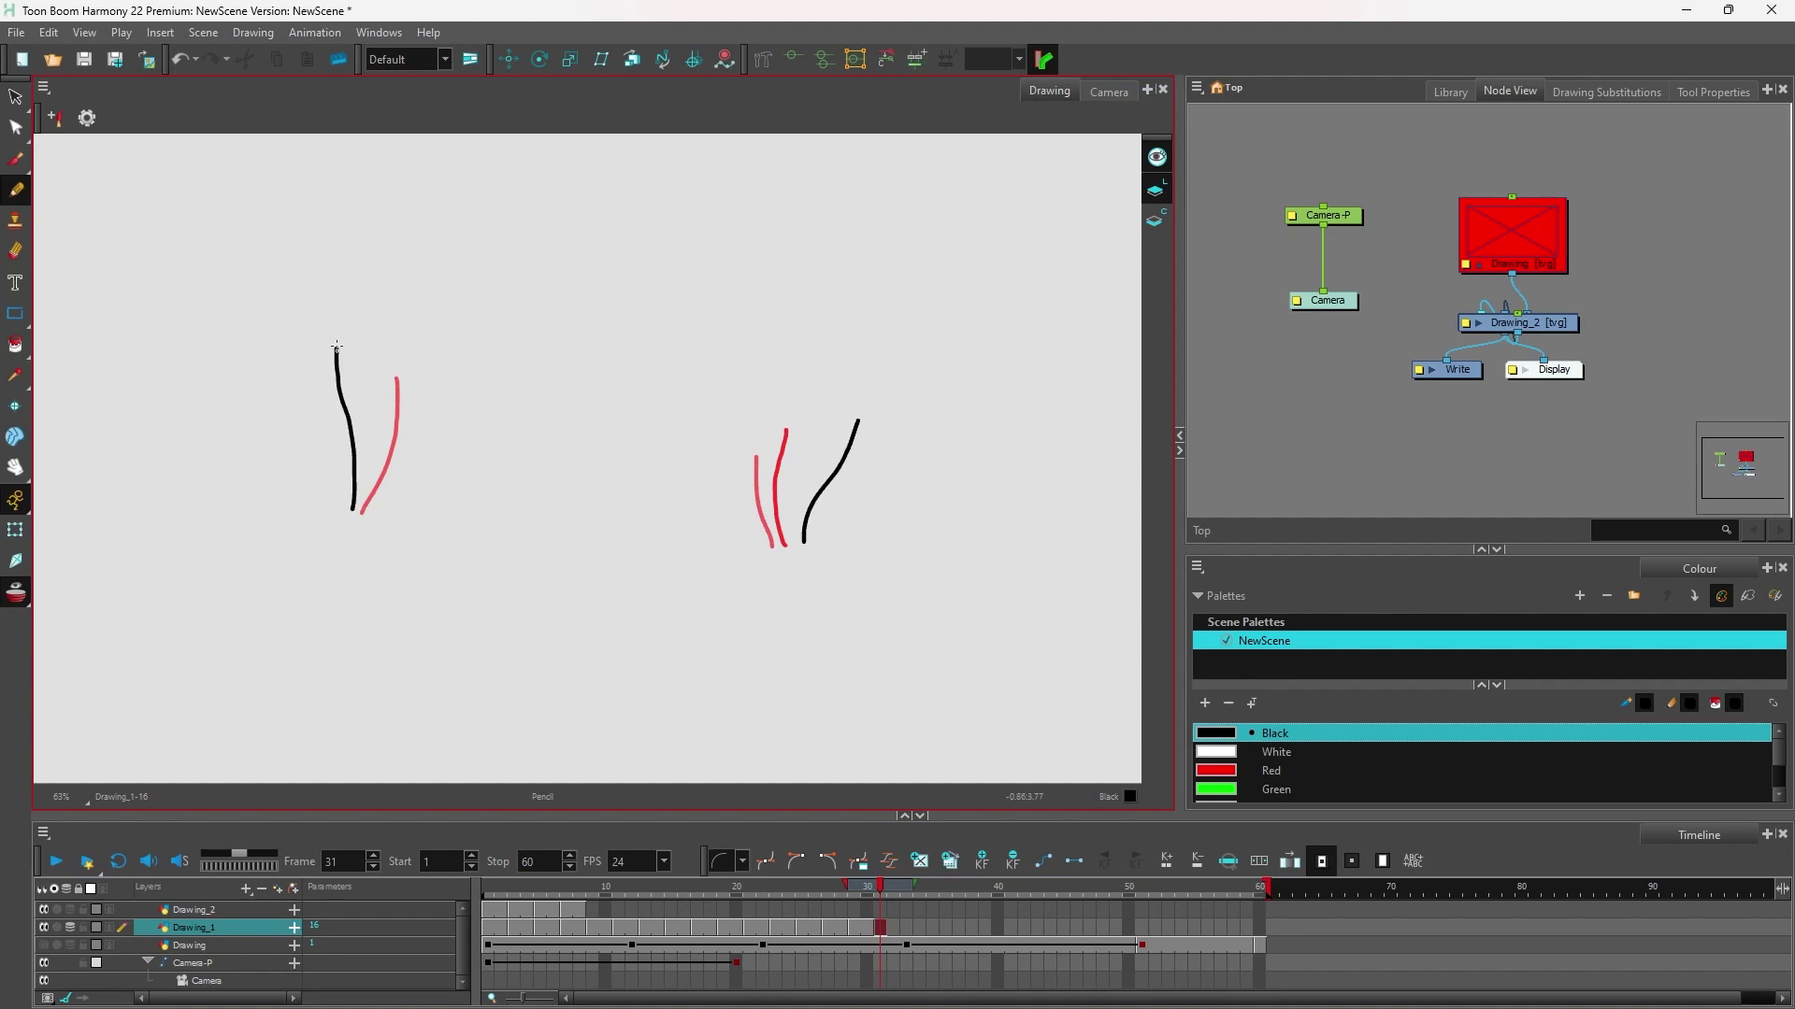
pyautogui.moveTo(888, 892); pyautogui.dragTo(906, 890)
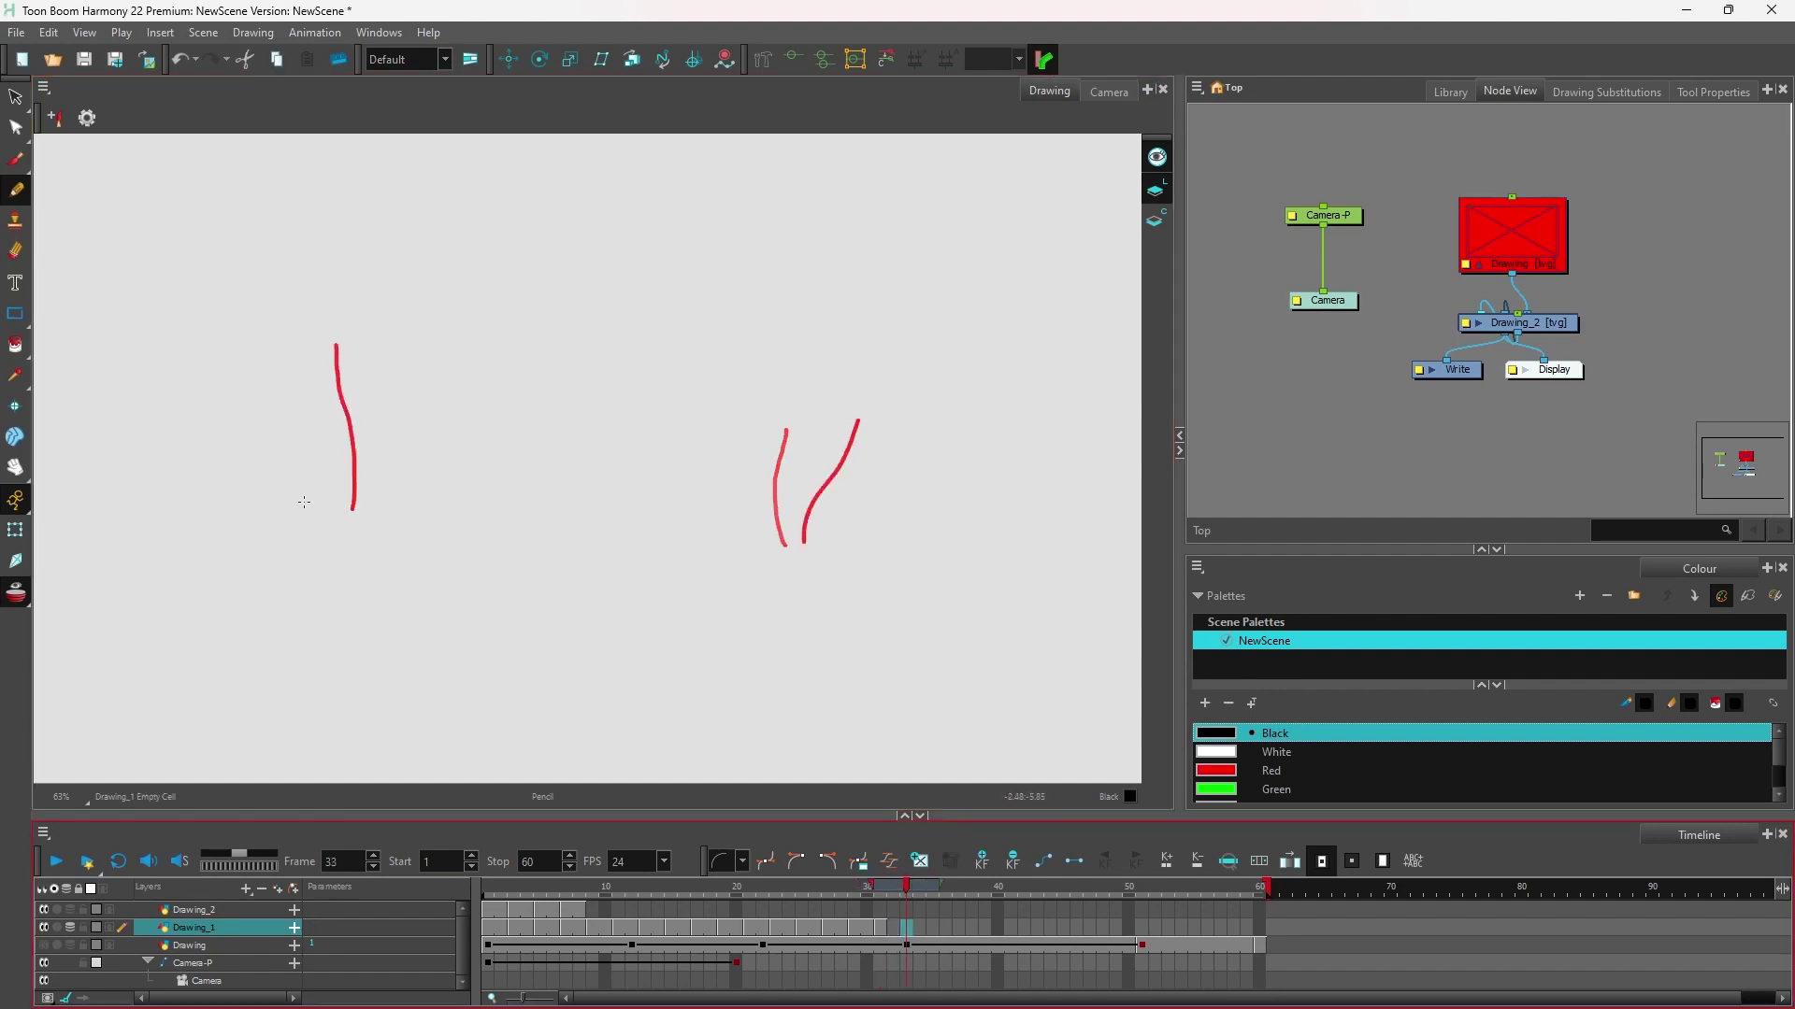
pyautogui.moveTo(332, 509); pyautogui.dragTo(272, 356)
pyautogui.moveTo(823, 549); pyautogui.dragTo(915, 438)
# Draw the stroke pair on frames 35 and 37, spreading both strokes further apart and lower each time.
pyautogui.moveTo(911, 893); pyautogui.dragTo(931, 893)
pyautogui.moveTo(850, 548); pyautogui.dragTo(972, 464)
pyautogui.moveTo(301, 510); pyautogui.dragTo(199, 381)
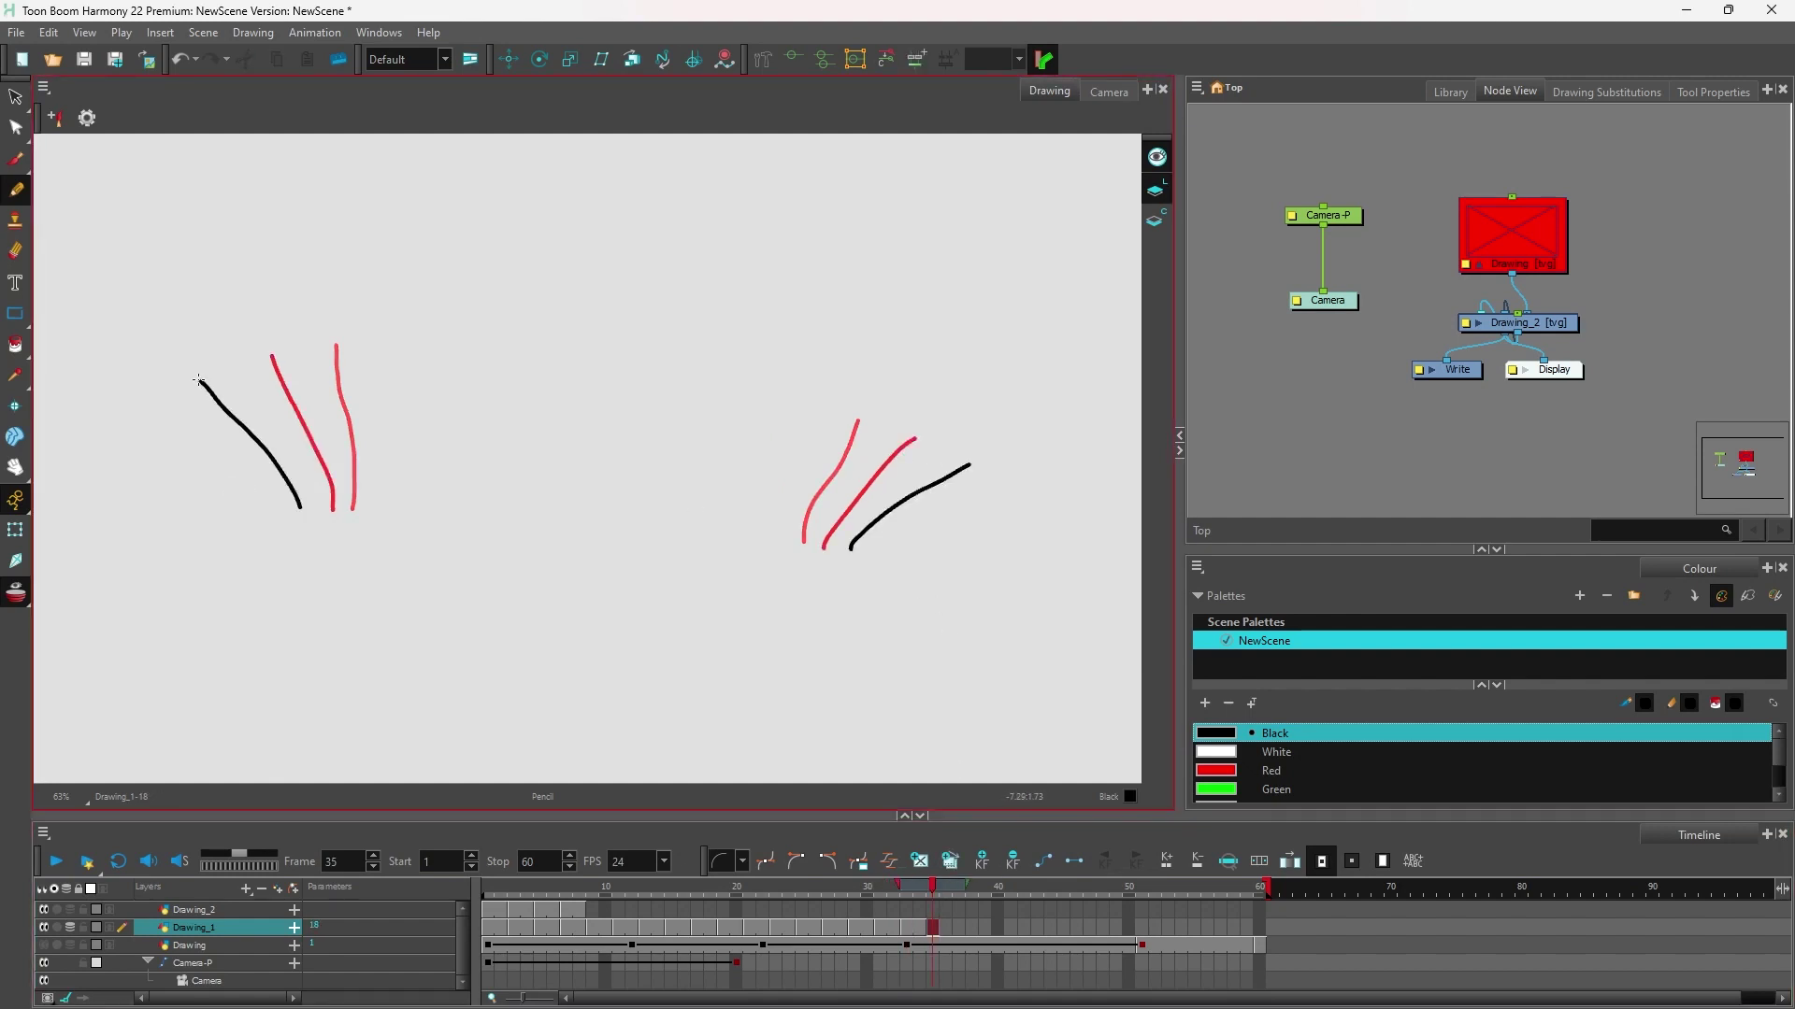
pyautogui.moveTo(944, 893); pyautogui.dragTo(958, 892)
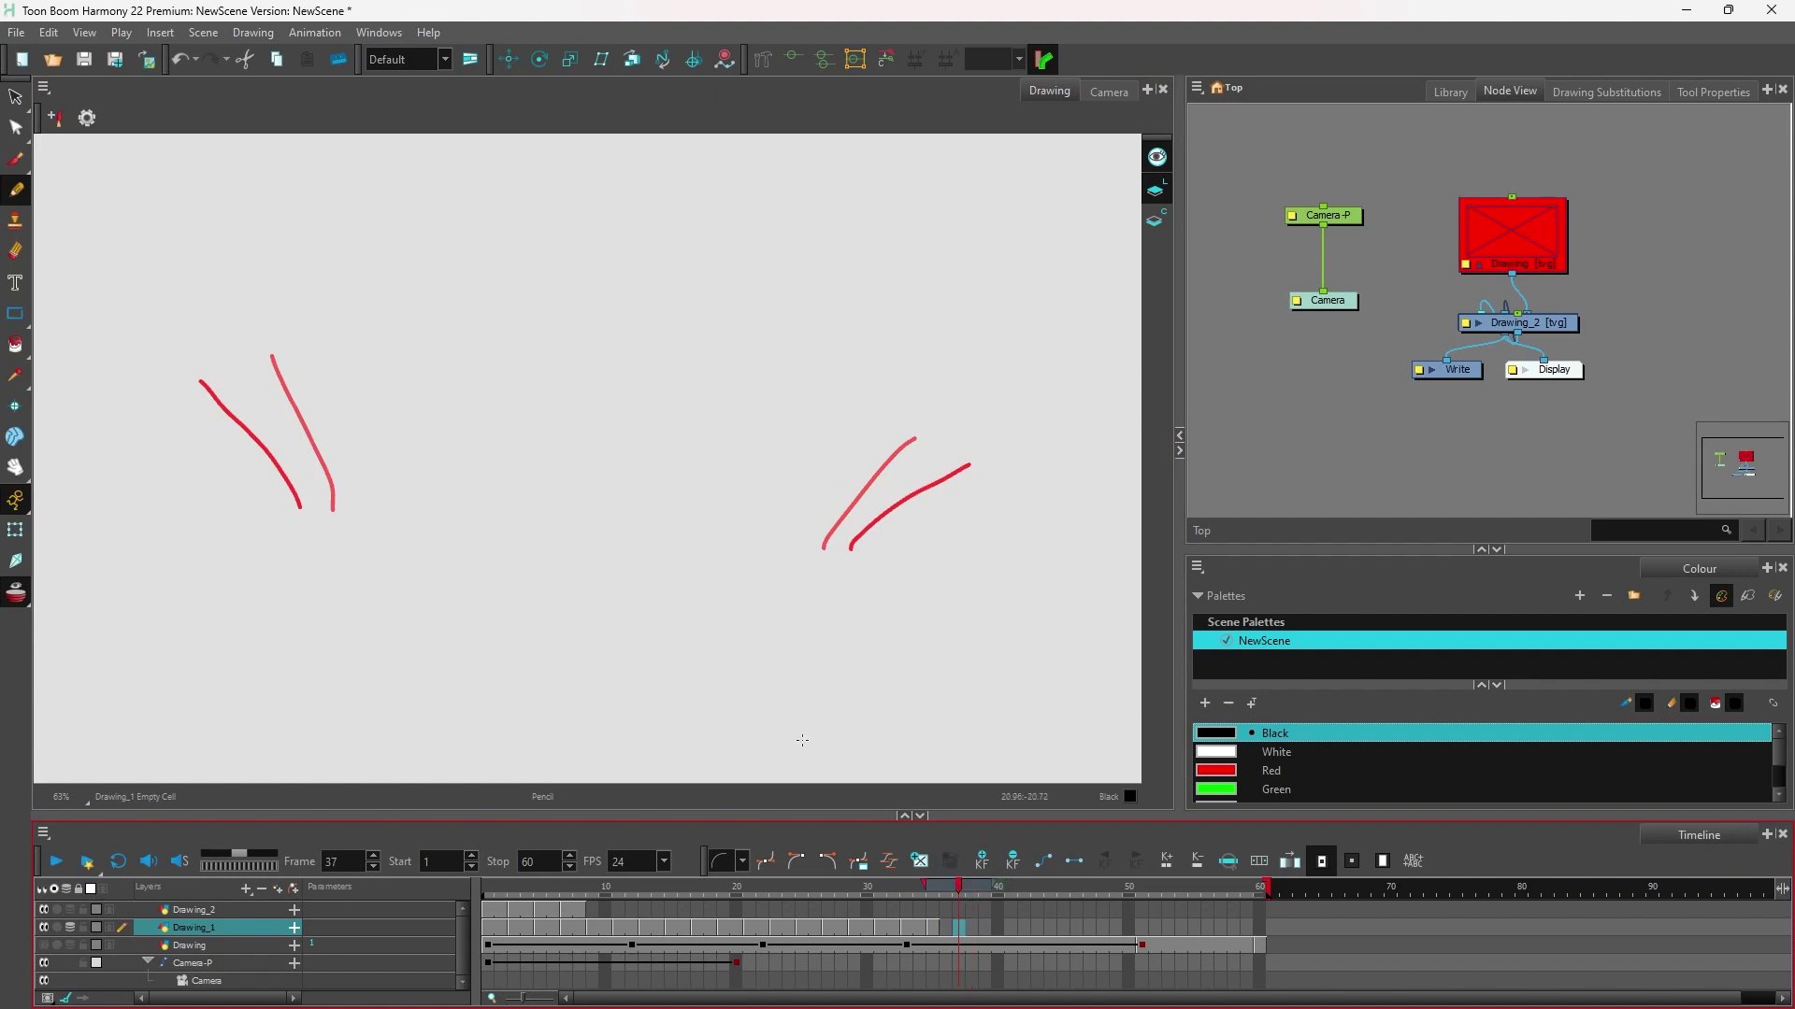
pyautogui.moveTo(285, 528); pyautogui.dragTo(159, 408)
pyautogui.moveTo(872, 556); pyautogui.dragTo(1023, 480)
# Draw the stroke pair on frames 39 and 41, lowering both strokes outward until they lie almost flat.
pyautogui.moveTo(958, 893); pyautogui.dragTo(985, 892)
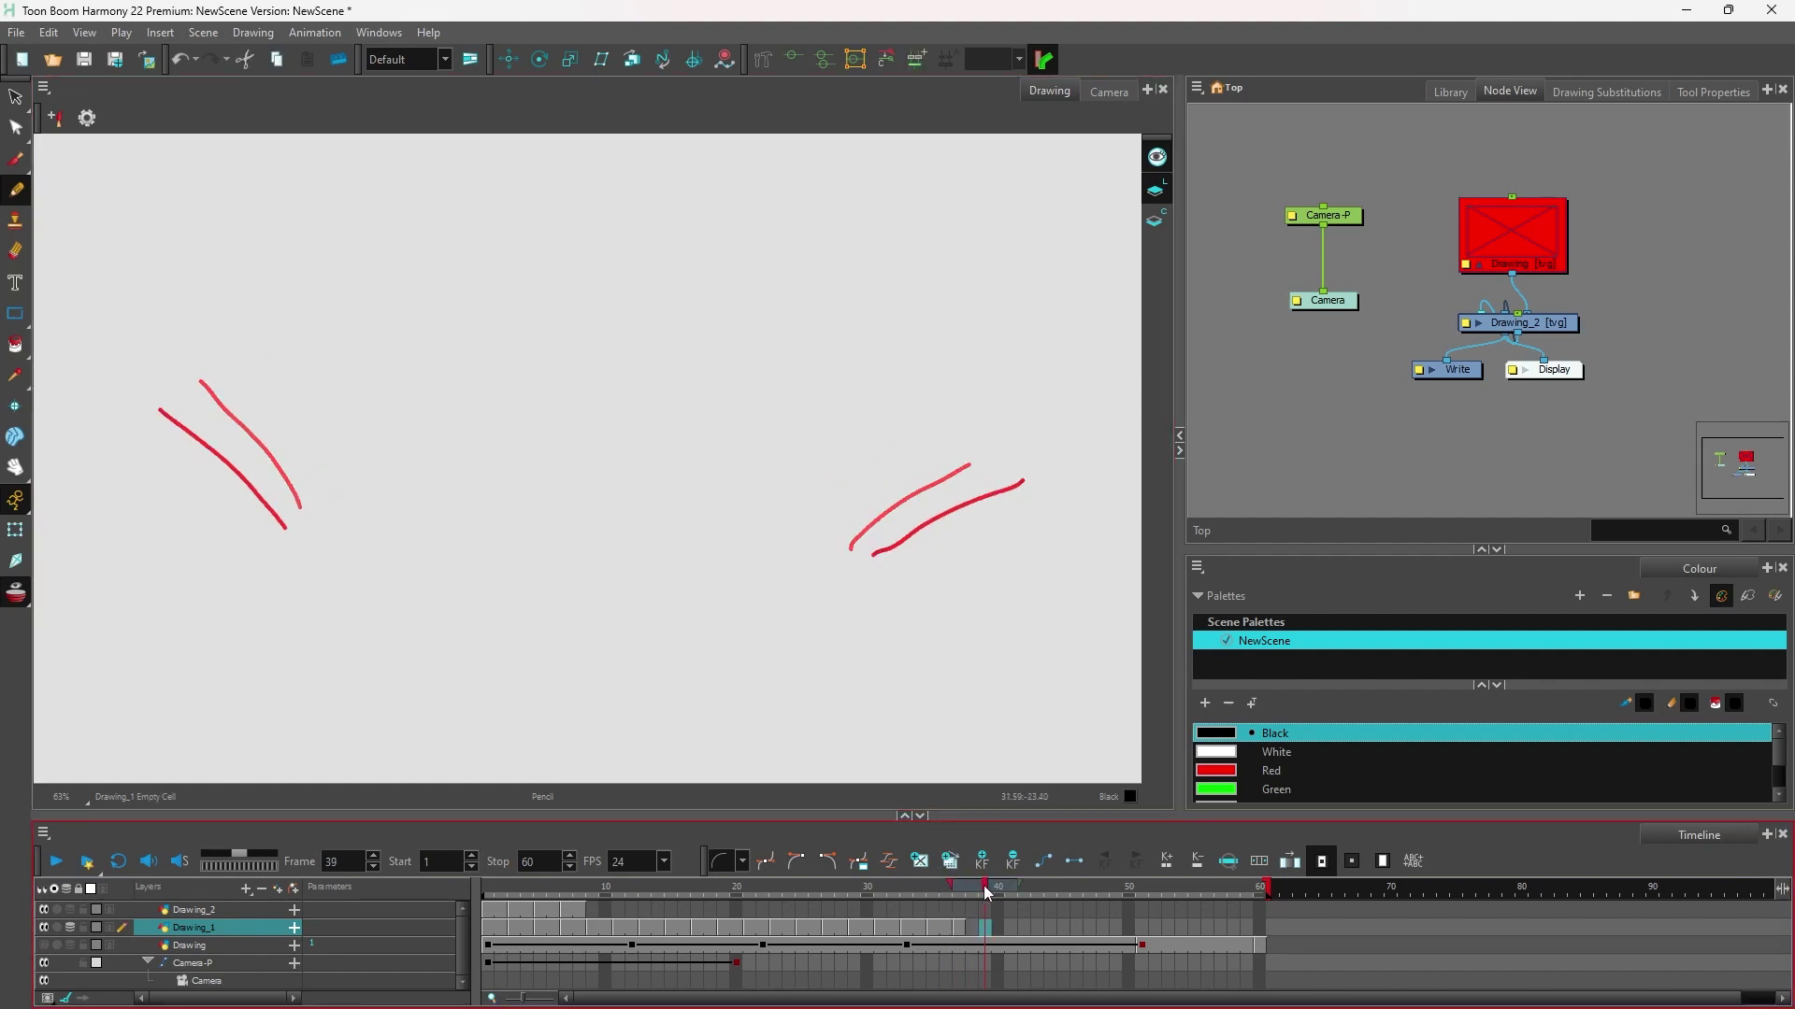
pyautogui.moveTo(892, 570); pyautogui.dragTo(1081, 526)
pyautogui.moveTo(264, 527); pyautogui.dragTo(99, 464)
pyautogui.click(1010, 887)
pyautogui.moveTo(899, 577); pyautogui.dragTo(1115, 569)
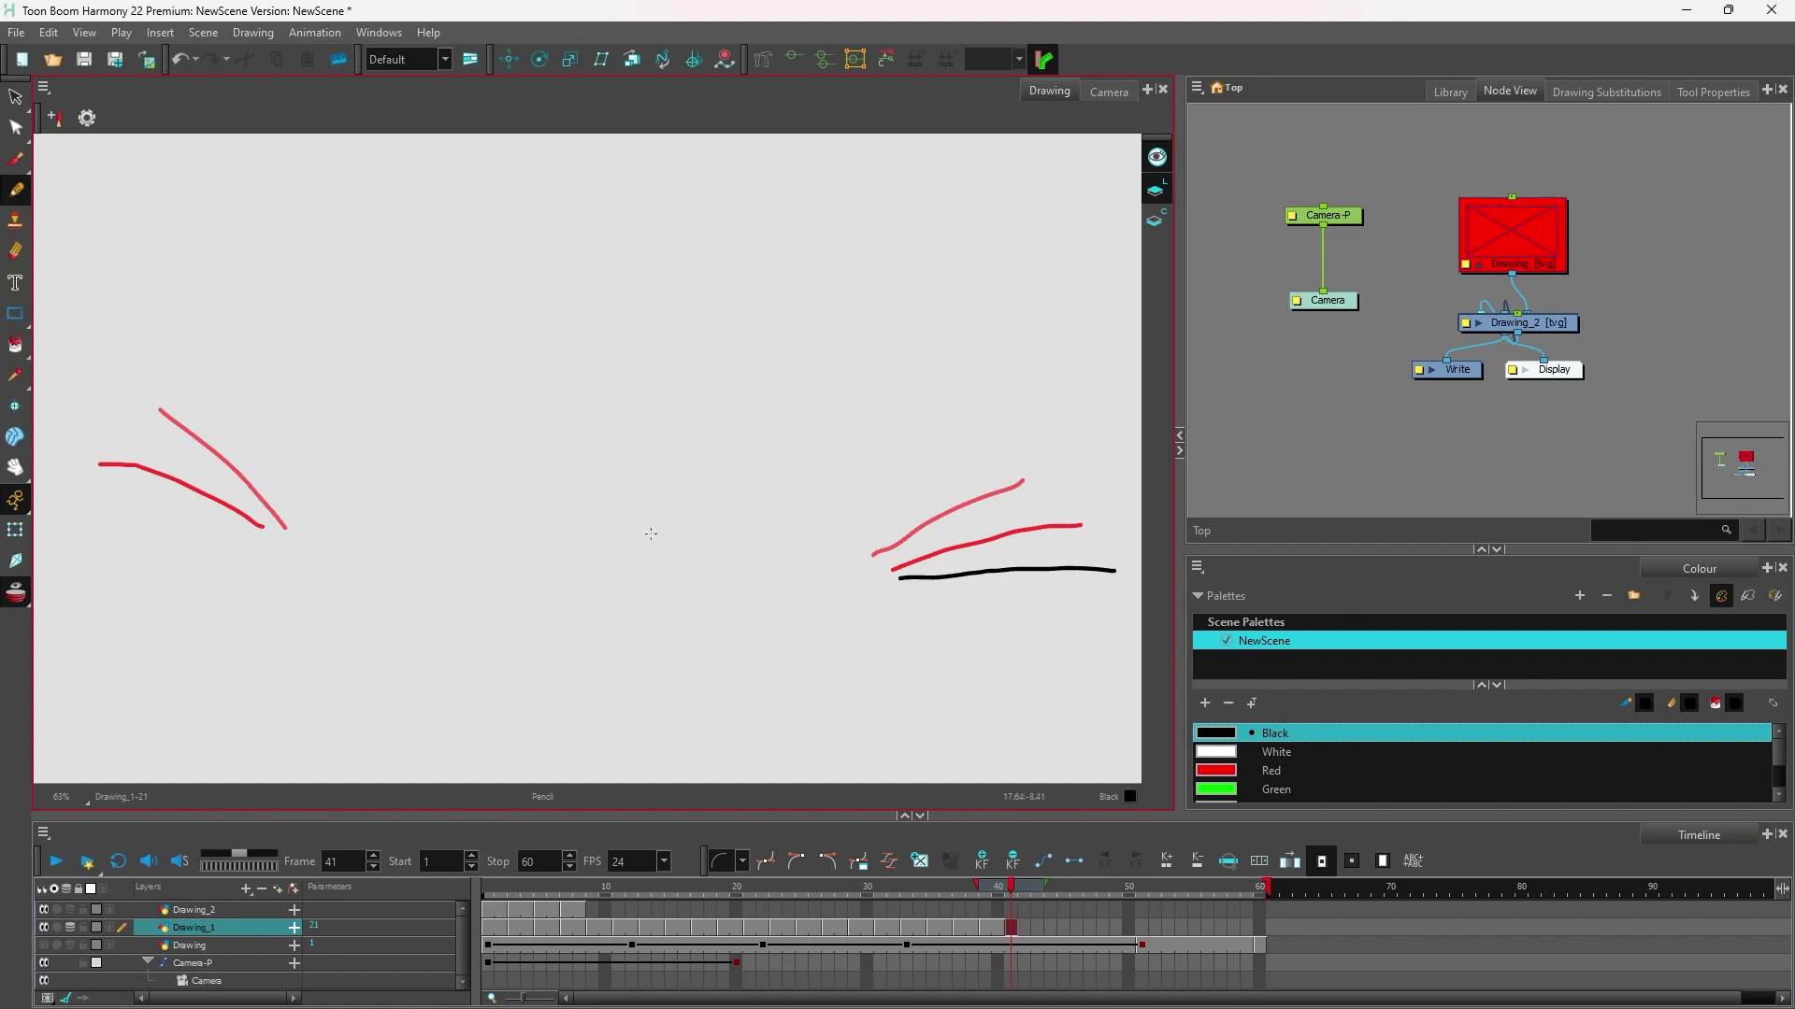
pyautogui.moveTo(240, 543); pyautogui.dragTo(71, 537)
# Return to frame 1 and enable the Drawing layer.
pyautogui.press('1')
pyautogui.moveTo(462, 622); pyautogui.dragTo(601, 621)
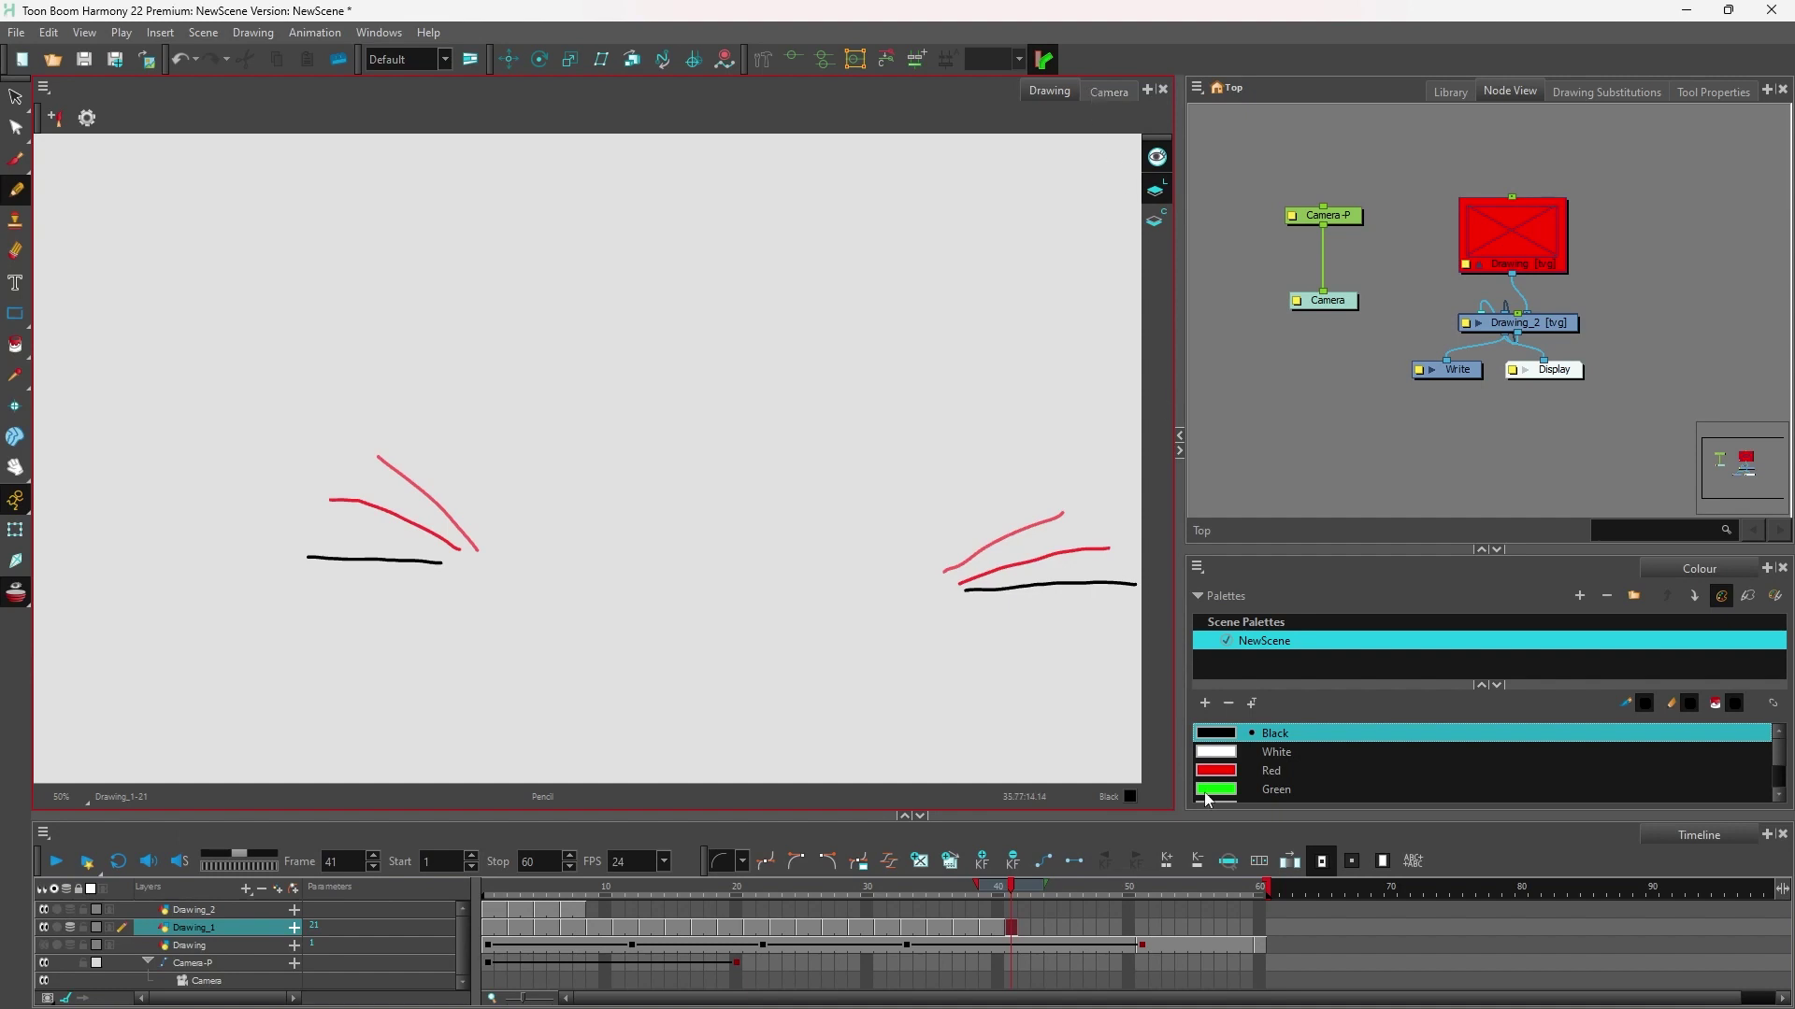
pyautogui.moveTo(1009, 903); pyautogui.dragTo(488, 903)
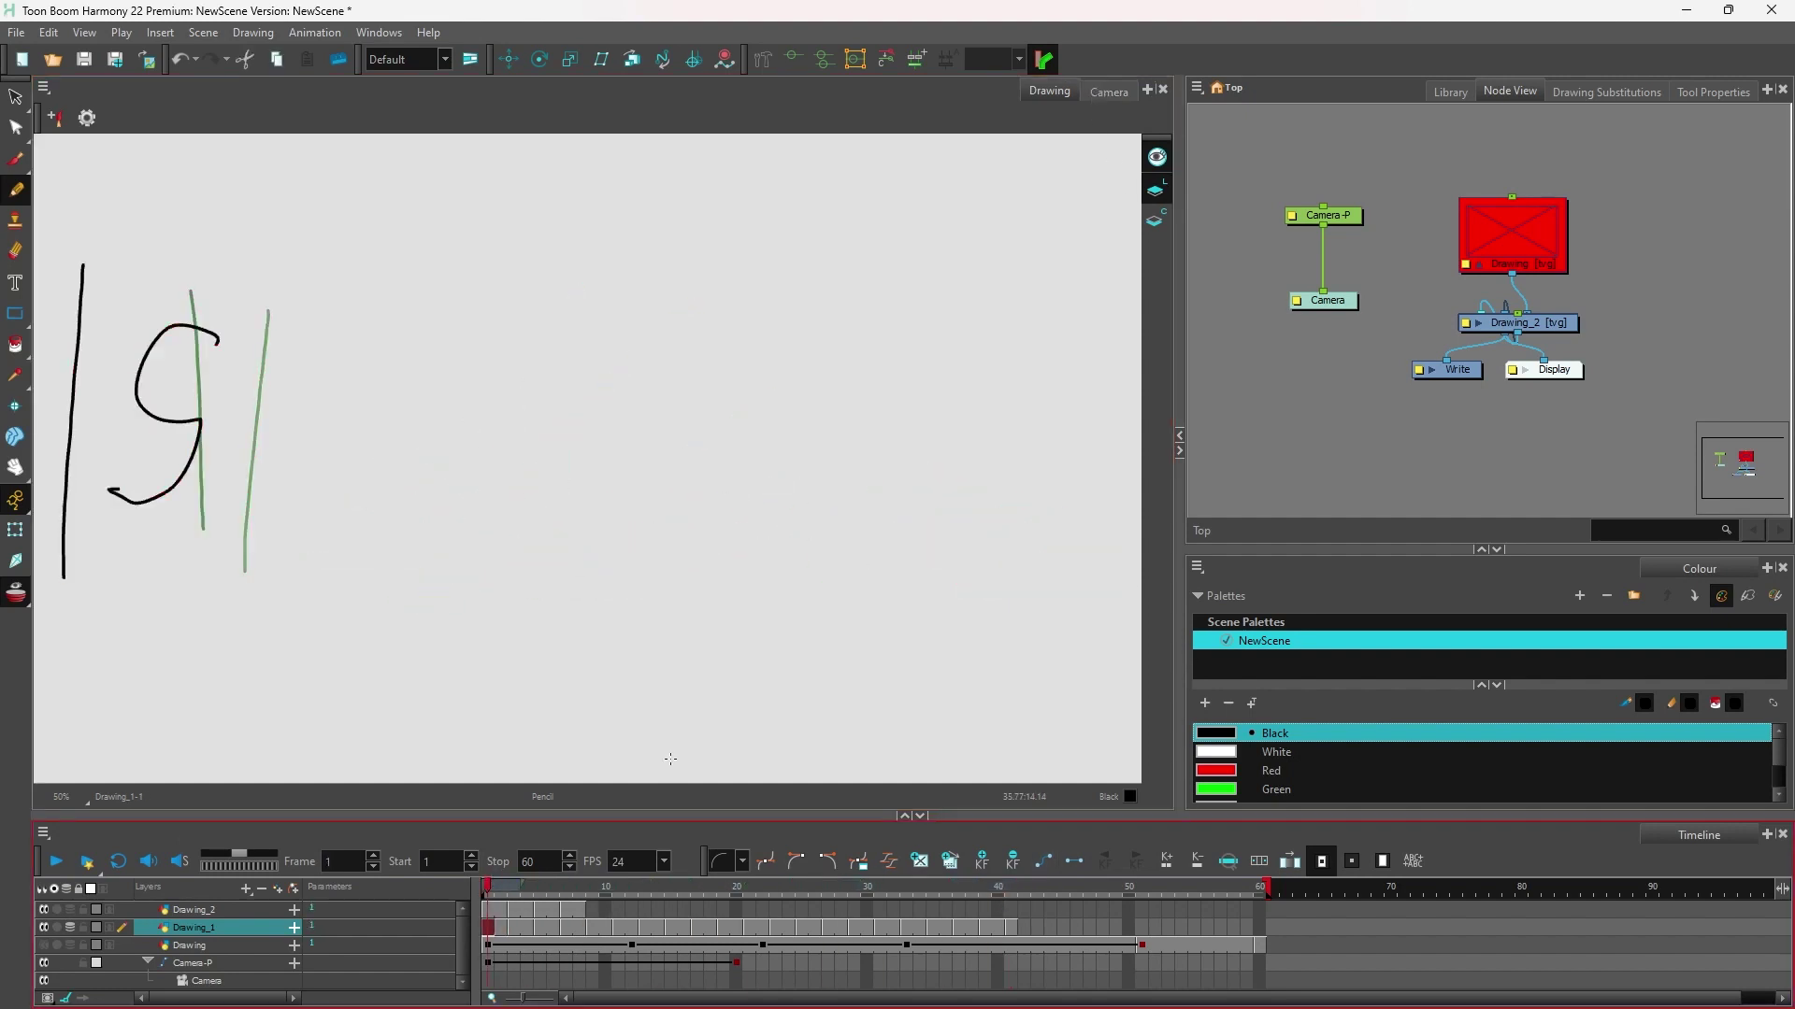
pyautogui.click(43, 946)
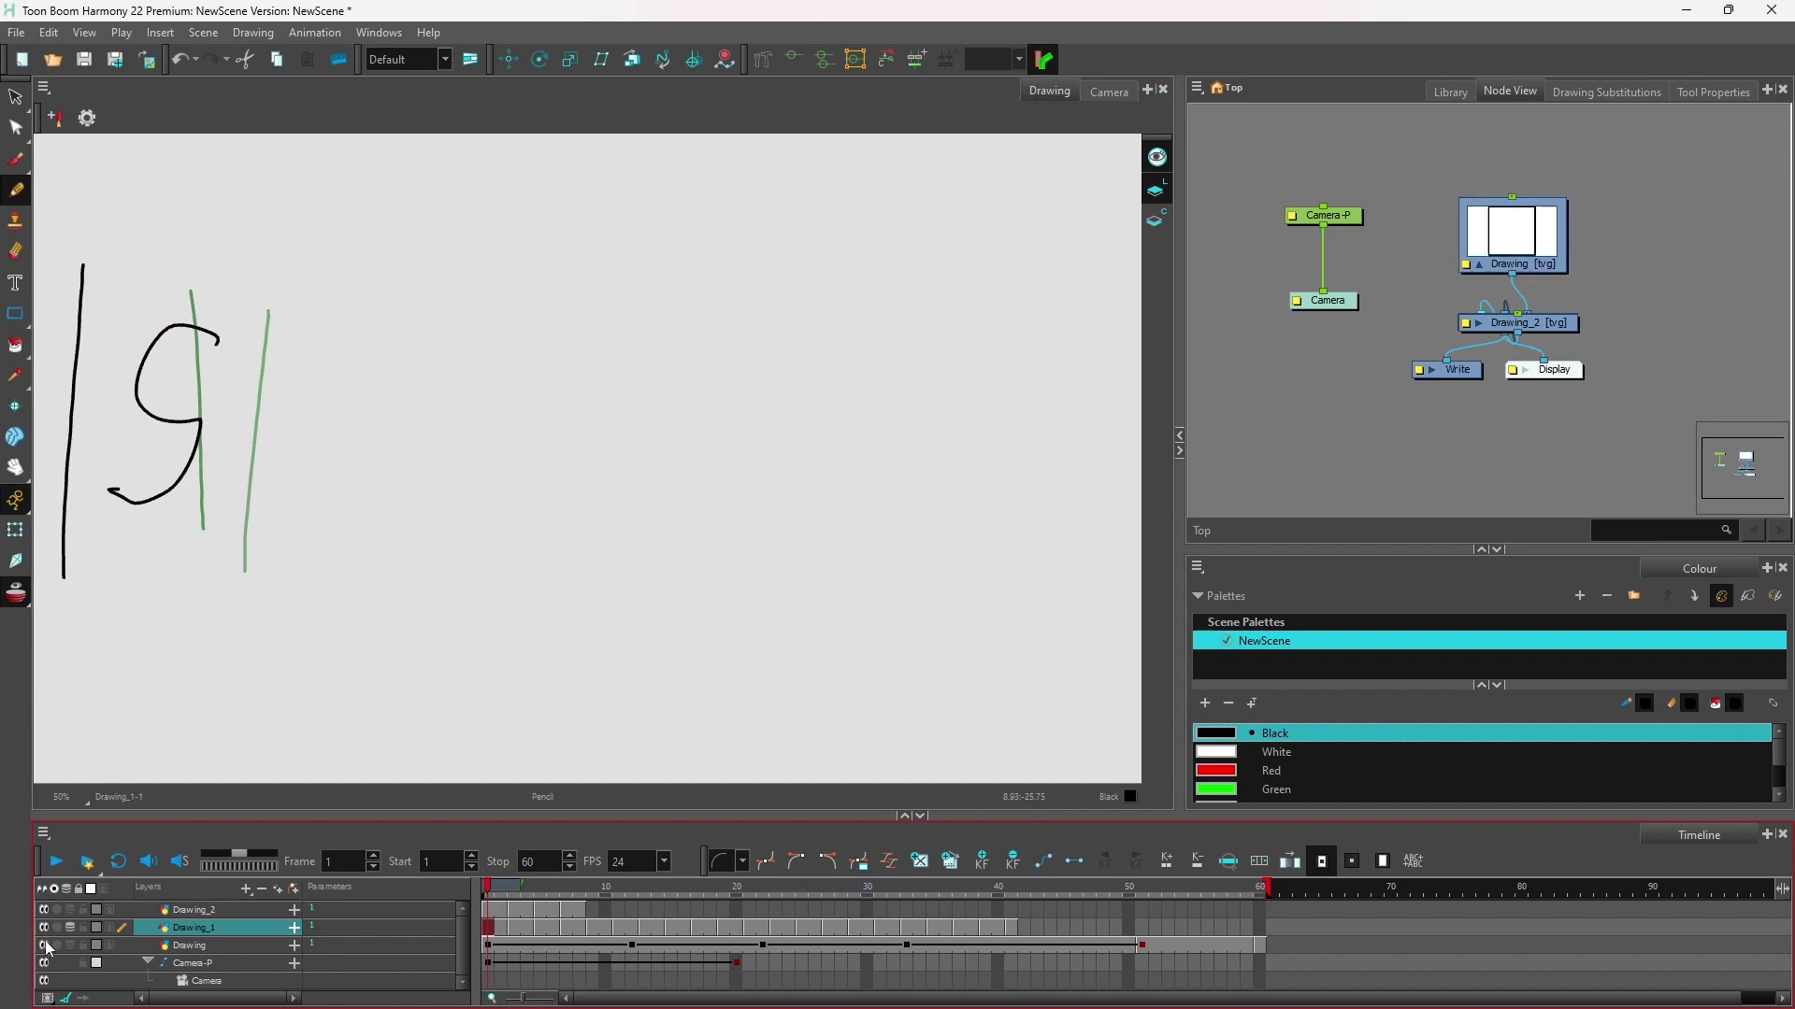
# Disable the Drawing and Drawing_2 layers and shorten the scene so it stops at frame 42.
pyautogui.click(43, 946)
pyautogui.click(43, 910)
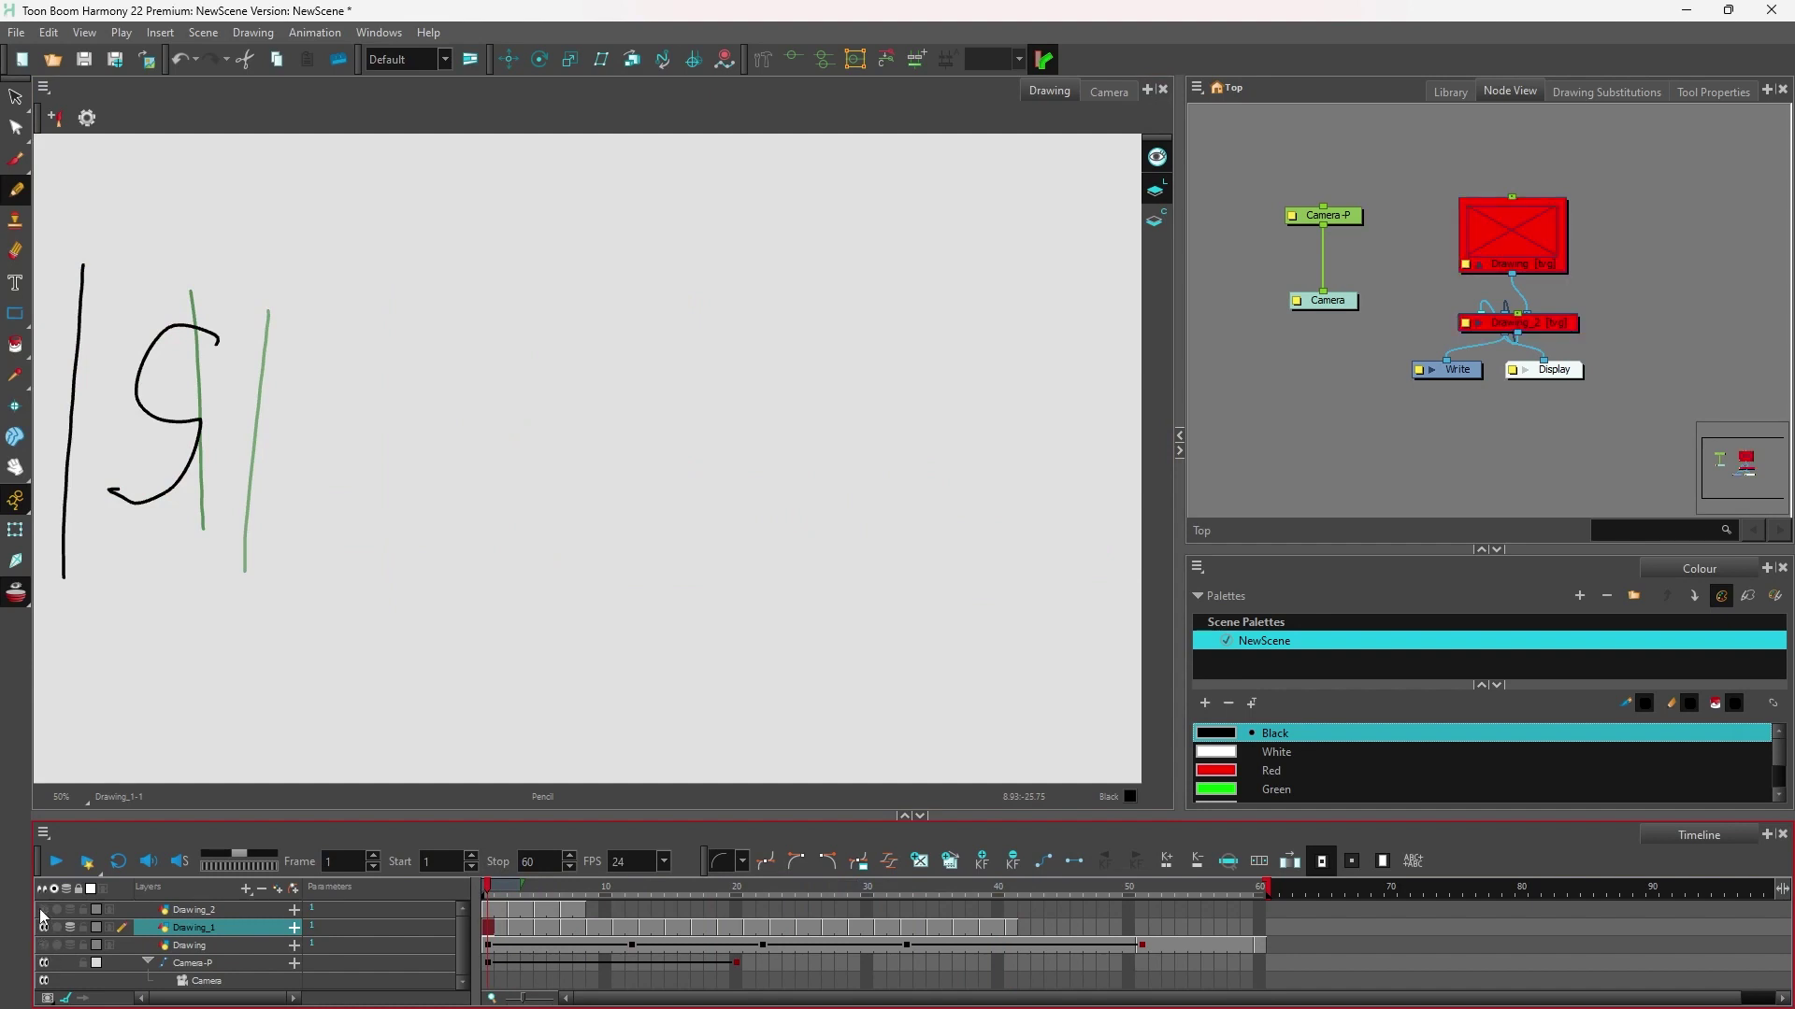
pyautogui.moveTo(1272, 891); pyautogui.dragTo(1031, 889)
pyautogui.click(1011, 927)
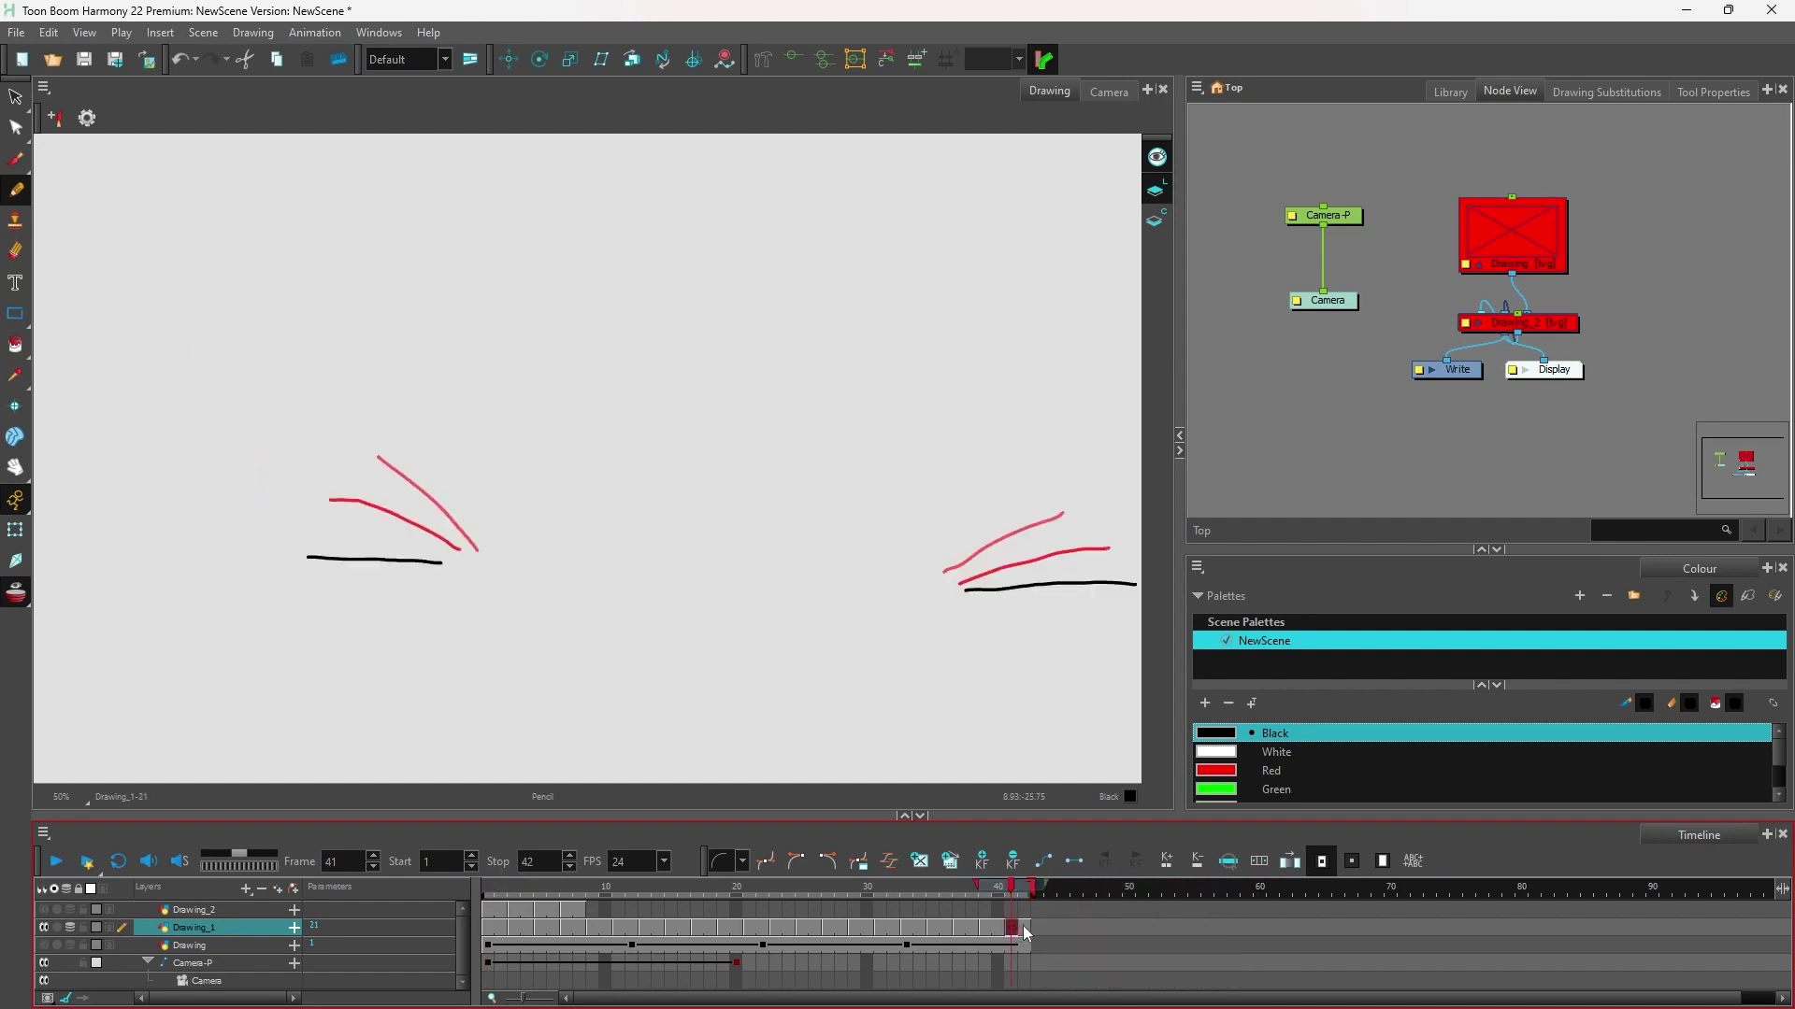
# Set the eraser's maximum size to 229.6, try erasing the 9-shaped curve on frame 1, and undo the last stroke.
pyautogui.moveTo(1013, 889); pyautogui.dragTo(494, 888)
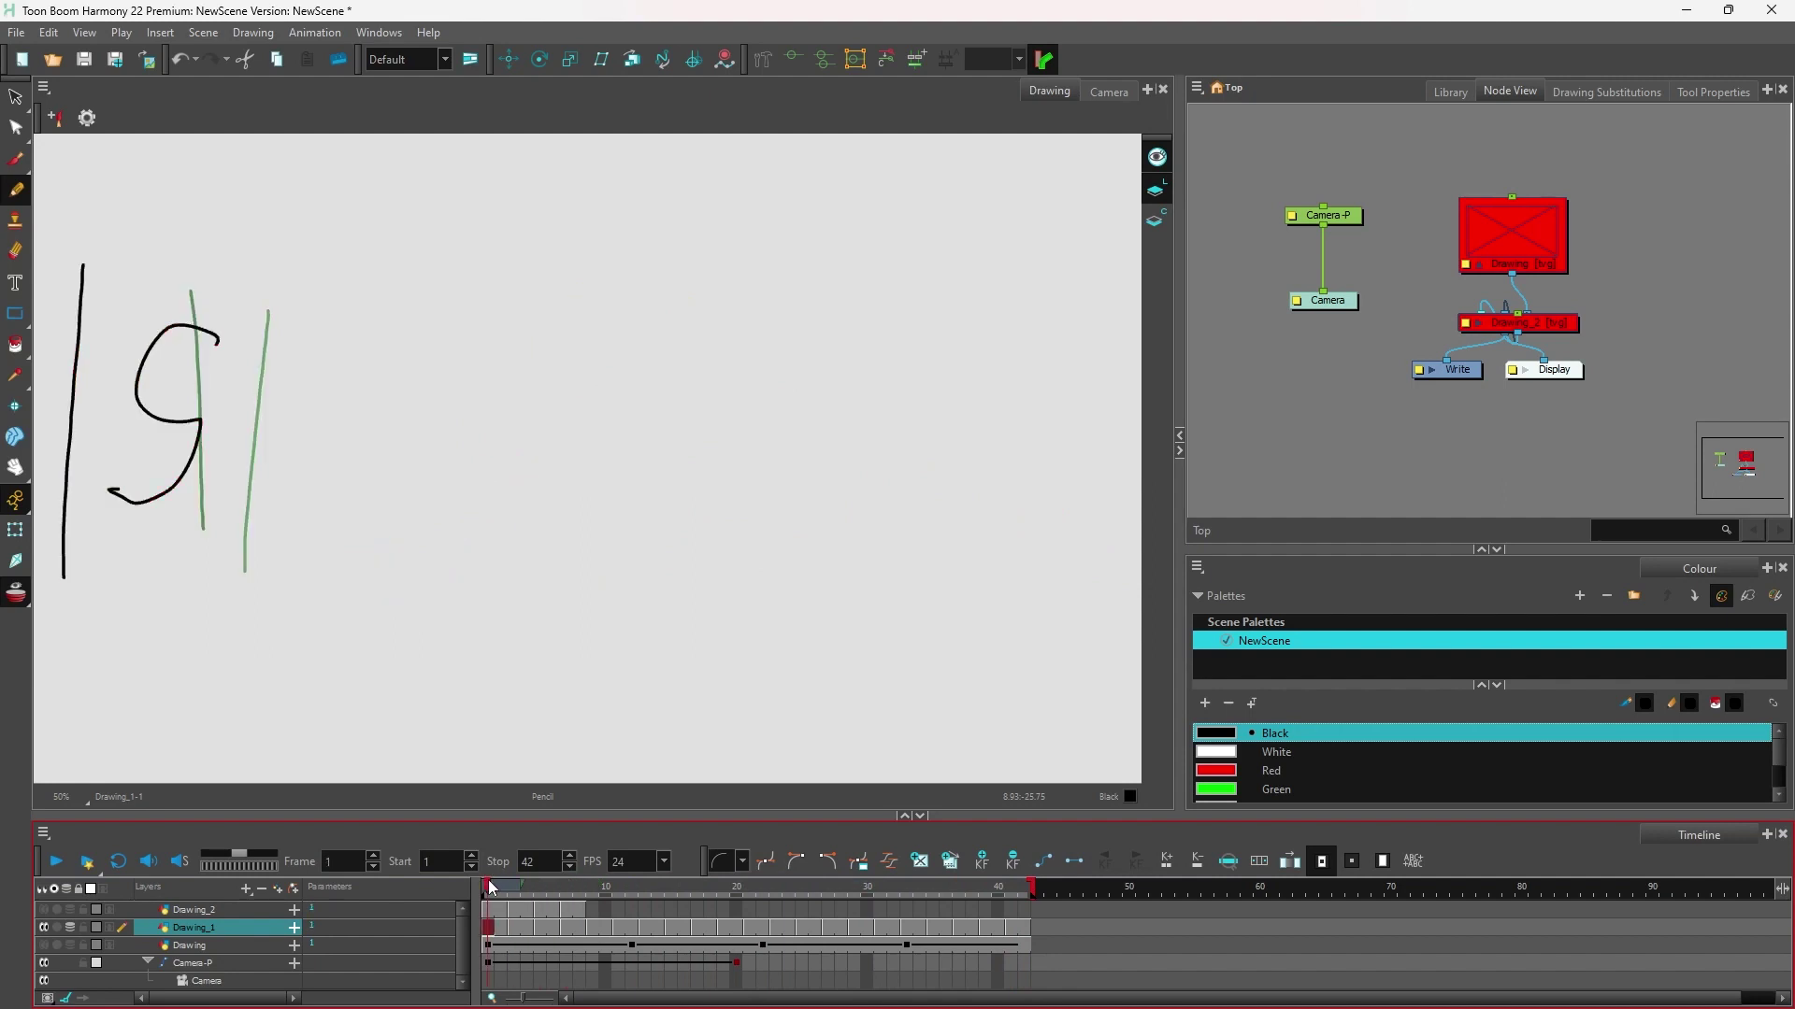
pyautogui.click(15, 250)
pyautogui.click(1740, 93)
pyautogui.moveTo(1248, 235); pyautogui.dragTo(1475, 235)
pyautogui.moveTo(213, 338)
pyautogui.mouseDown()
pyautogui.moveTo(155, 342)
pyautogui.moveTo(145, 412)
pyautogui.moveTo(194, 484)
pyautogui.moveTo(134, 502)
pyautogui.mouseUp()
pyautogui.hotkey('ctrl', 'z')
pyautogui.press('space')
pyautogui.moveTo(353, 533); pyautogui.dragTo(555, 529)
pyautogui.moveTo(454, 725); pyautogui.dragTo(608, 722)
# Go to frame 15 and show the whole camera frame with the slanted line in the Camera view.
pyautogui.moveTo(494, 888); pyautogui.dragTo(670, 889)
pyautogui.scroll(-2, 673, 682)
pyautogui.press('space')
pyautogui.moveTo(826, 594); pyautogui.dragTo(583, 539)
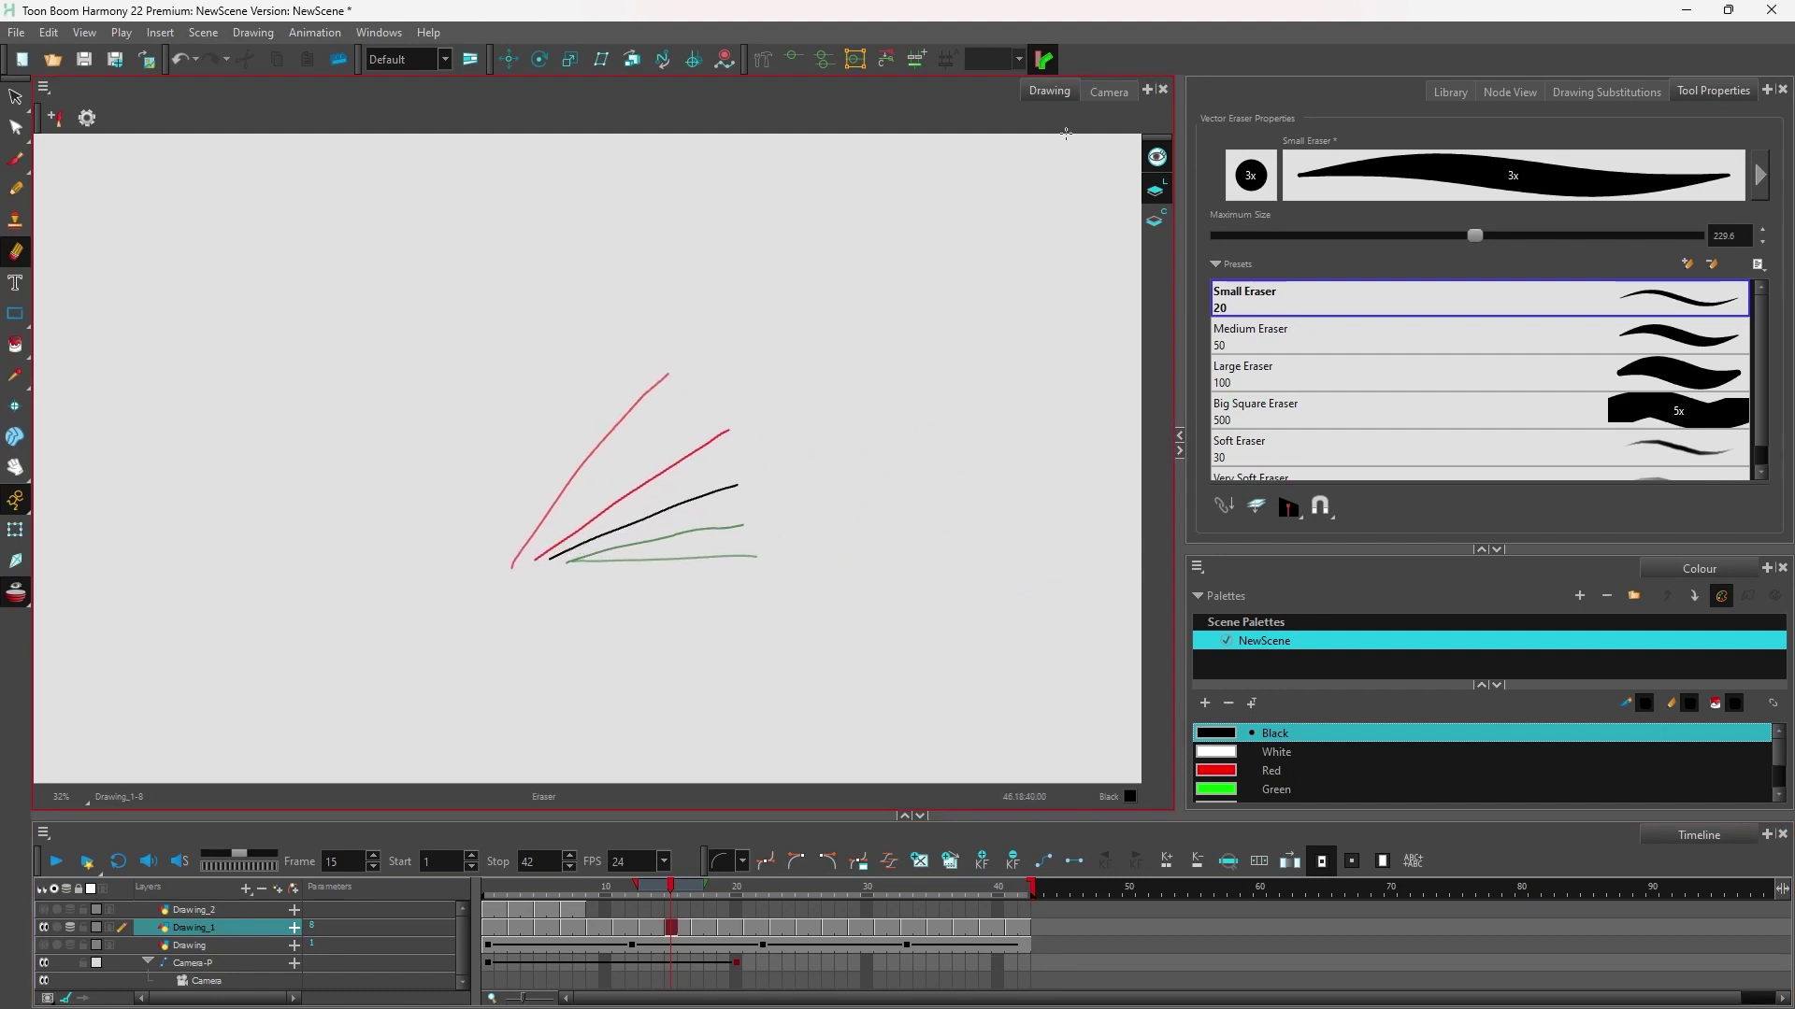
pyautogui.click(1114, 92)
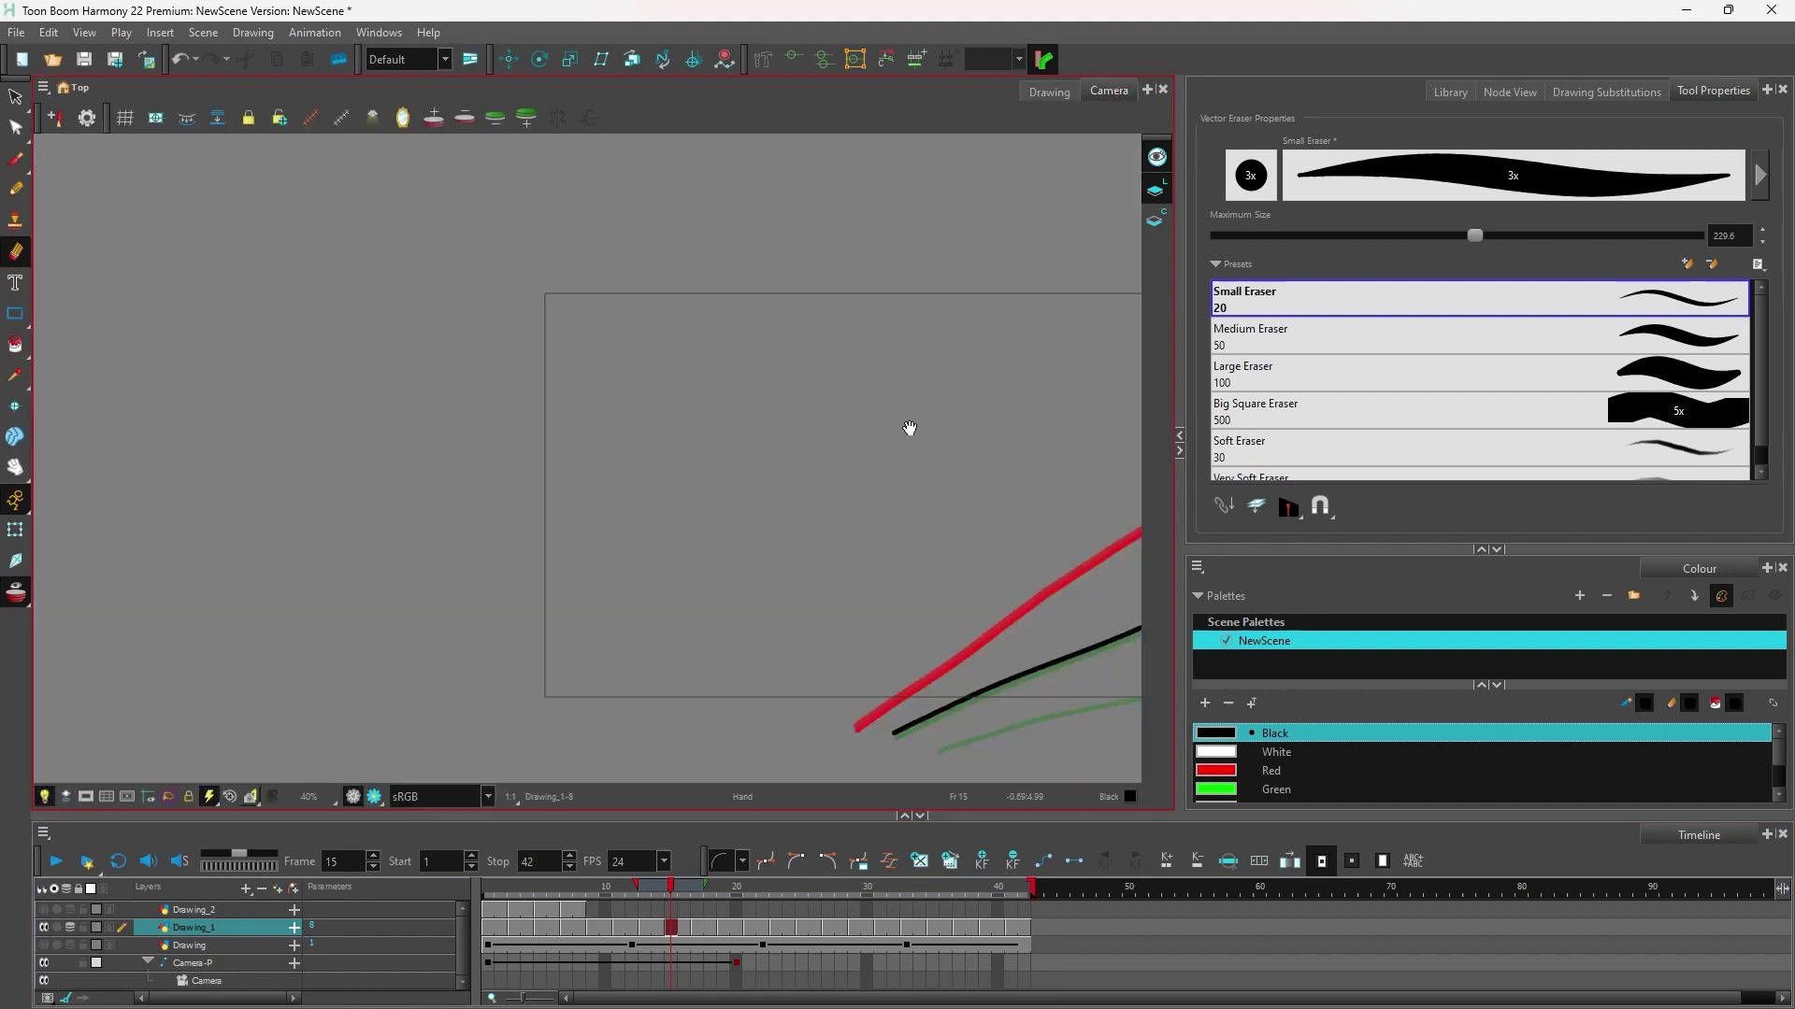
pyautogui.moveTo(923, 429); pyautogui.dragTo(513, 426)
pyautogui.scroll(-1, 550, 413)
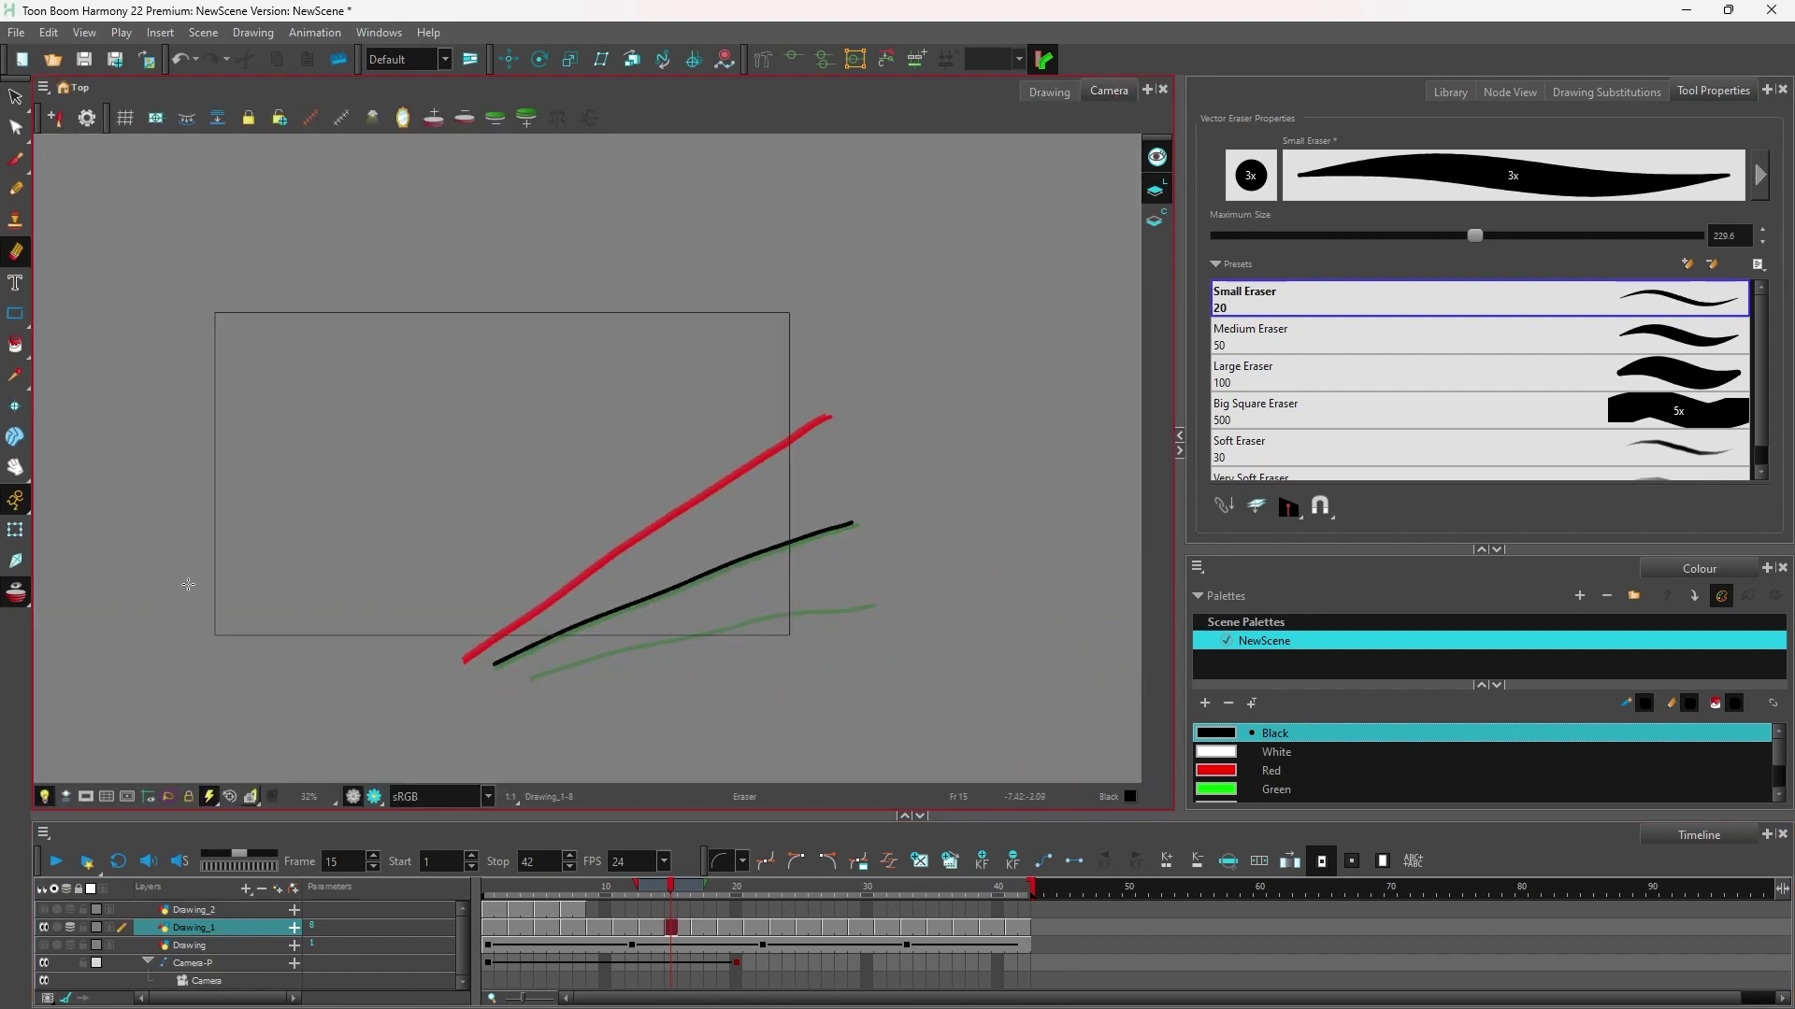
# On frame 15, enlarge the Camera-P frame with the Transform tool and shift it right until the black stroke lies inside.
pyautogui.click(198, 964)
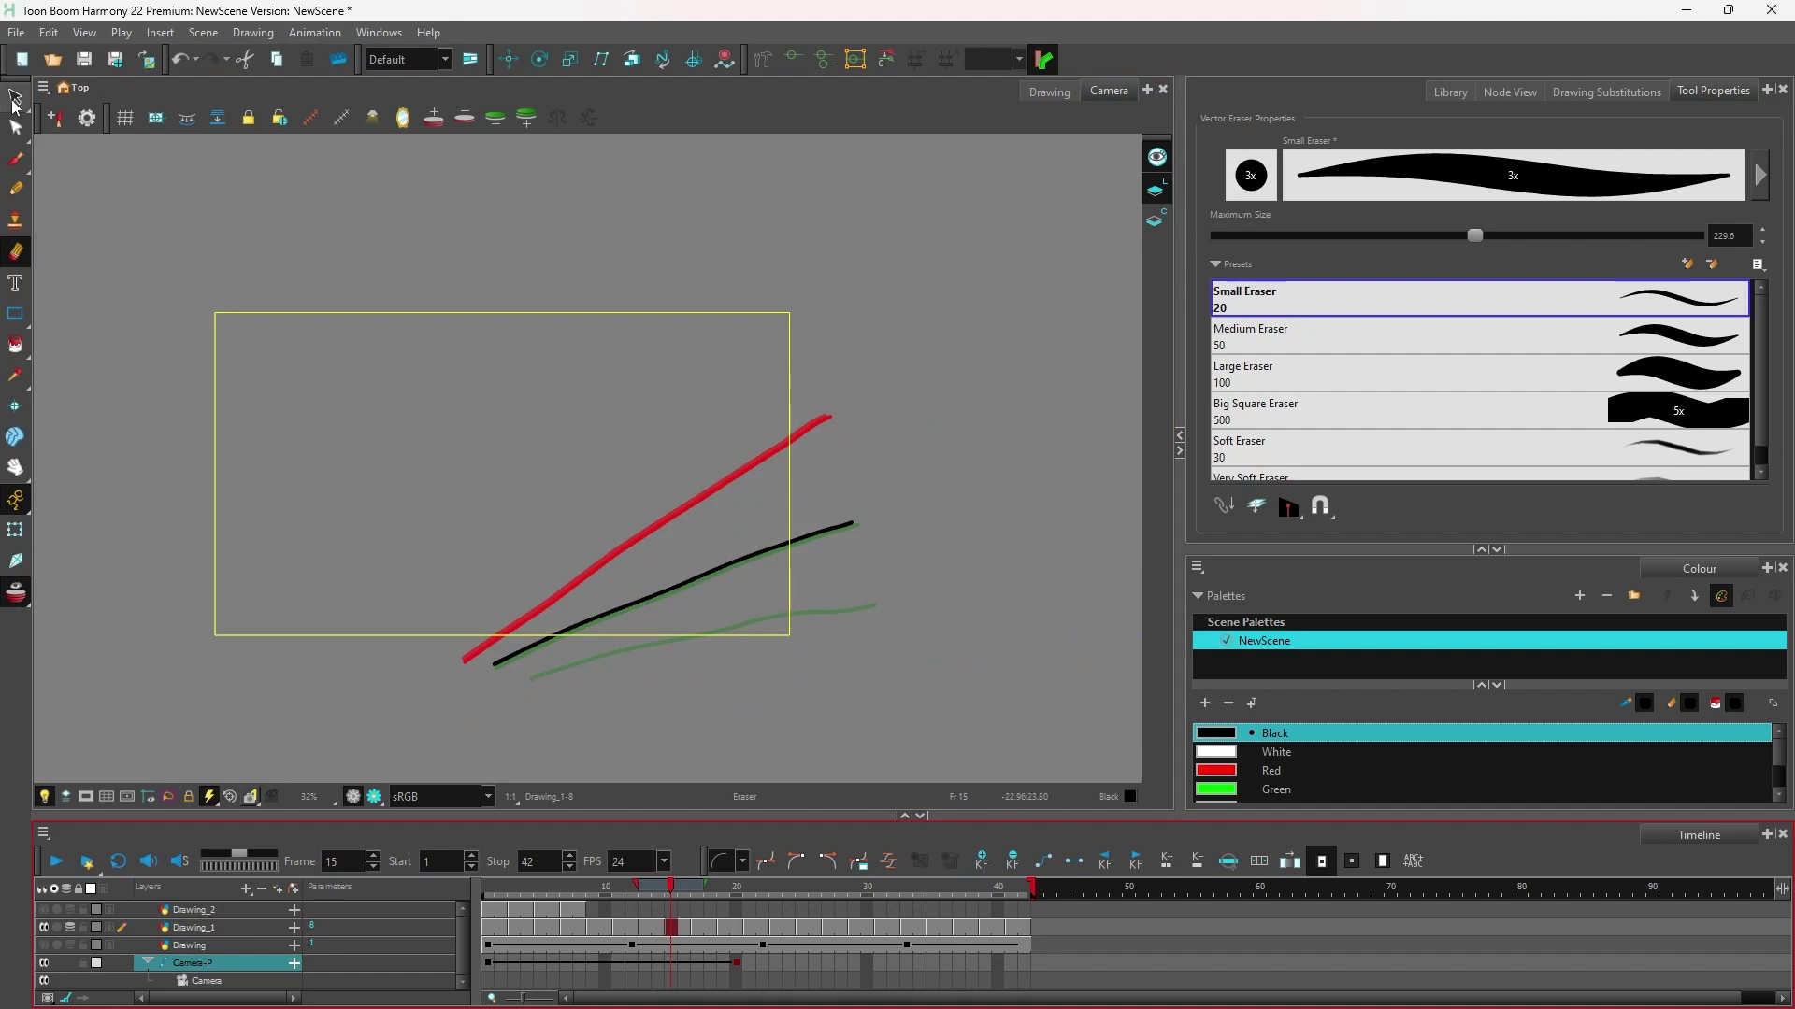
pyautogui.click(15, 530)
pyautogui.moveTo(789, 634)
pyautogui.mouseDown()
pyautogui.moveTo(970, 701)
pyautogui.moveTo(930, 669)
pyautogui.mouseUp()
pyautogui.moveTo(789, 634)
pyautogui.mouseDown()
pyautogui.moveTo(866, 688)
pyautogui.moveTo(791, 637)
pyautogui.mouseUp()
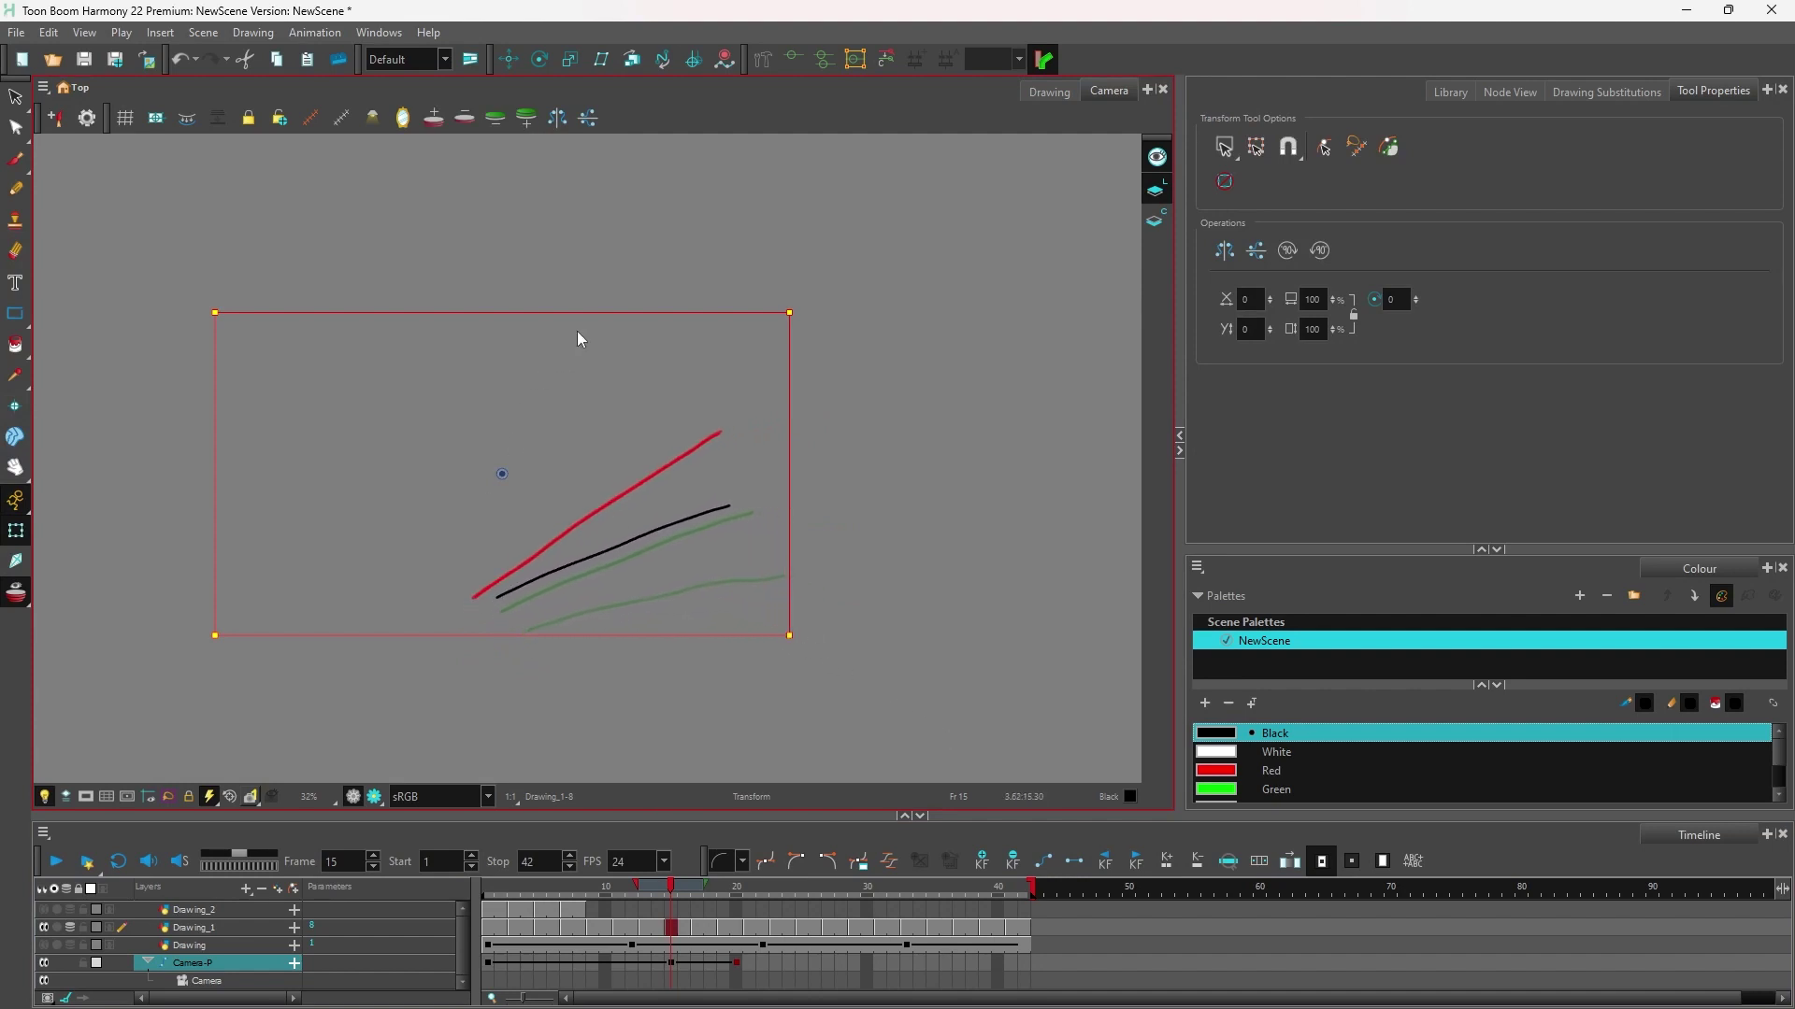
pyautogui.moveTo(596, 315)
pyautogui.mouseDown()
pyautogui.moveTo(555, 311)
pyautogui.moveTo(745, 369)
pyautogui.moveTo(884, 371)
pyautogui.mouseUp()
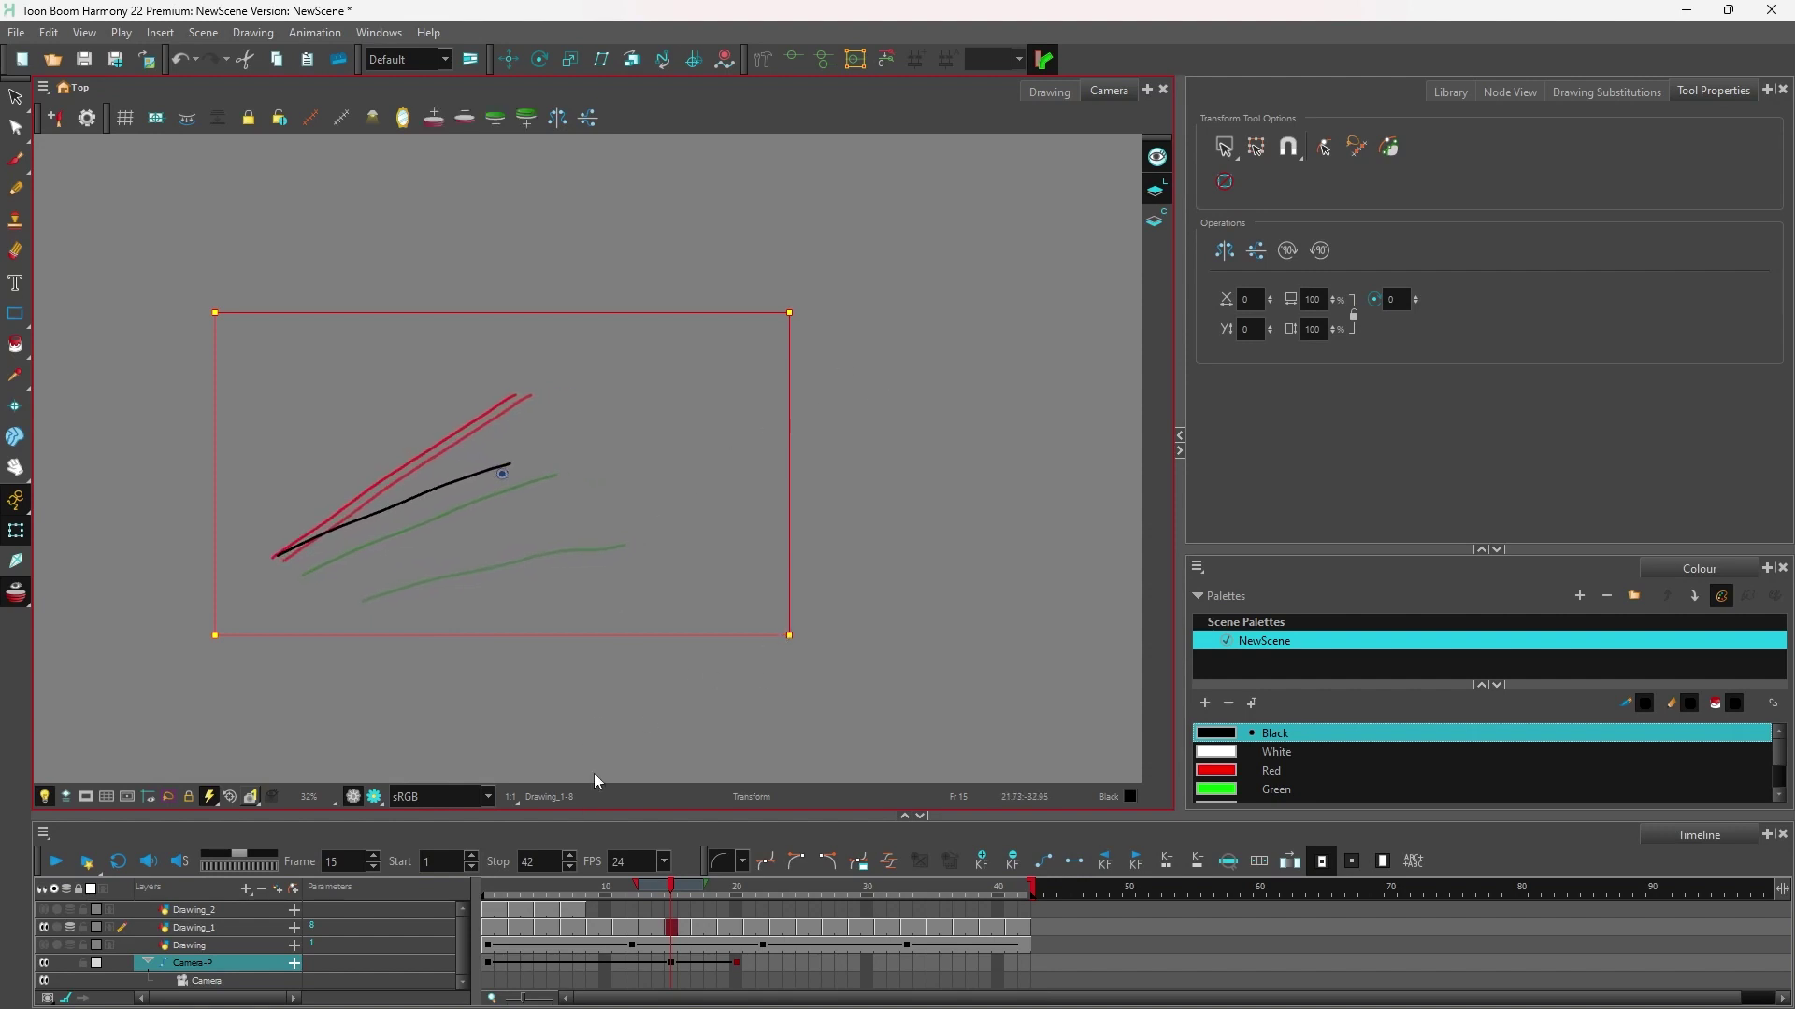
# Play the animation from frame 1 to check whether the strokes stay inside the camera frame.
pyautogui.moveTo(670, 888); pyautogui.dragTo(487, 888)
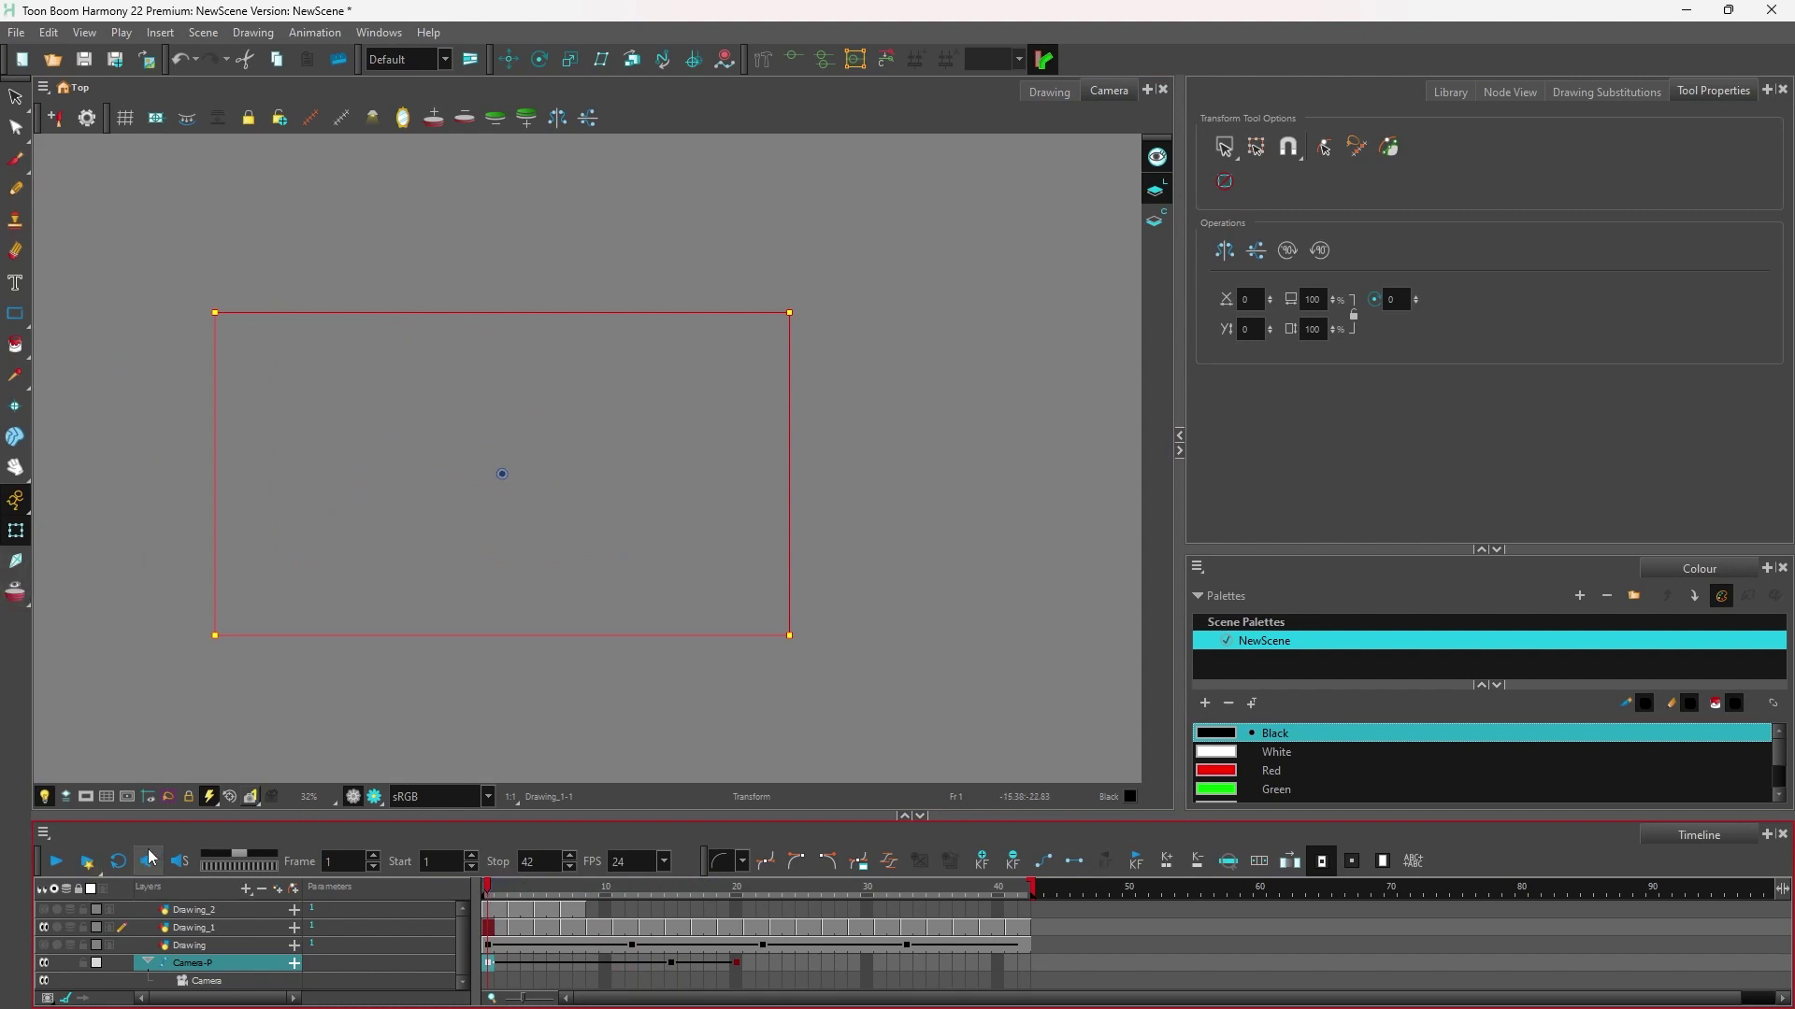
pyautogui.click(56, 861)
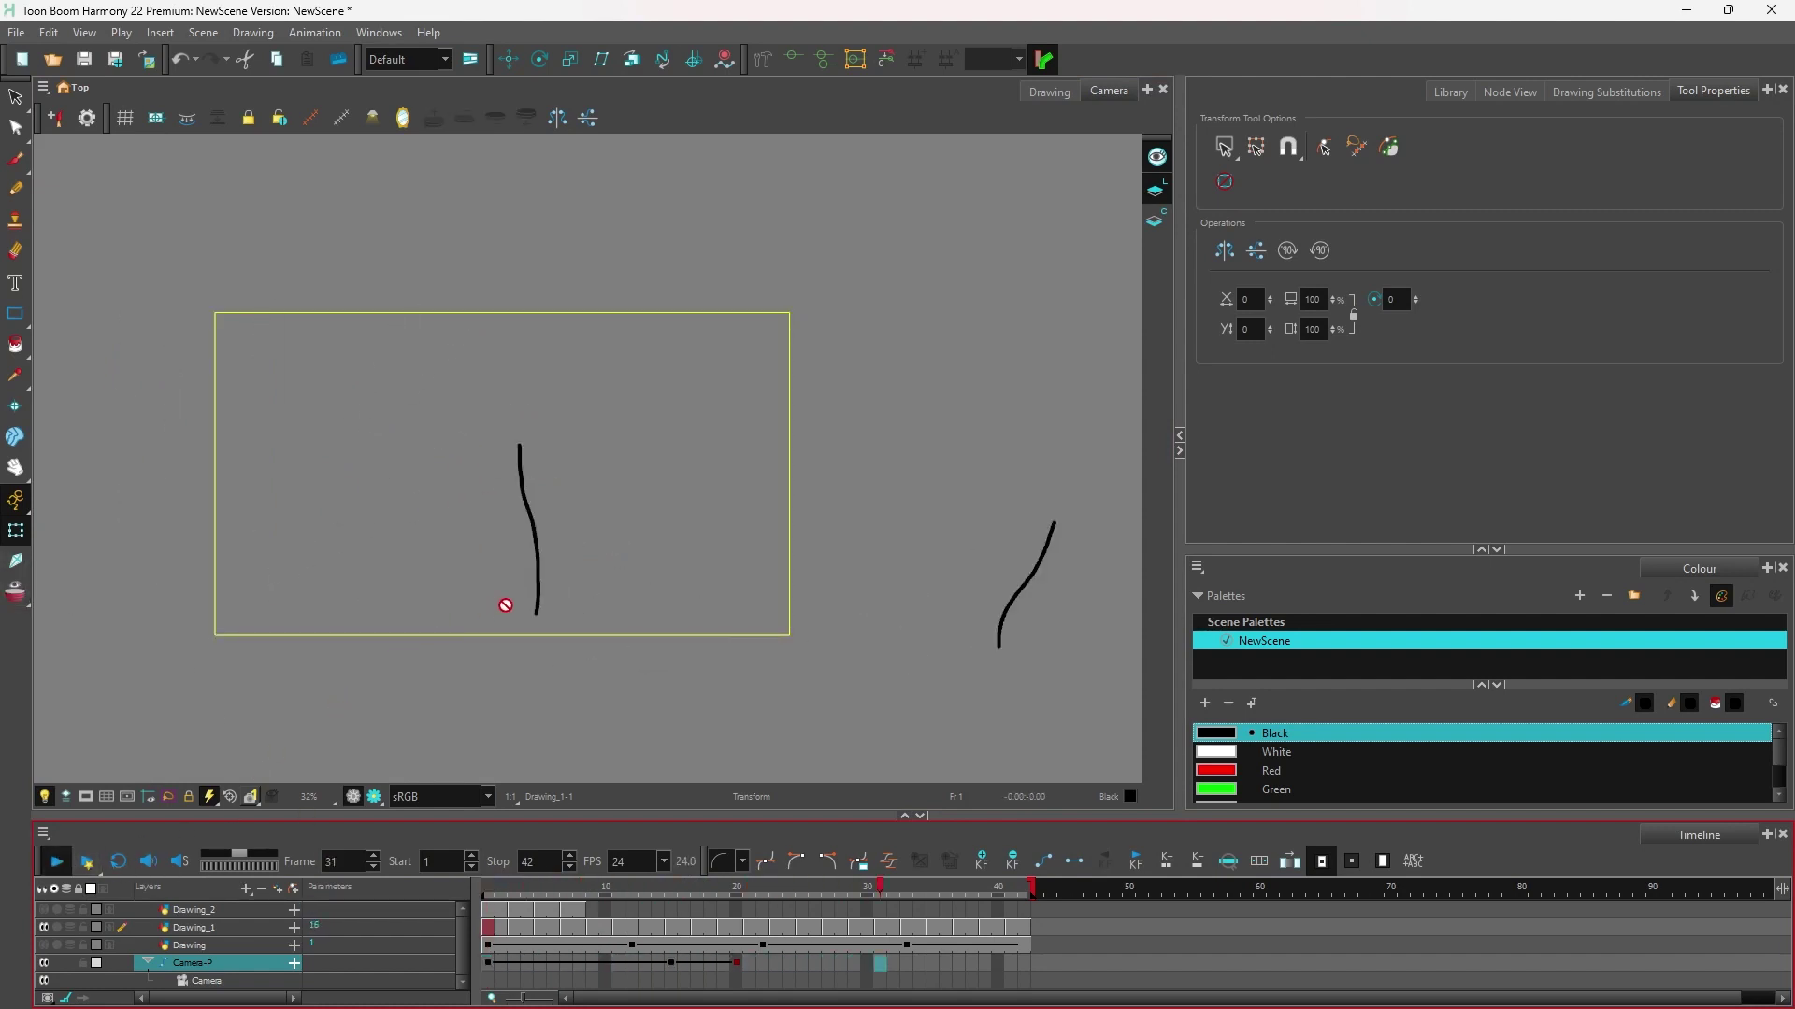
pyautogui.scroll(-1, 529, 586)
pyautogui.moveTo(535, 534); pyautogui.dragTo(761, 505)
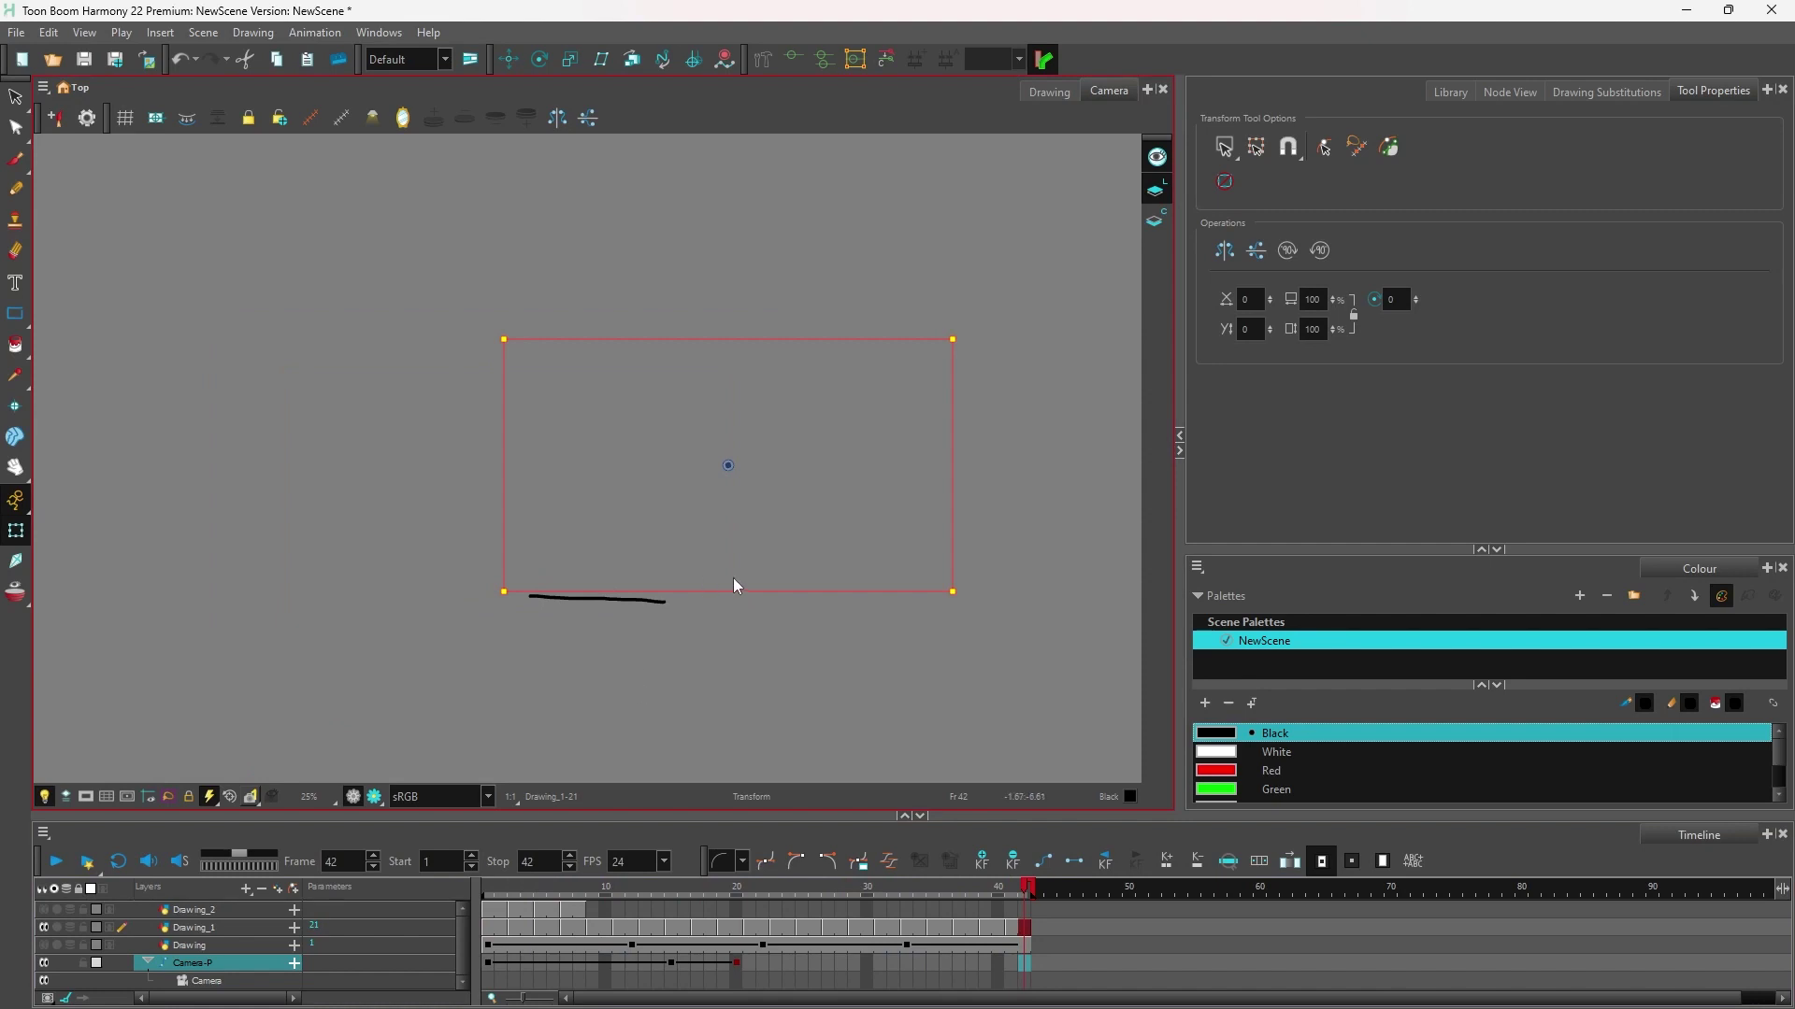
# On frame 42, move and enlarge the Camera-P frame until both flat strokes fit inside it.
pyautogui.moveTo(468, 604)
pyautogui.mouseDown()
pyautogui.moveTo(248, 705)
pyautogui.moveTo(1012, 561)
pyautogui.mouseUp()
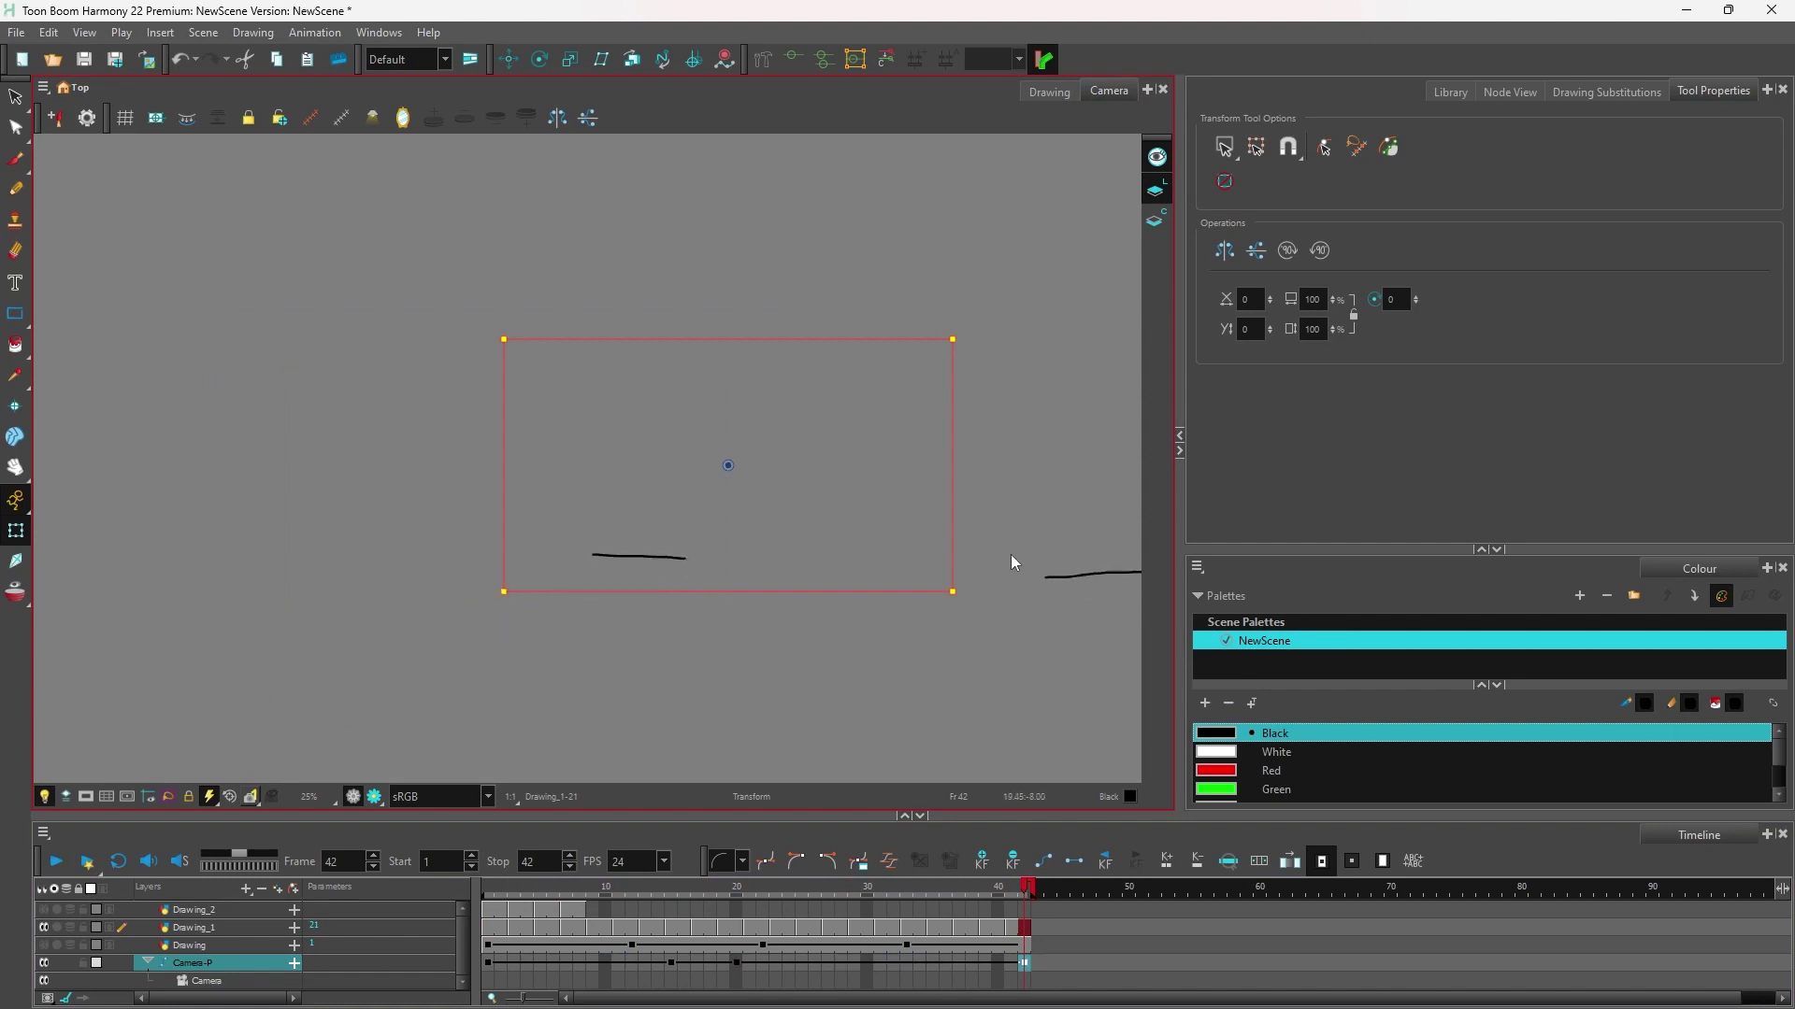
pyautogui.moveTo(448, 619); pyautogui.dragTo(1149, 346)
pyautogui.moveTo(942, 338)
pyautogui.mouseDown()
pyautogui.moveTo(1054, 288)
pyautogui.moveTo(841, 340)
pyautogui.moveTo(1039, 345)
pyautogui.mouseUp()
pyautogui.moveTo(504, 591)
pyautogui.mouseDown()
pyautogui.moveTo(519, 586)
pyautogui.moveTo(367, 757)
pyautogui.mouseUp()
# Play the 42-frame animation several times to review the camera move and the splitting strokes.
pyautogui.click(56, 862)
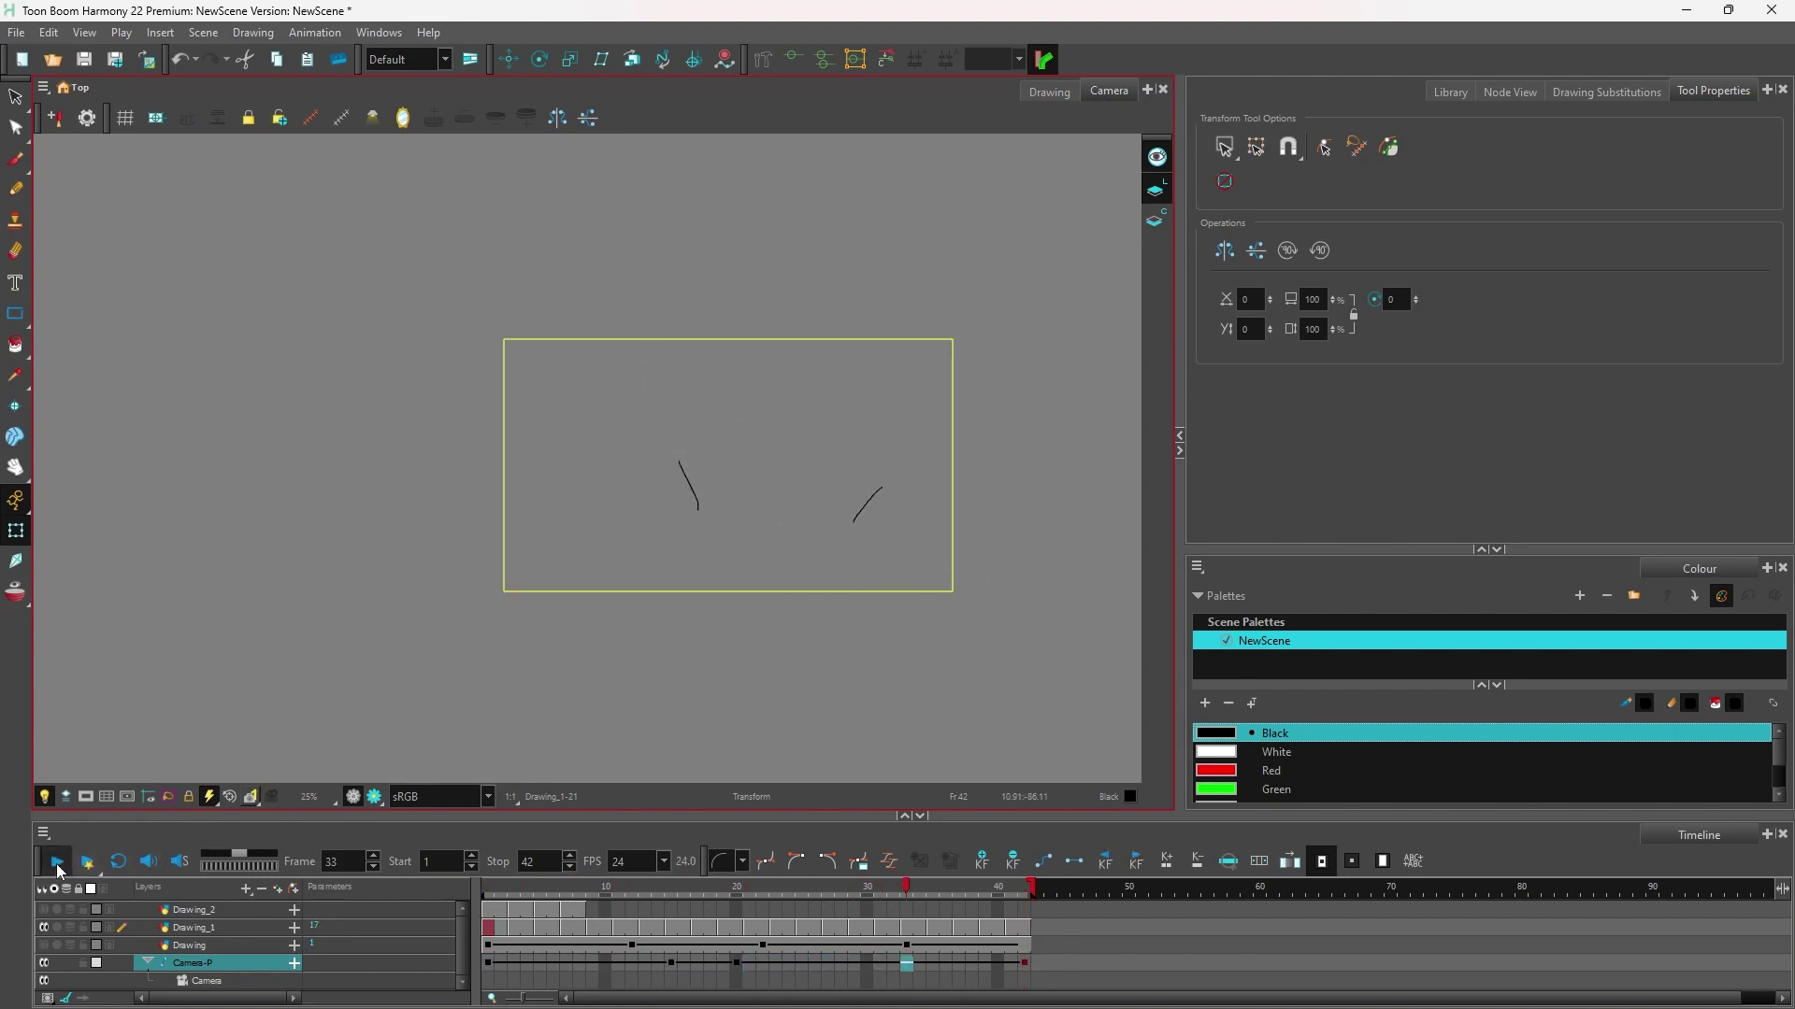
pyautogui.click(57, 862)
pyautogui.click(58, 864)
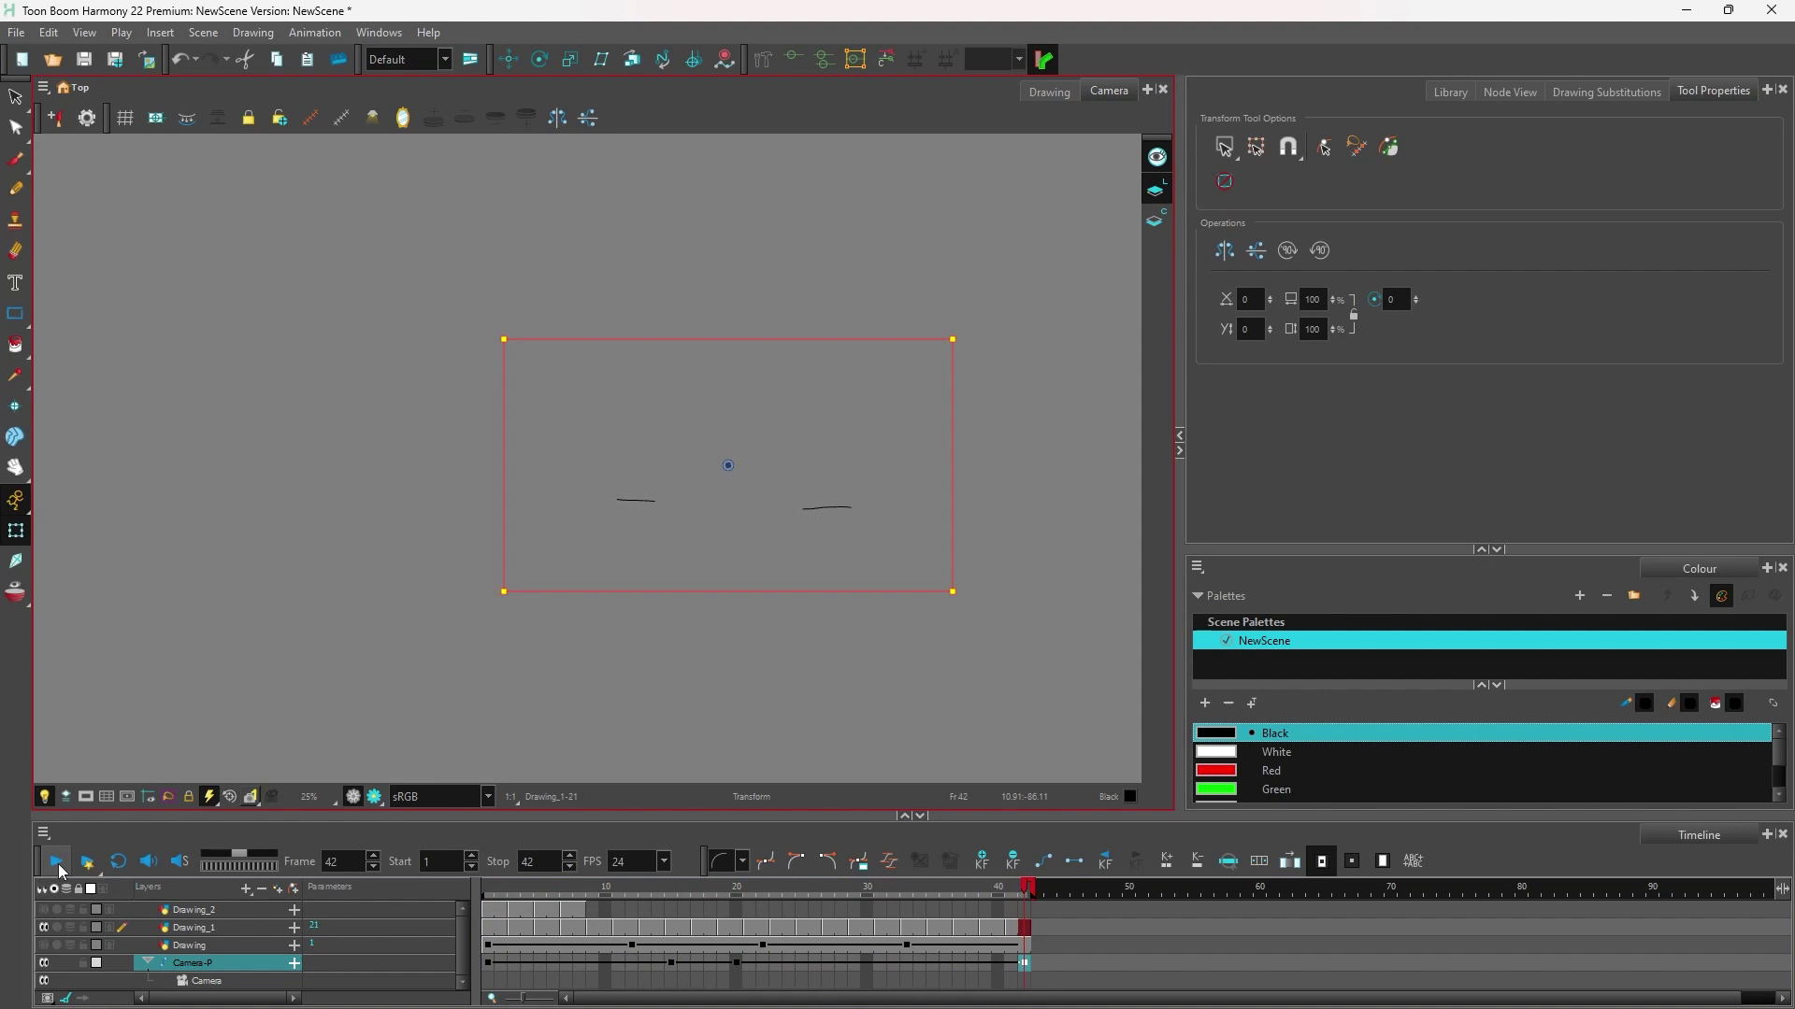
pyautogui.click(58, 863)
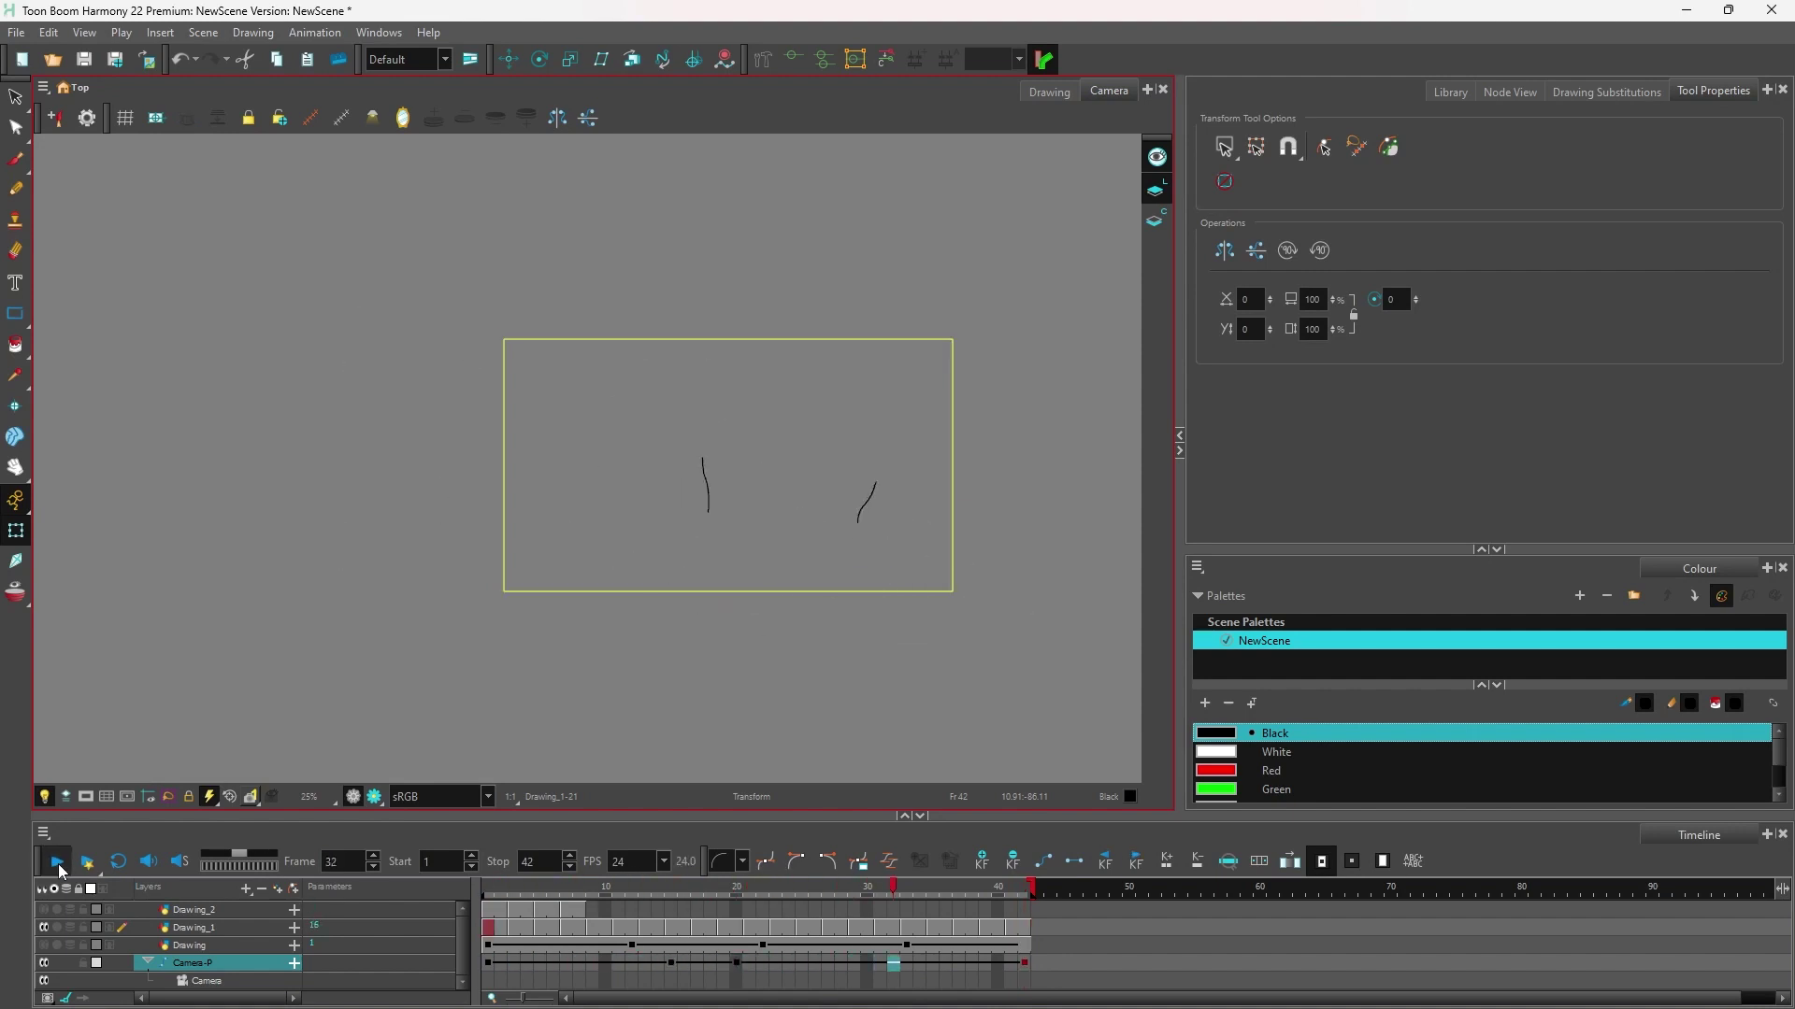
pyautogui.click(58, 864)
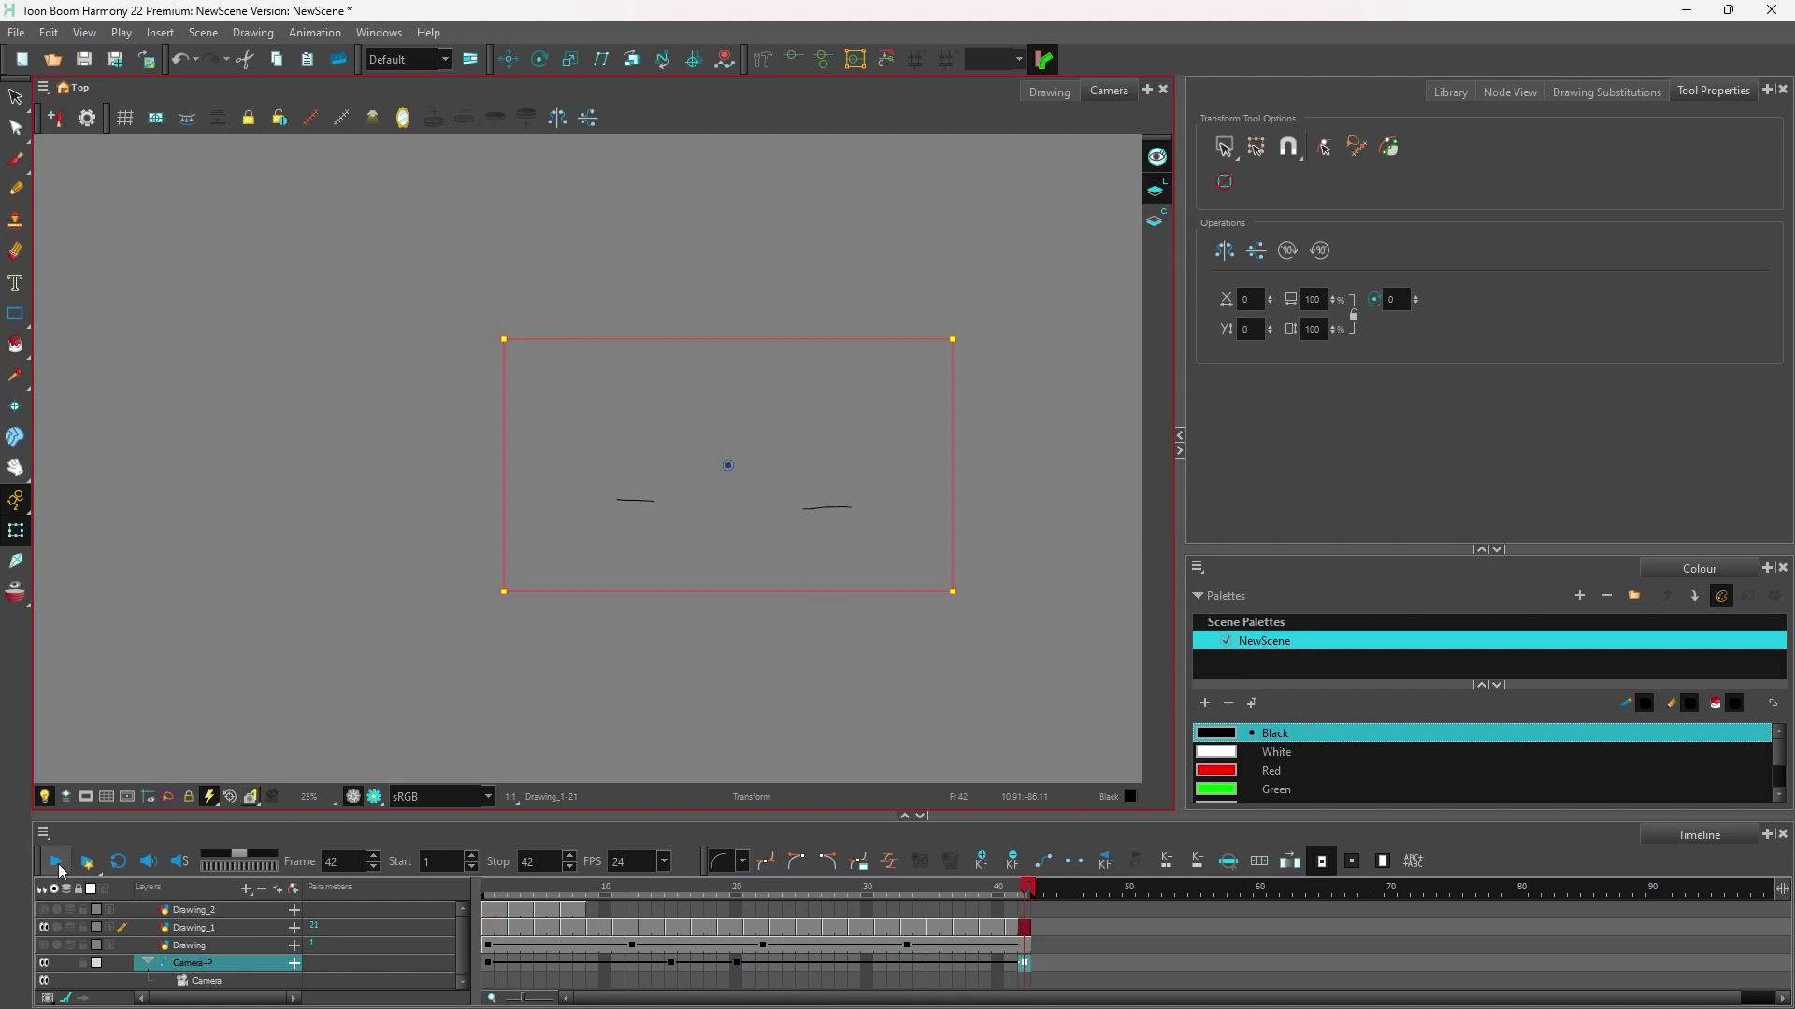
pyautogui.click(58, 863)
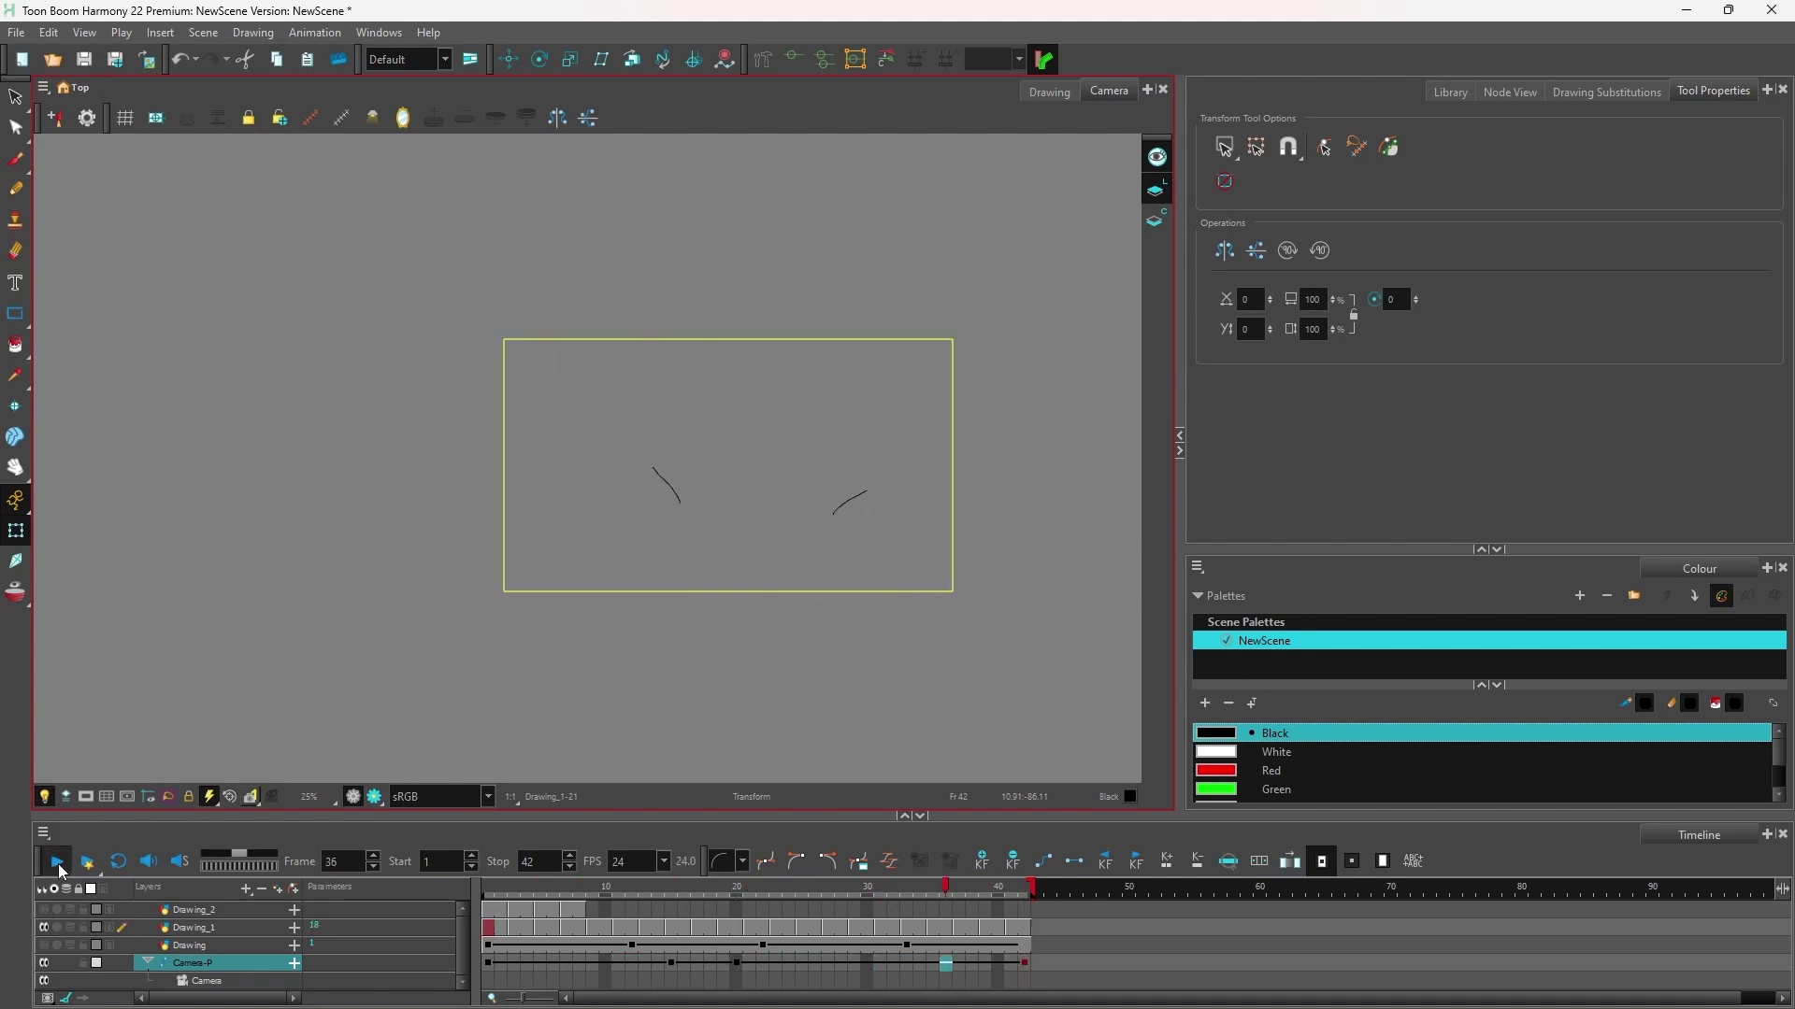
pyautogui.click(58, 863)
pyautogui.click(58, 863)
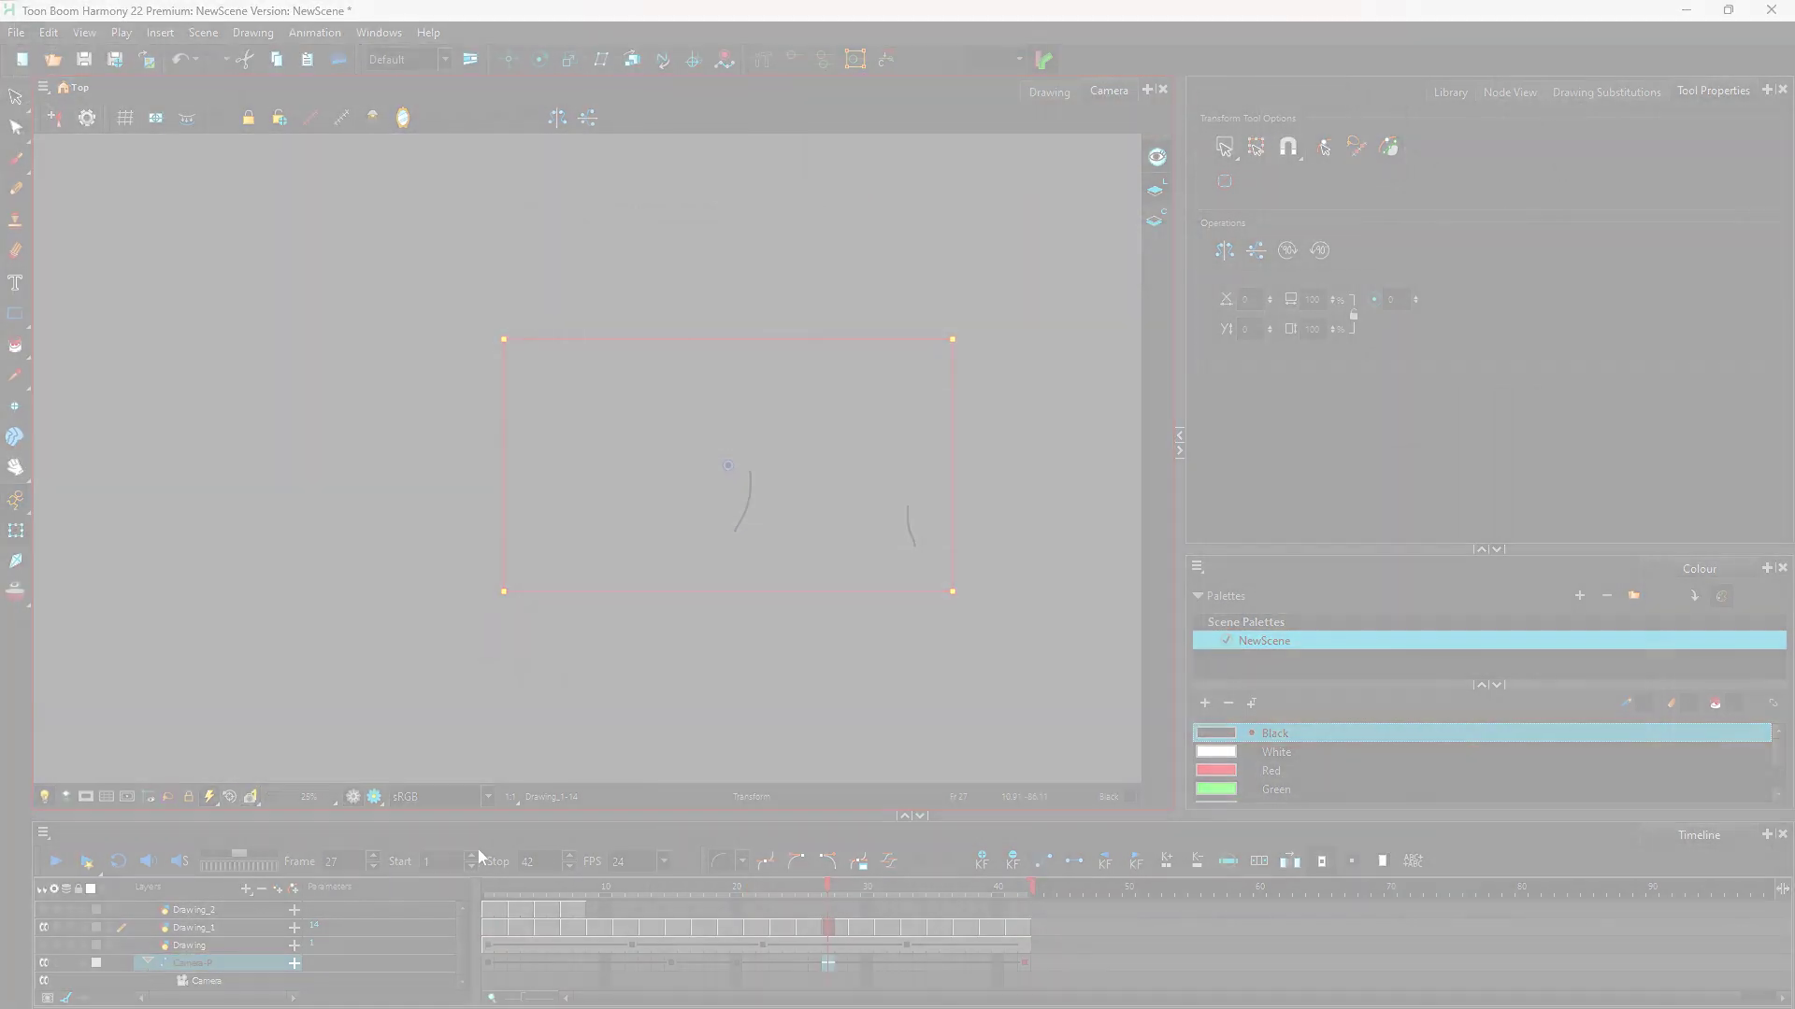